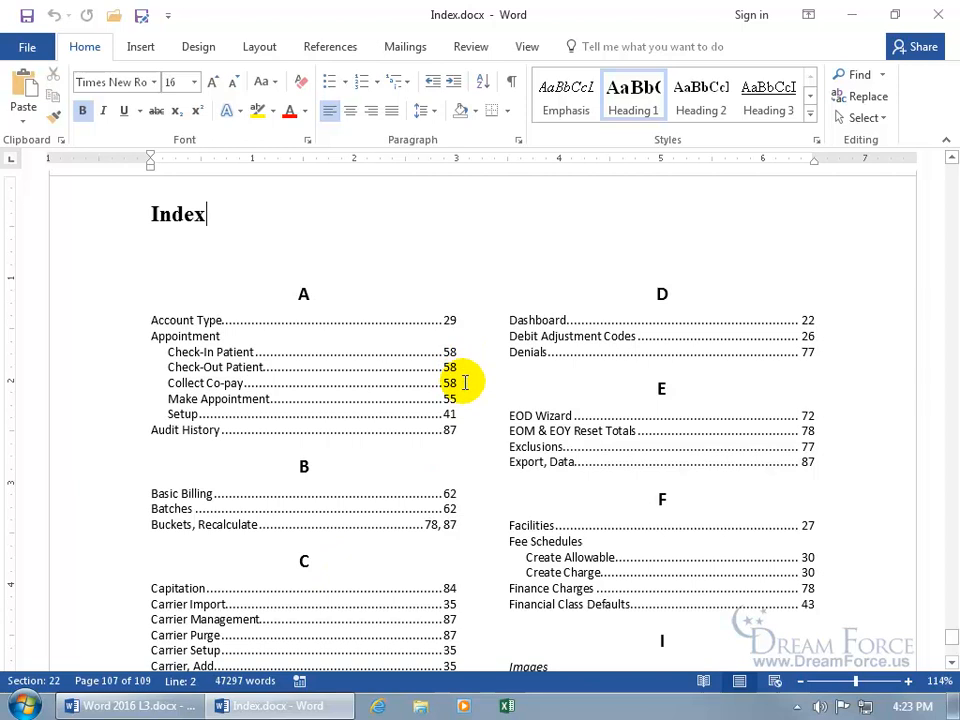
# Go to page 58 of the document and show the formatting marks with the hidden index entry fields.
pyautogui.hotkey('ctrl', 'g')
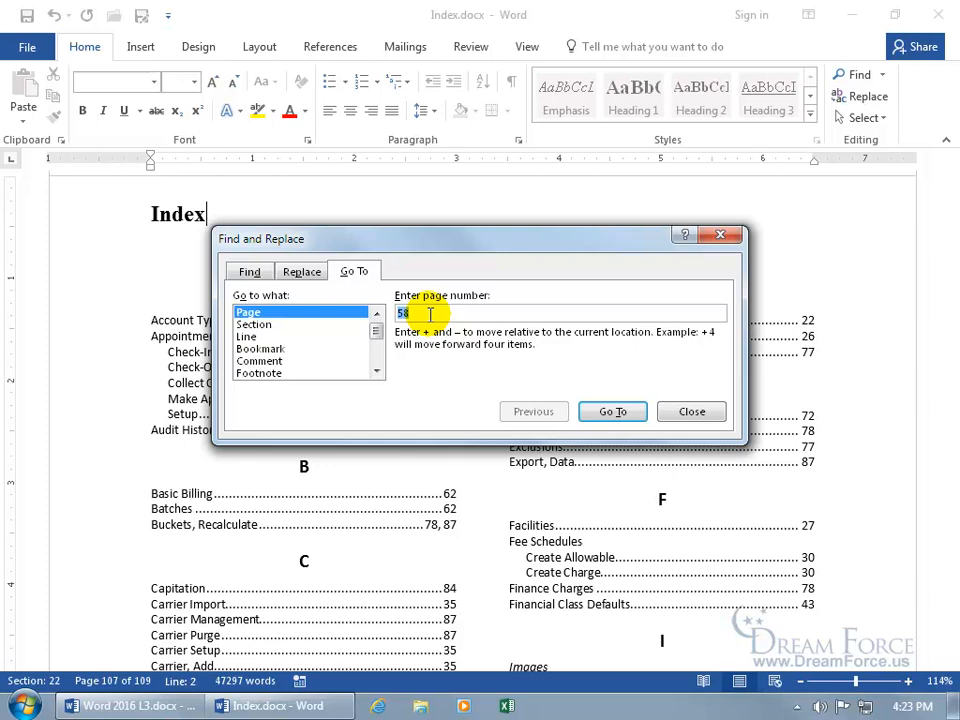
pyautogui.press('Return')
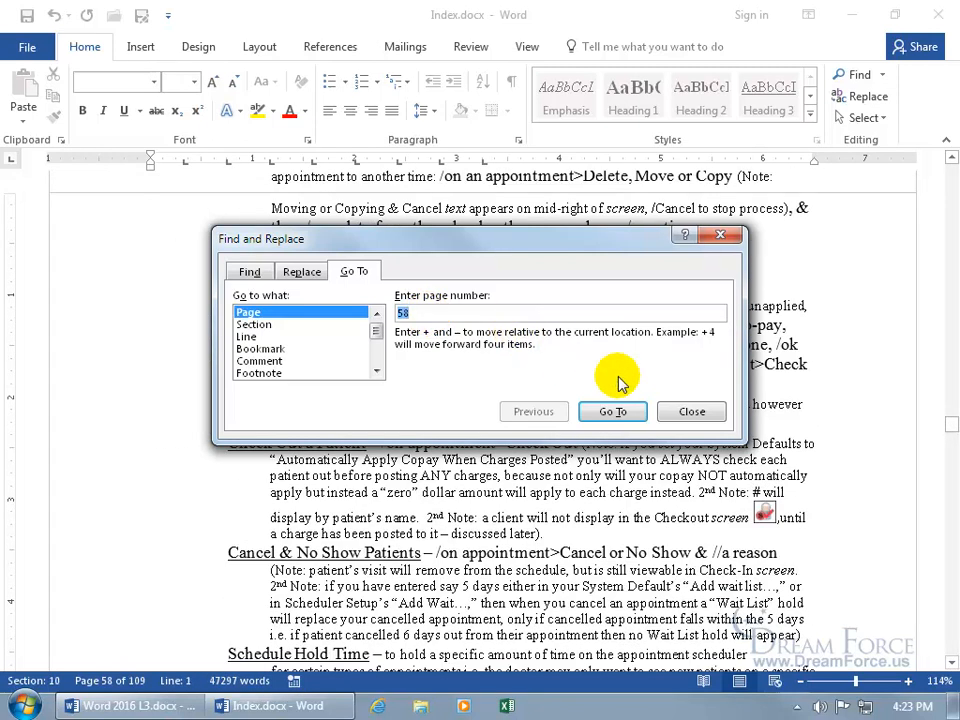
pyautogui.click(692, 410)
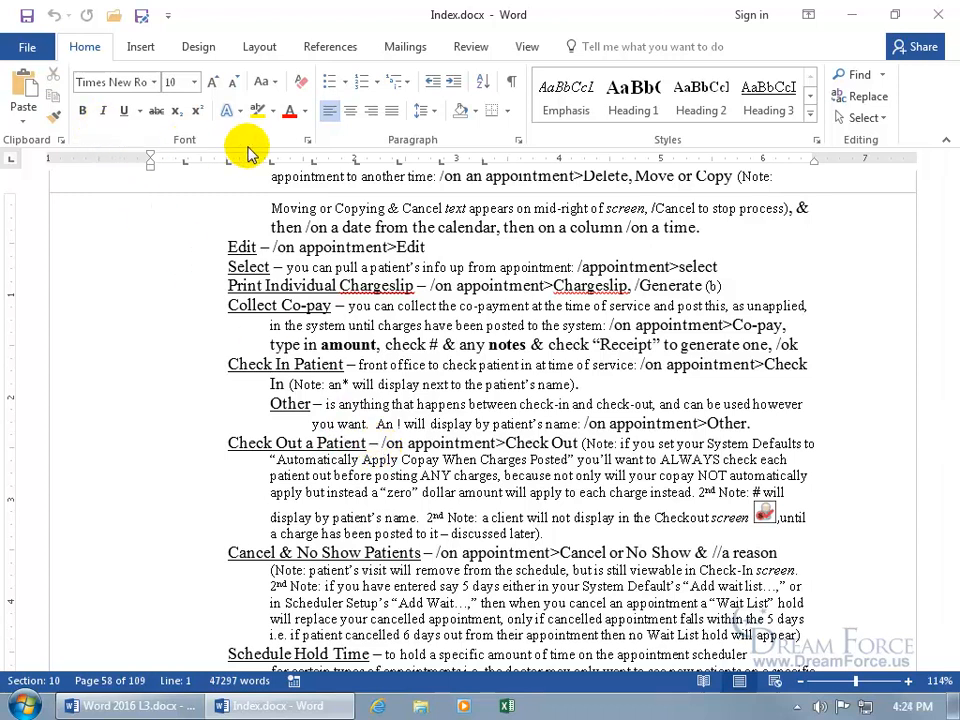
pyautogui.click(512, 84)
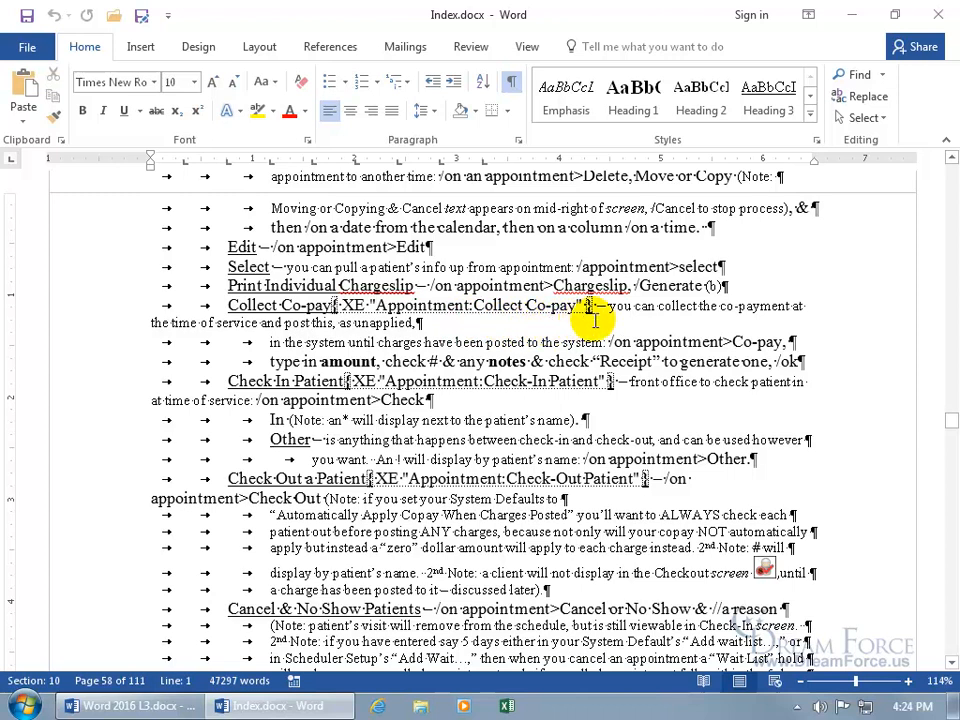
# Remove the "Appointment:" main entry from the Collect Co-pay index field, leaving only "Collect Co-pay" between the quotation marks.
pyautogui.click(471, 305)
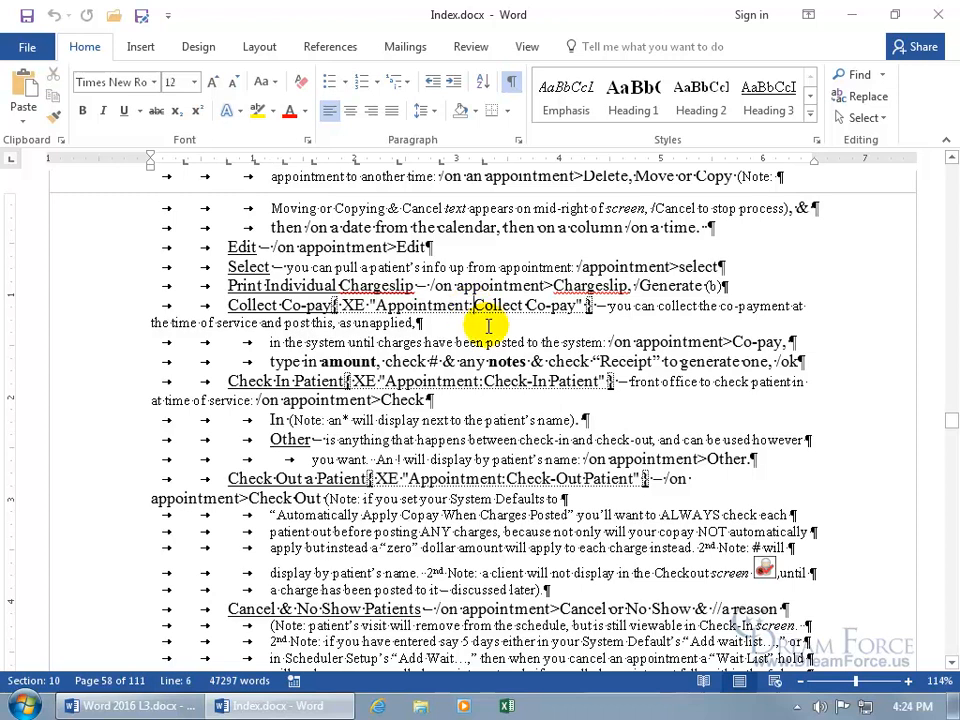
pyautogui.press('BackSpace')
pyautogui.press('BackSpace')
pyautogui.press('BackSpace')
pyautogui.press('BackSpace')
pyautogui.press('BackSpace')
pyautogui.press('BackSpace')
pyautogui.press('BackSpace')
pyautogui.press('BackSpace')
pyautogui.press('BackSpace')
pyautogui.press('BackSpace')
pyautogui.press('BackSpace')
pyautogui.press('BackSpace')
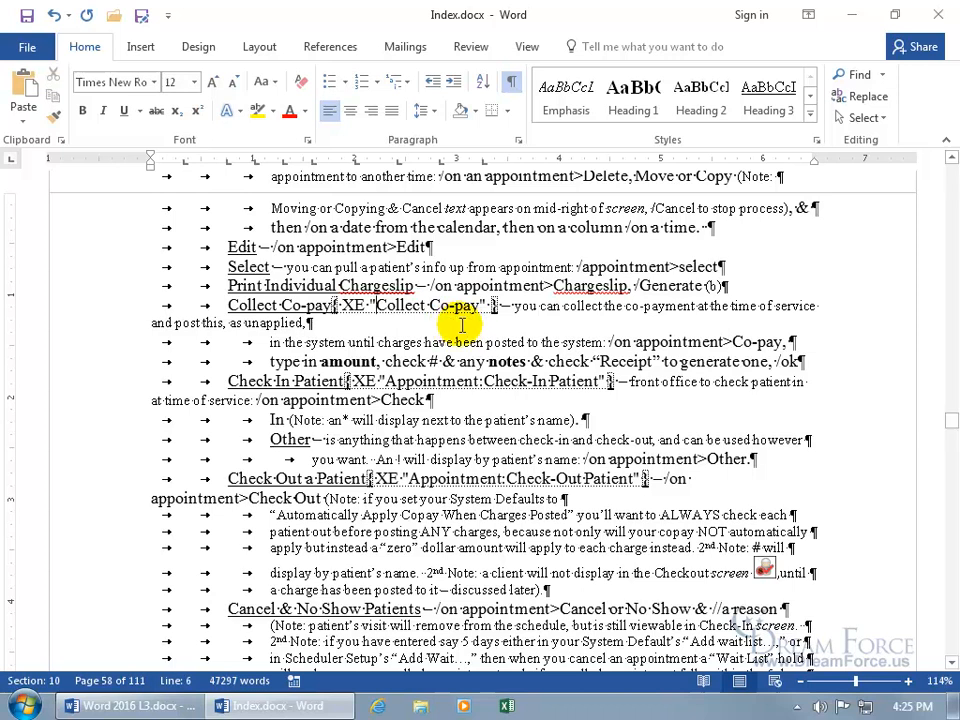
pyautogui.click(374, 311)
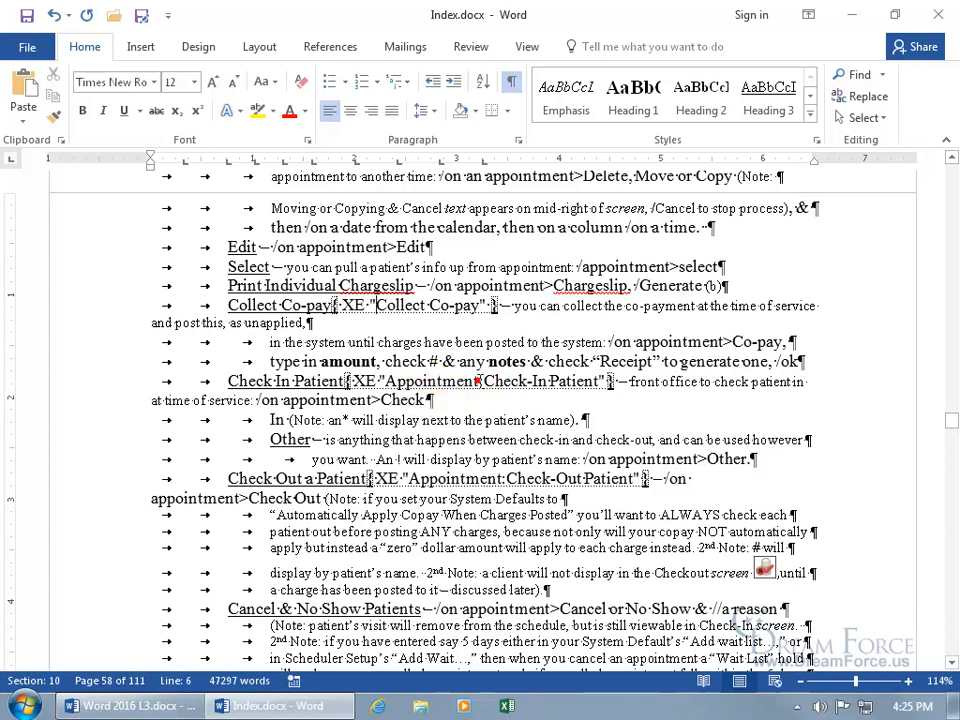
# Change the main entry in the Check In Patient index field to "Appointments", keeping the colon before Check-In Patient.
pyautogui.click(487, 405)
pyautogui.write('s')
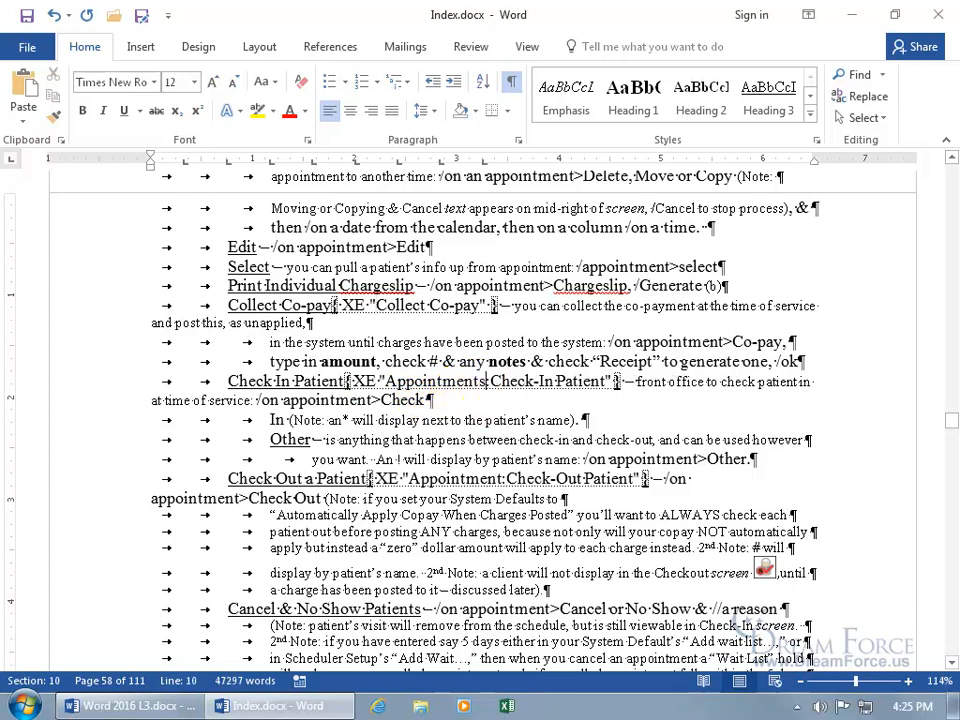
pyautogui.write(':')
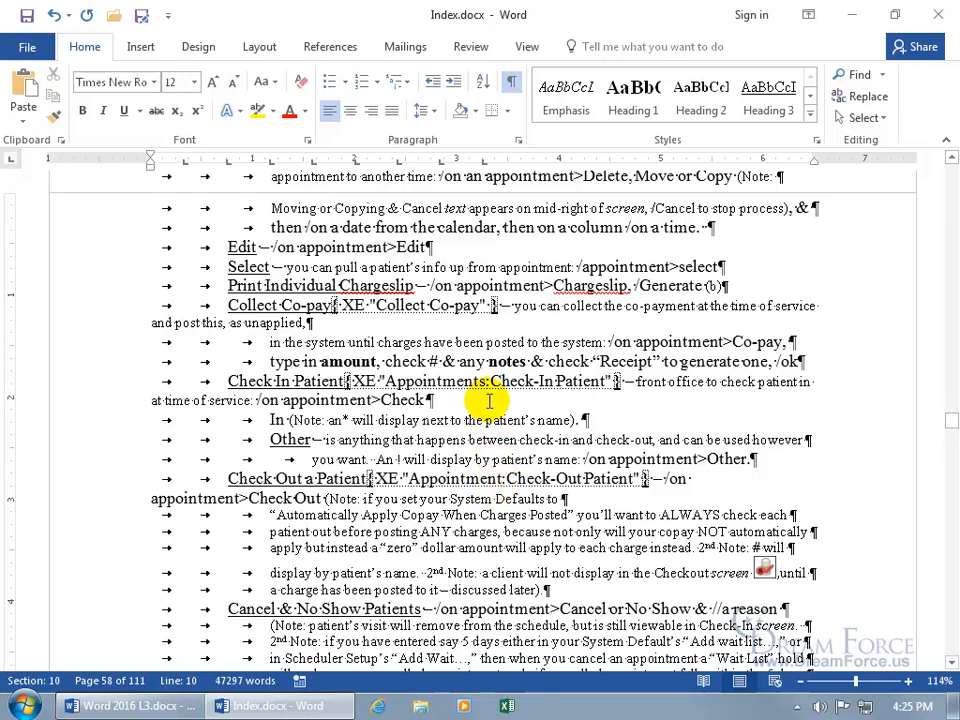
pyautogui.press('BackSpace')
pyautogui.write(':')
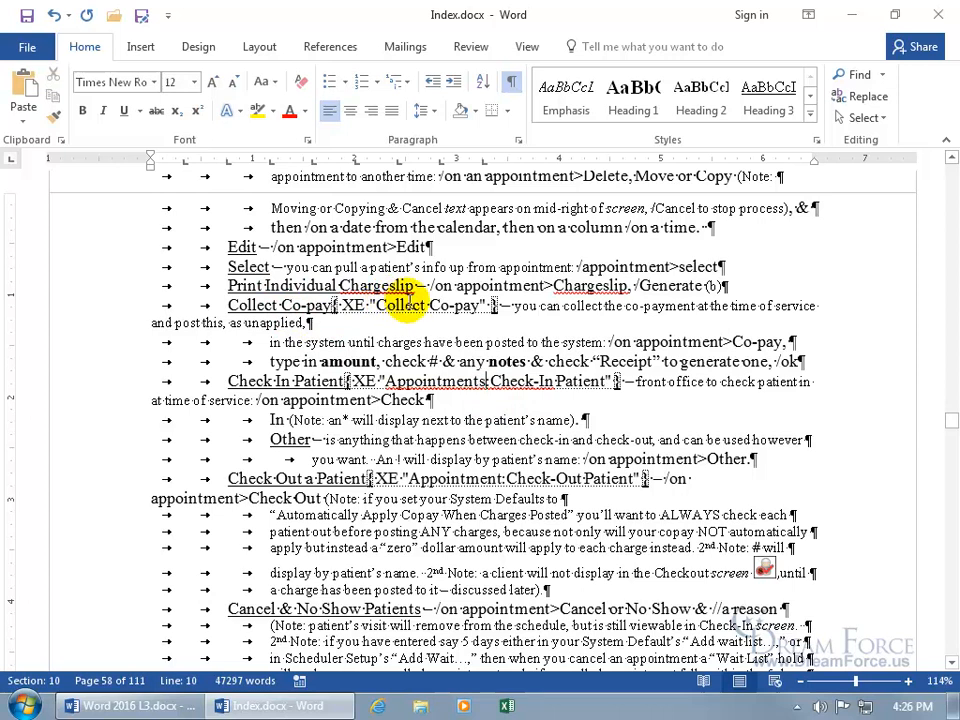
# Mark an index entry "Print" after the Print Individual Chargeslip heading and extend its field text to "Print:Chargeslip".
pyautogui.click(416, 286)
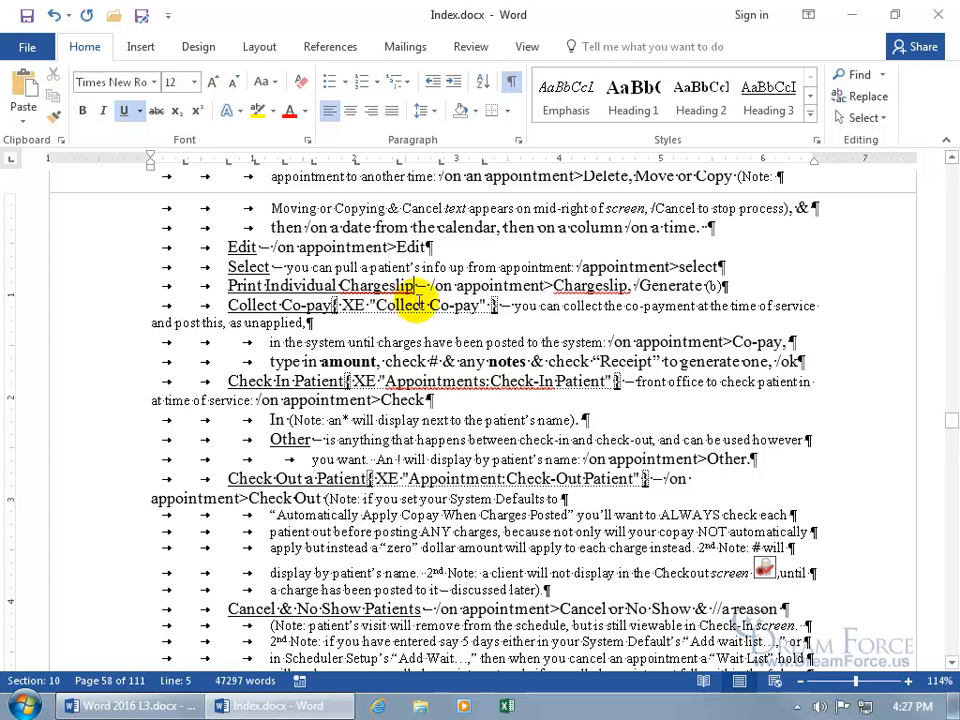
pyautogui.click(333, 50)
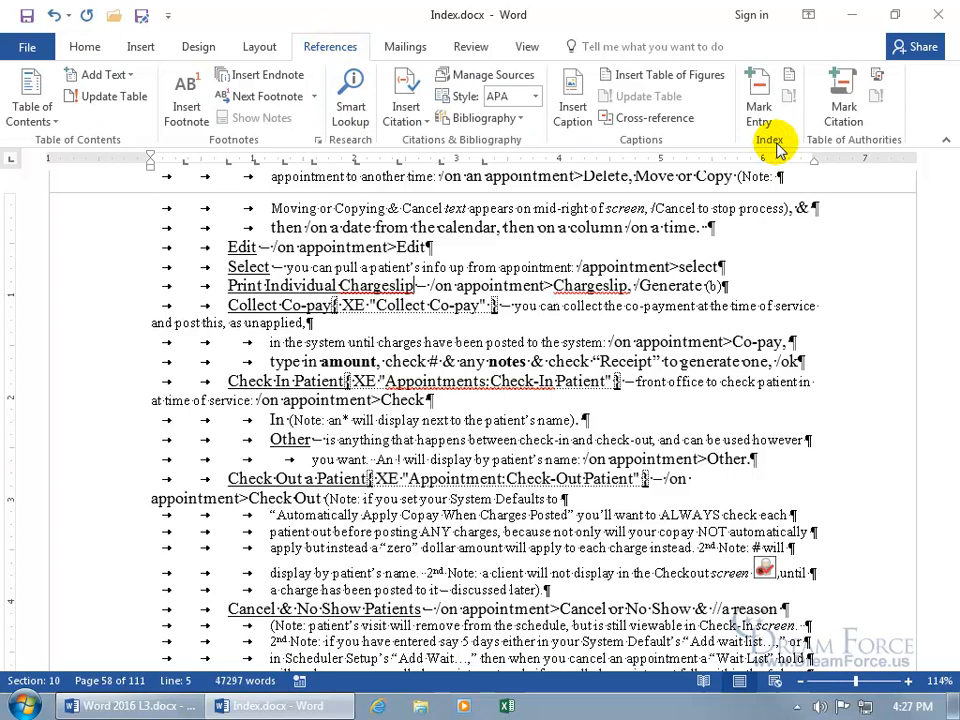
pyautogui.click(760, 98)
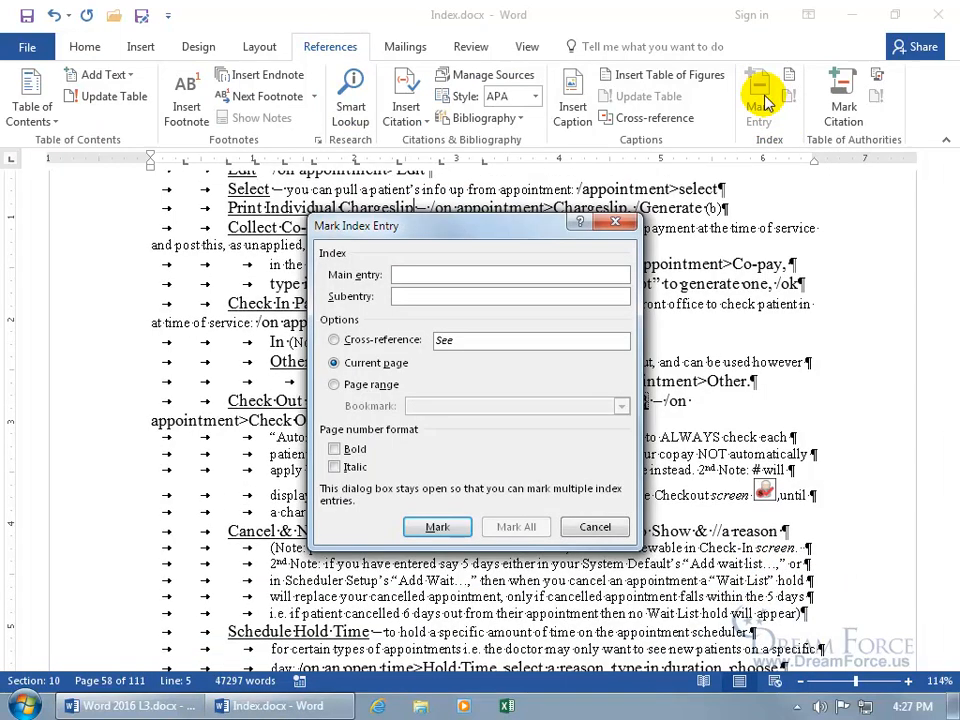
pyautogui.click(415, 277)
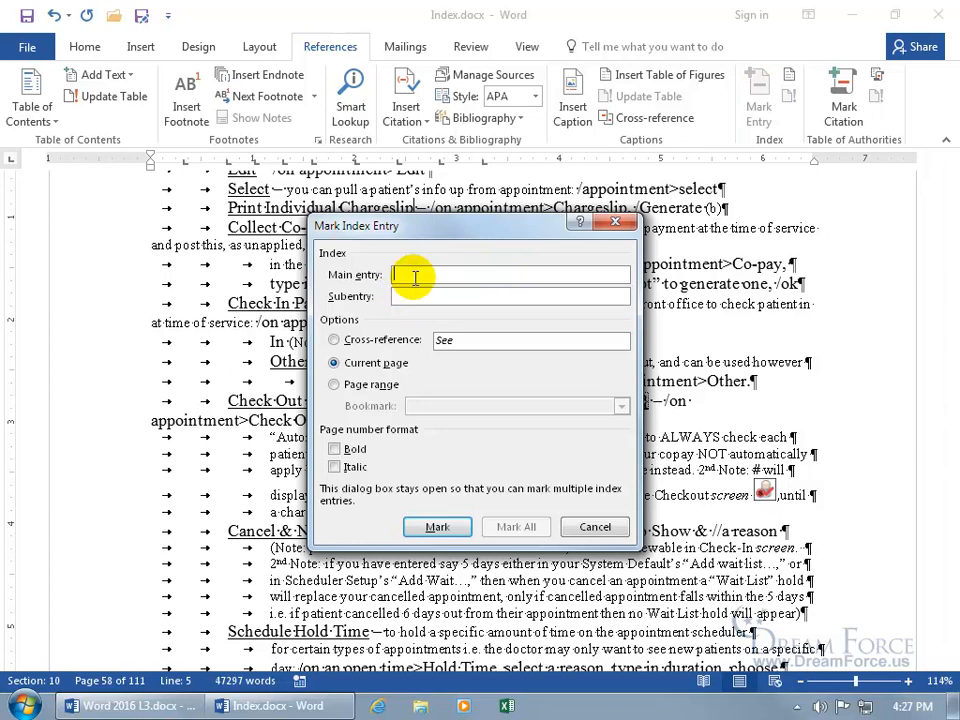
pyautogui.write('Print')
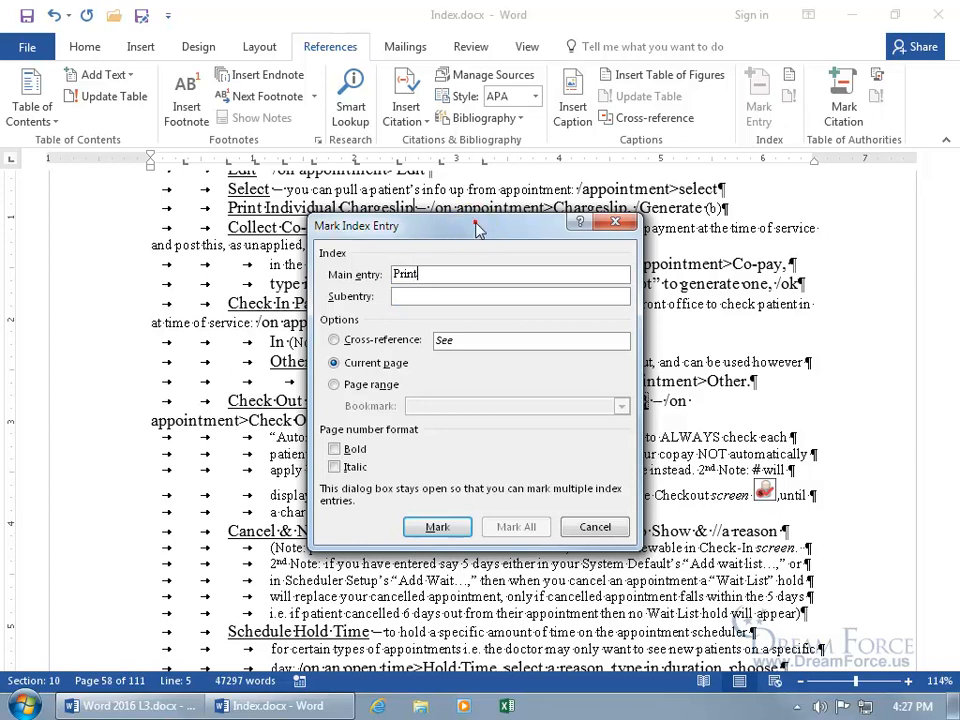
pyautogui.click(350, 220)
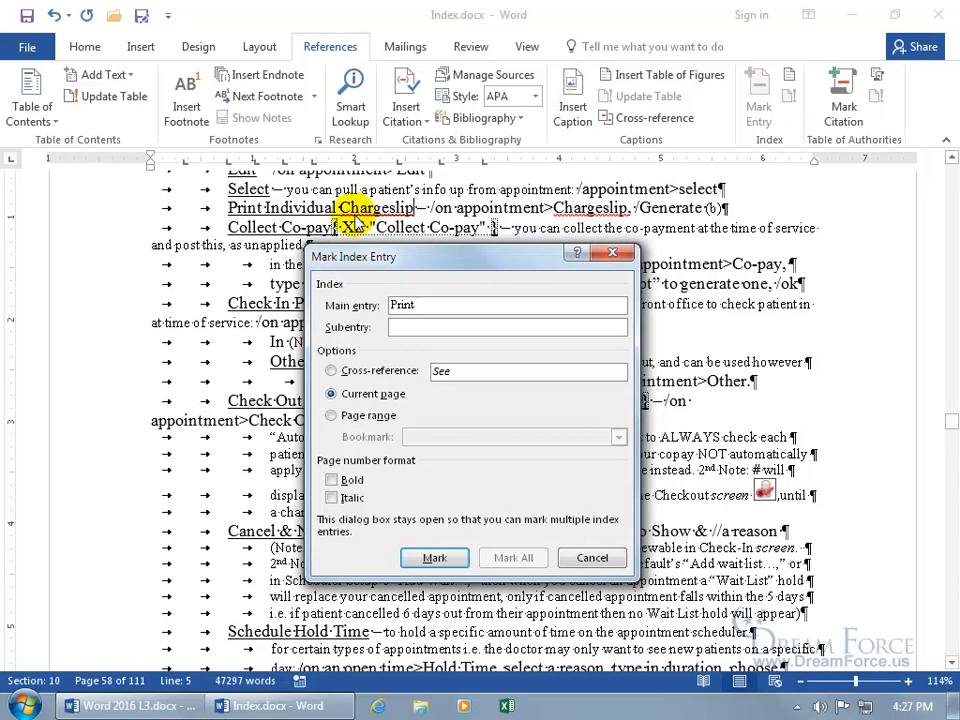
pyautogui.click(398, 326)
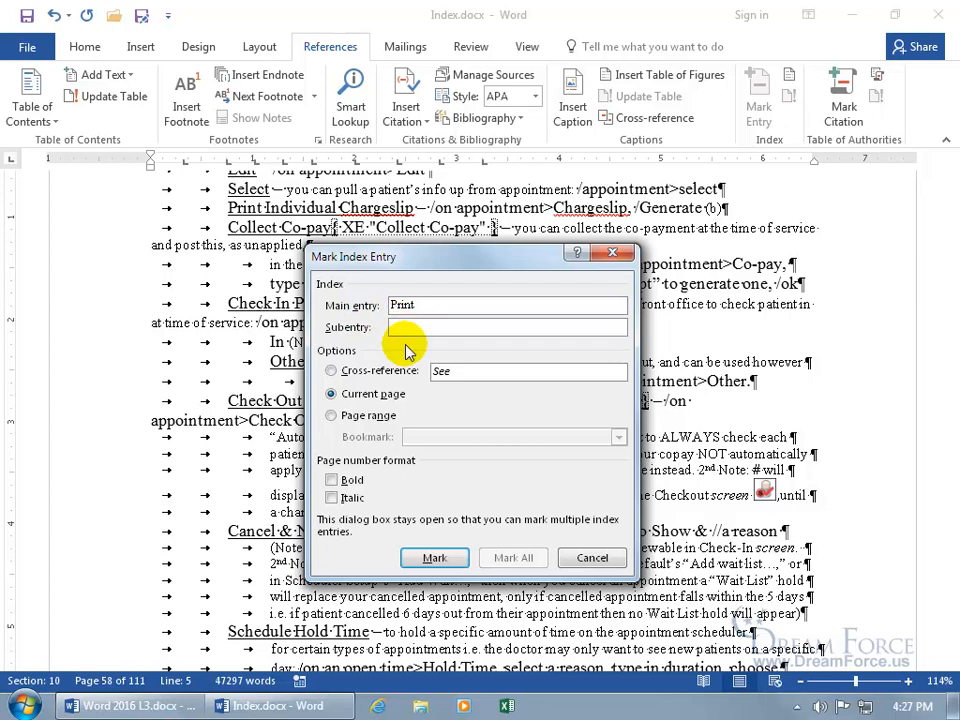
pyautogui.click(436, 556)
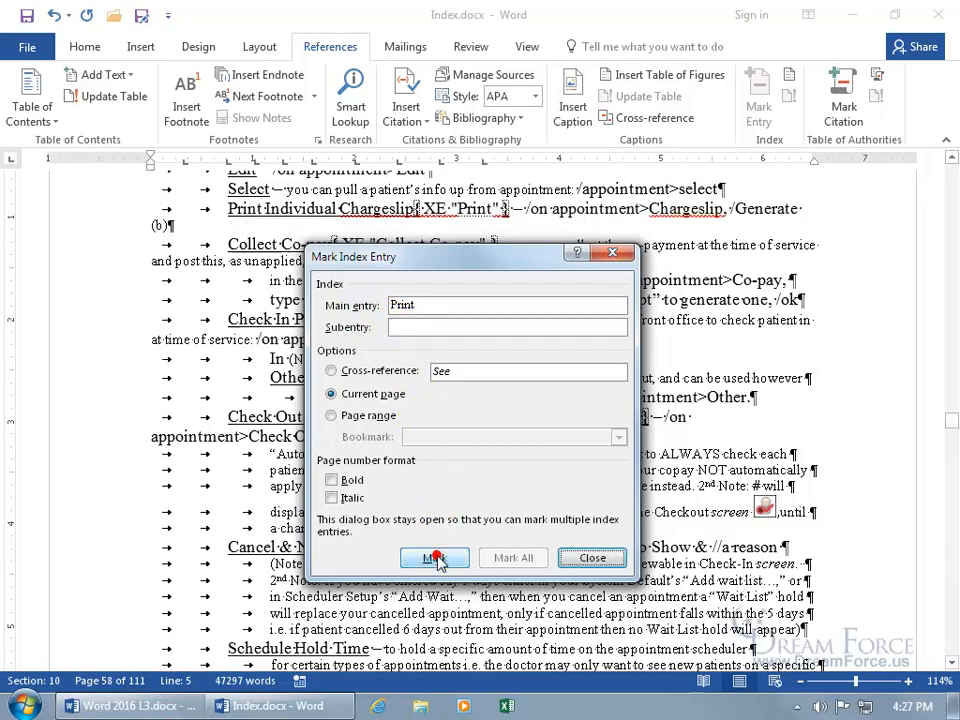
pyautogui.click(563, 562)
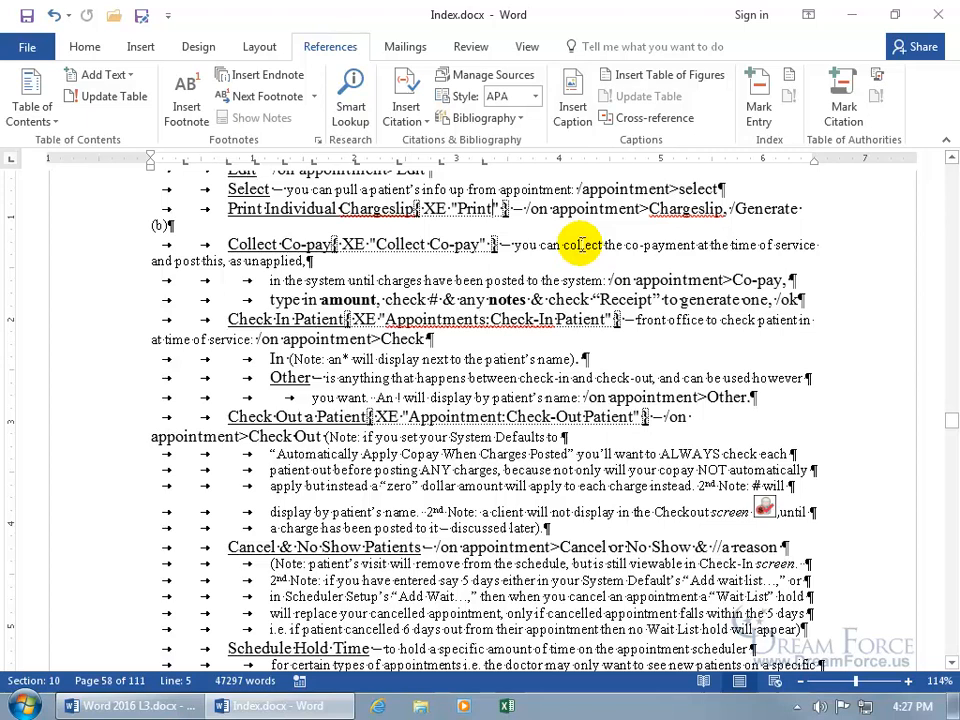
pyautogui.write(':')
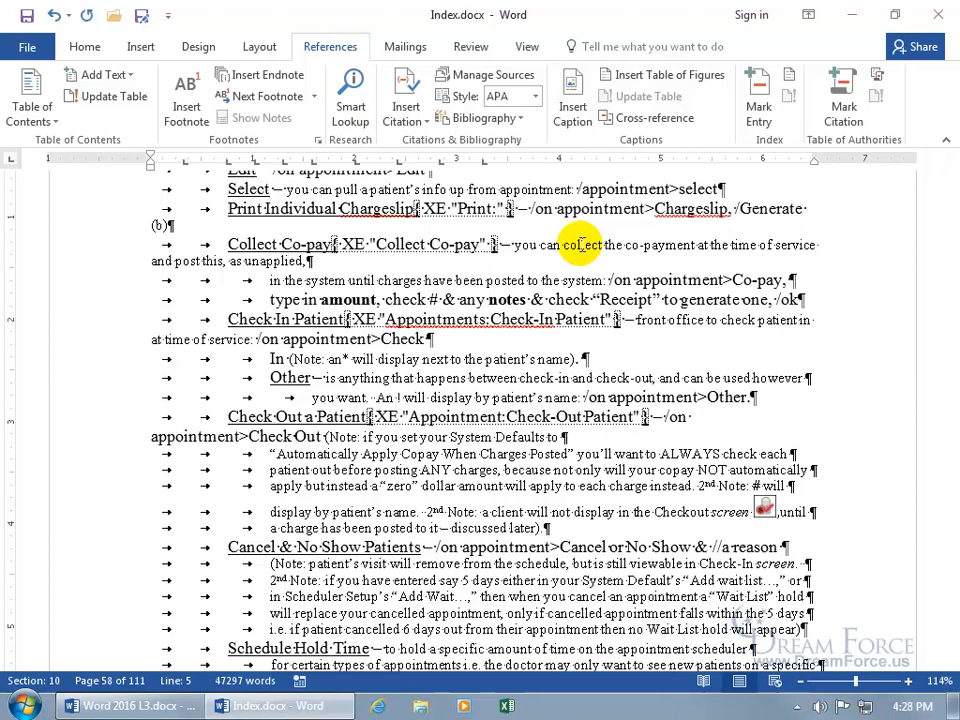
pyautogui.write('Chargeslip')
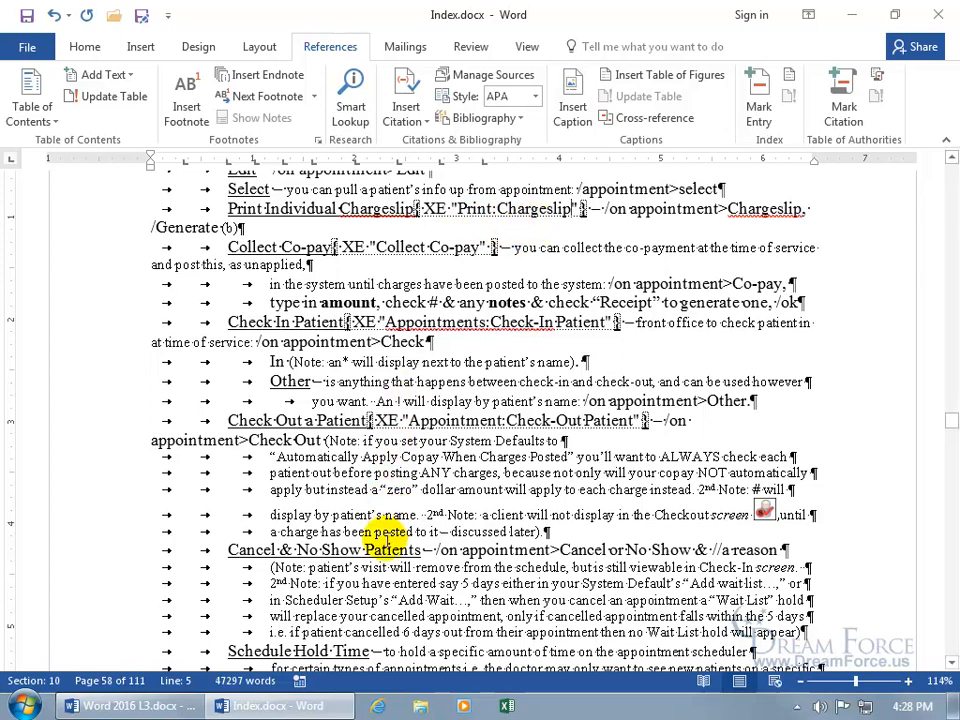
# Mark an index entry after the Cancel & No Show Patients heading with main entry "Appointments" and subentry "Cancels & No Shows".
pyautogui.scroll(-1, 385, 545)
pyautogui.scroll(-1, 384, 541)
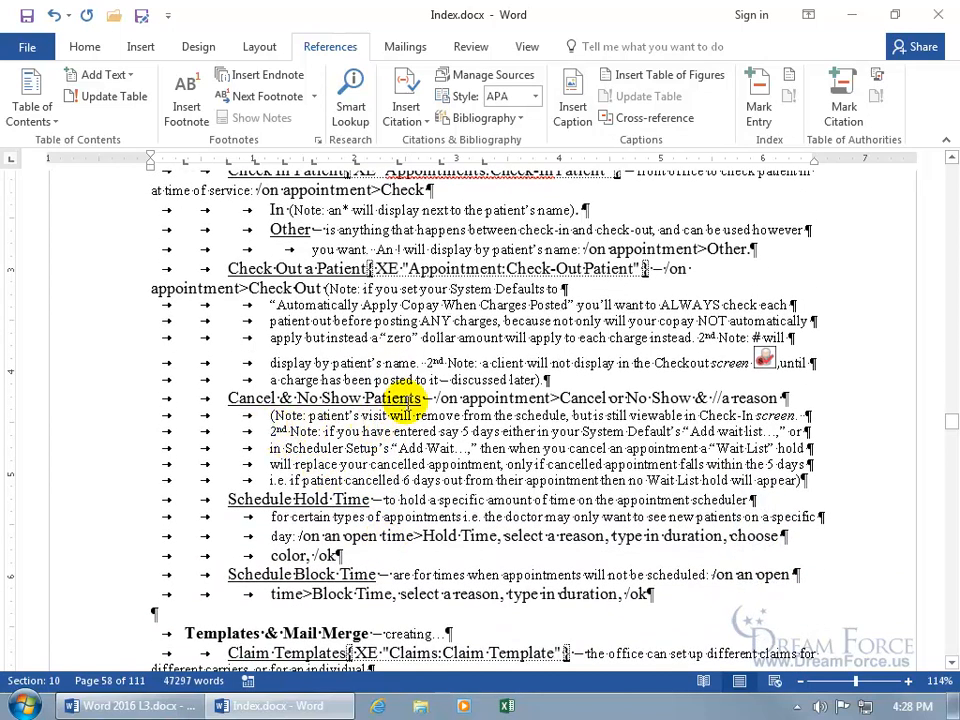
pyautogui.click(418, 398)
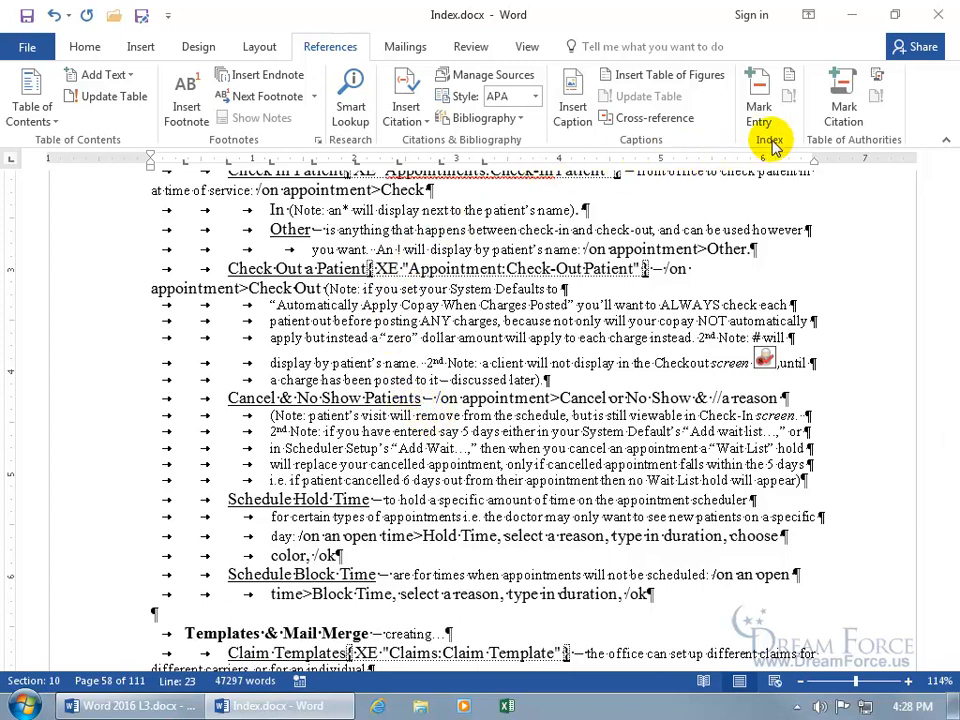
pyautogui.click(760, 100)
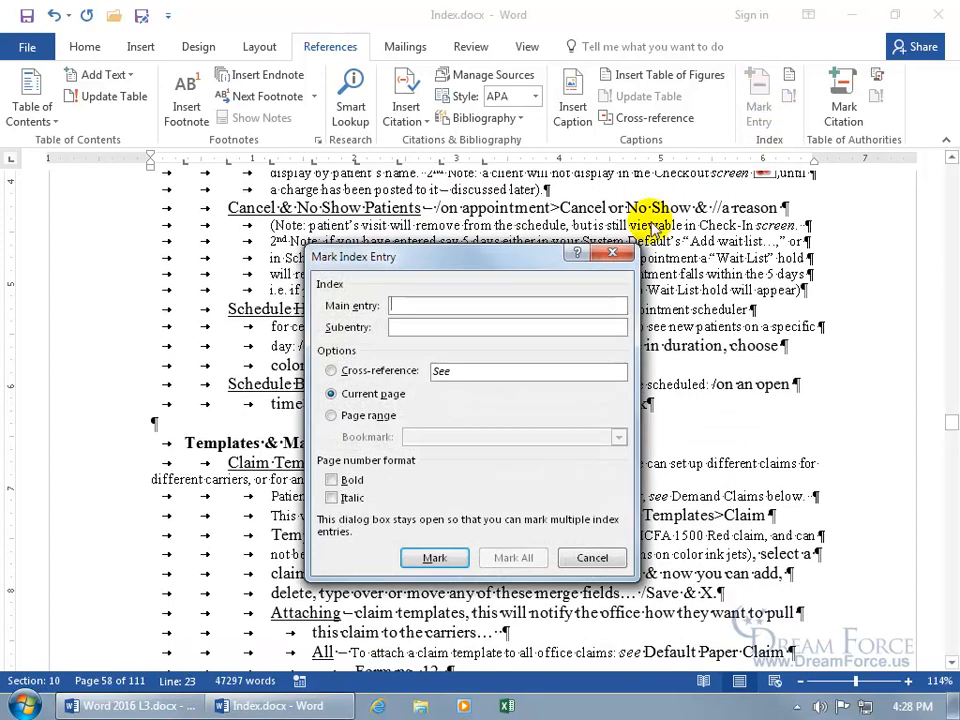
pyautogui.write('A')
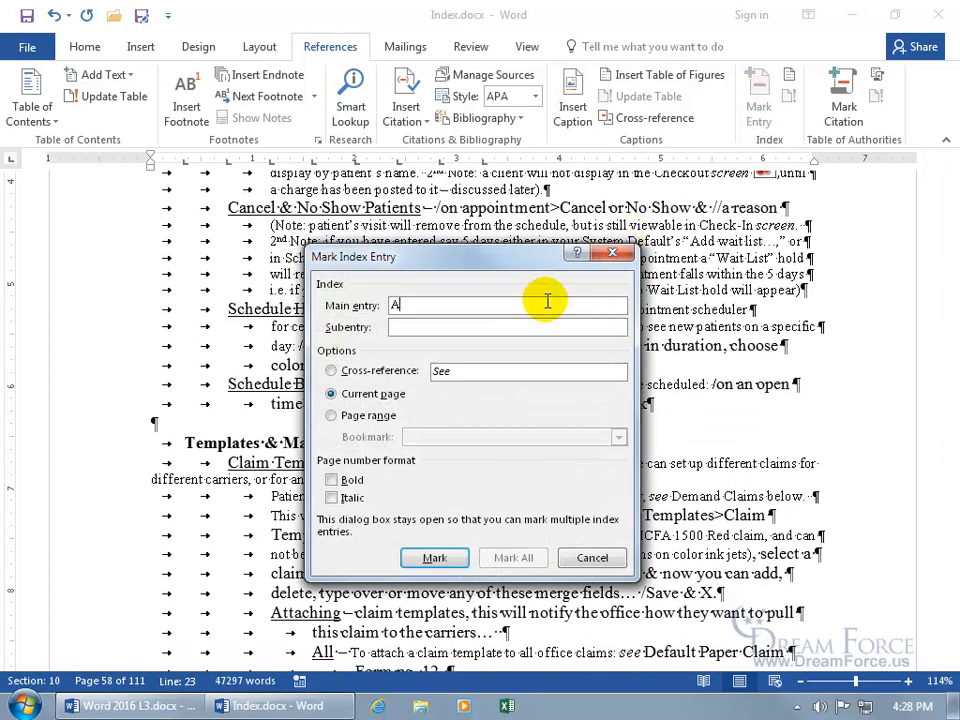
pyautogui.write('ppointments')
pyautogui.press('Tab')
pyautogui.write('Cancels & No Shows')
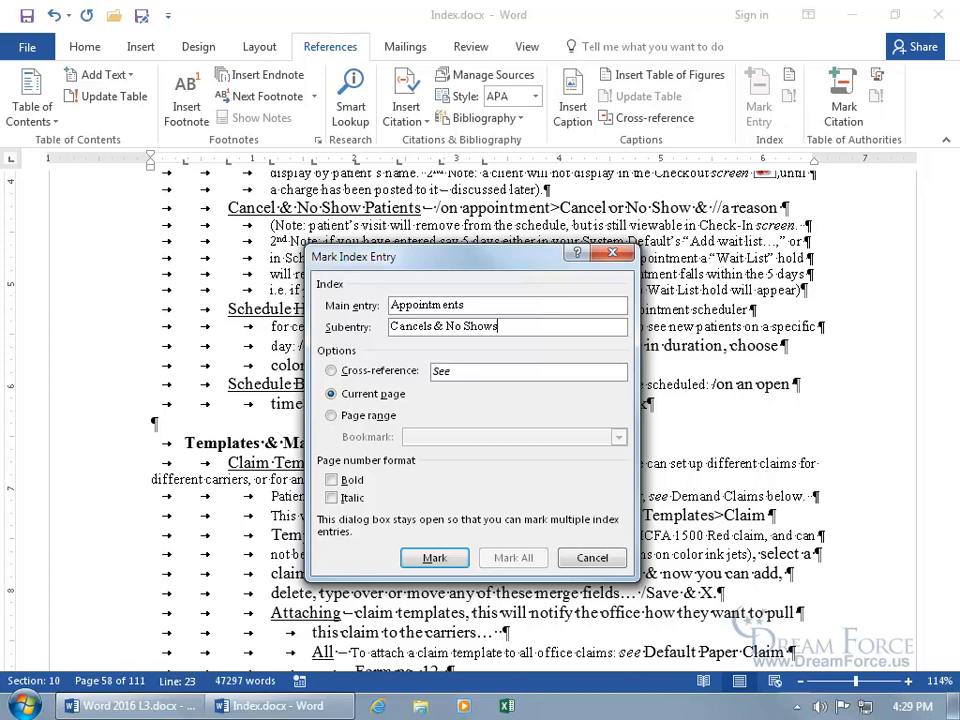
pyautogui.click(434, 558)
pyautogui.click(561, 562)
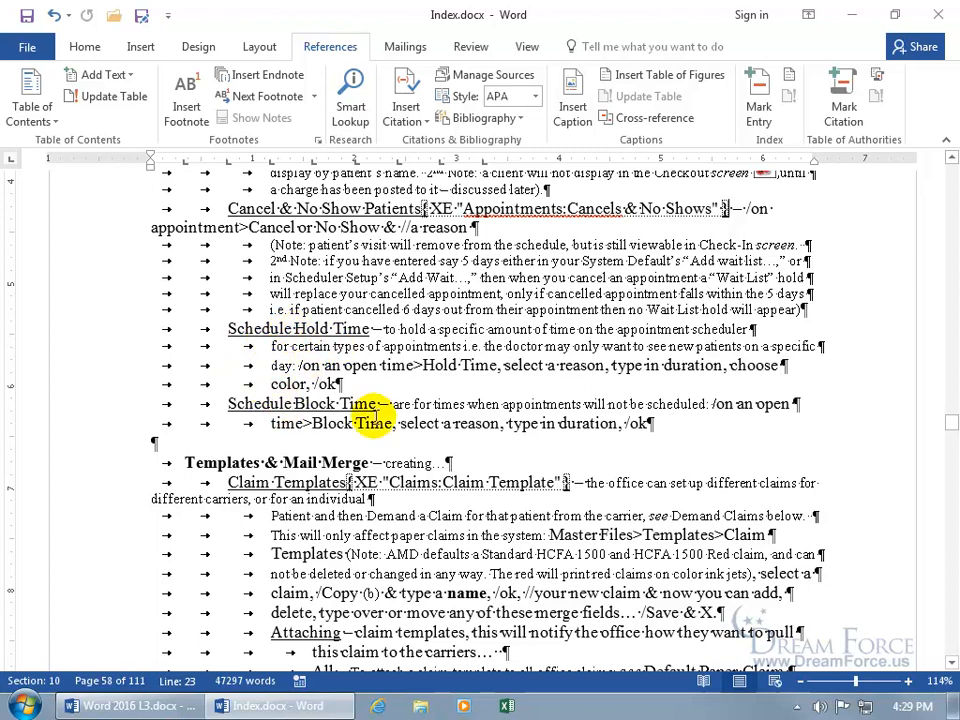
pyautogui.click(290, 335)
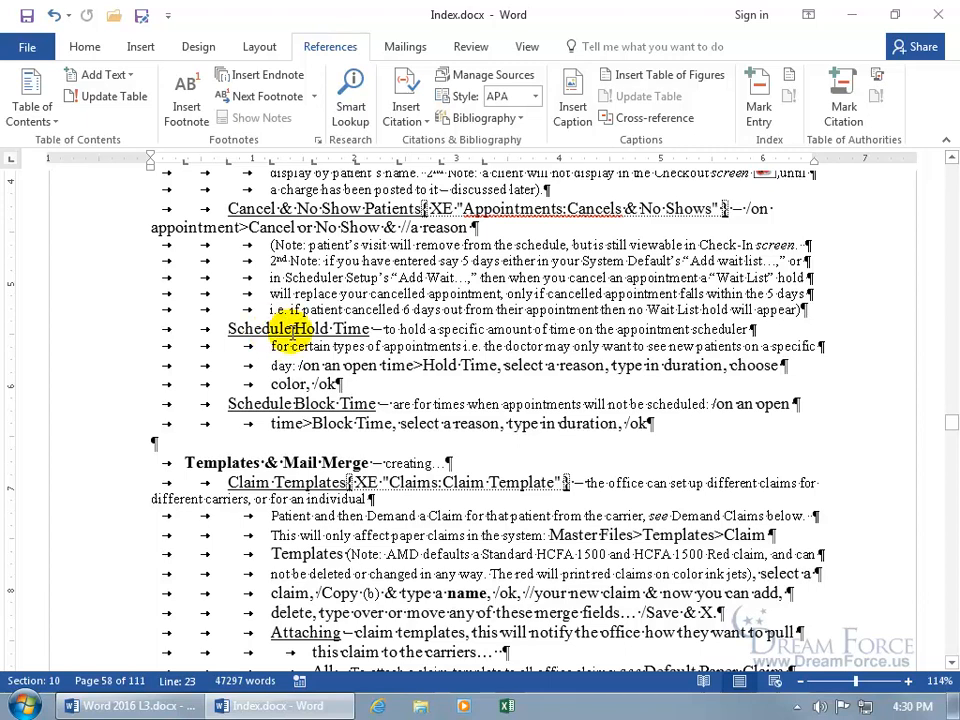
pyautogui.click(757, 112)
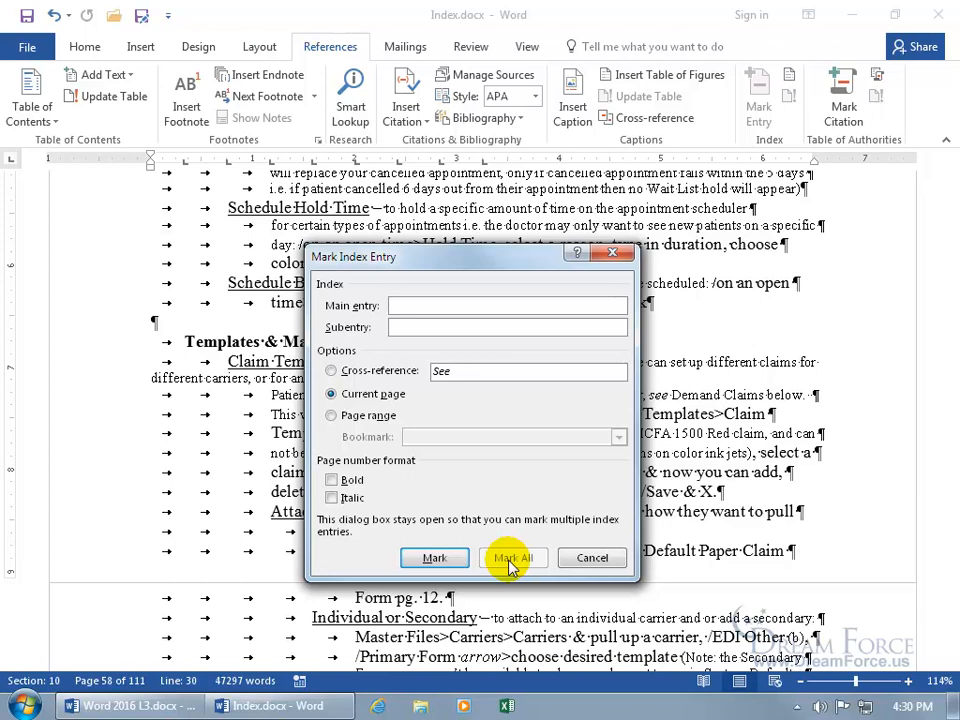
pyautogui.click(575, 558)
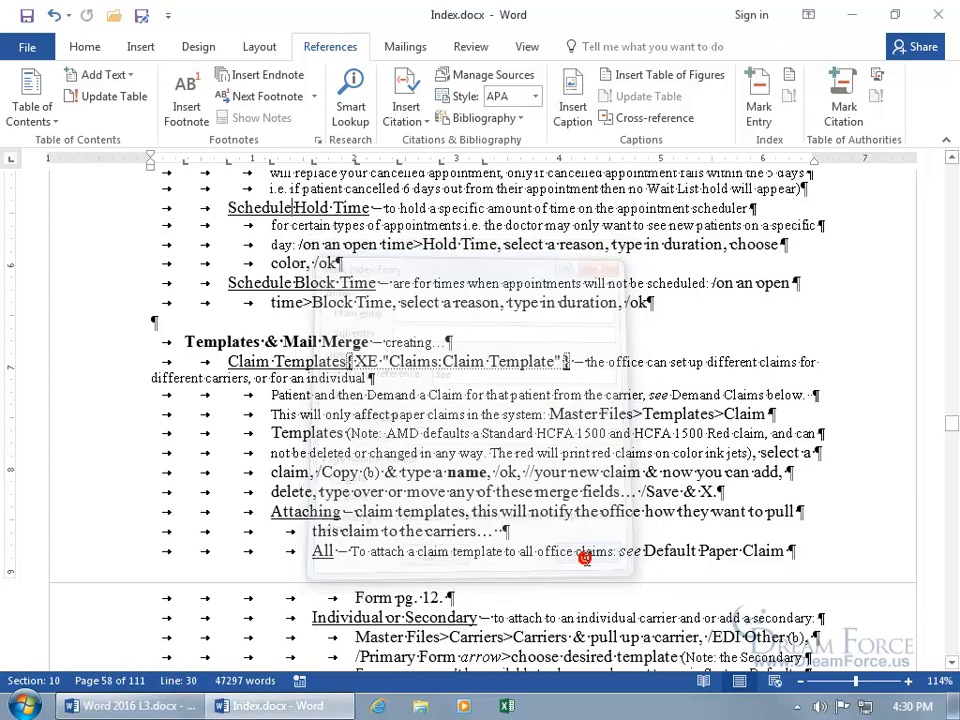
# Mark all occurrences of the word "Schedule" from the Schedule Hold Time heading as a main index entry.
pyautogui.doubleClick(259, 210)
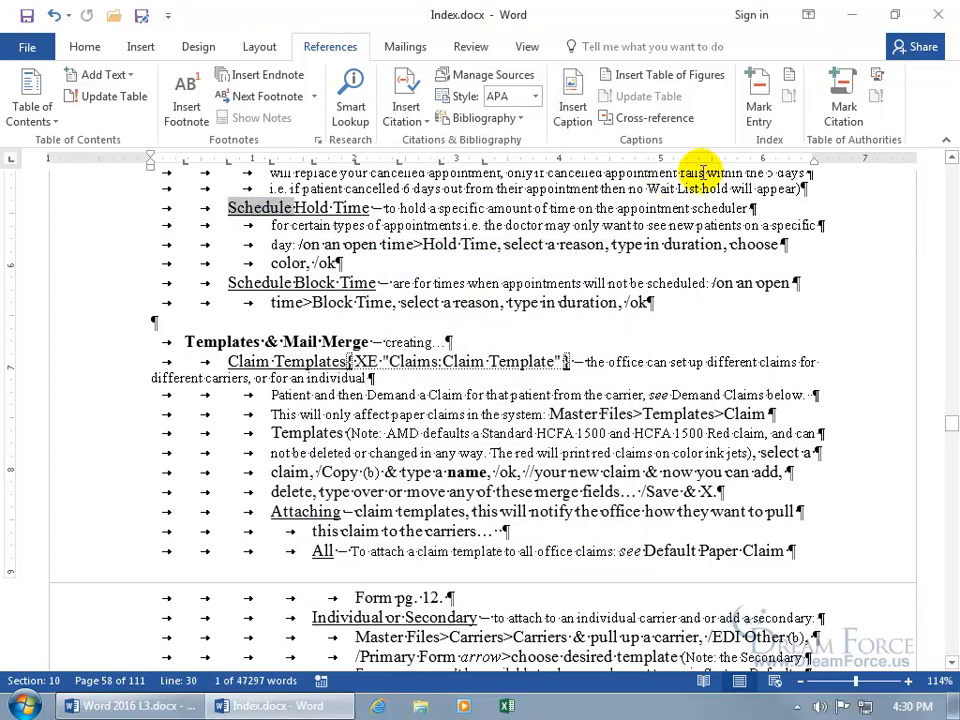
pyautogui.click(758, 96)
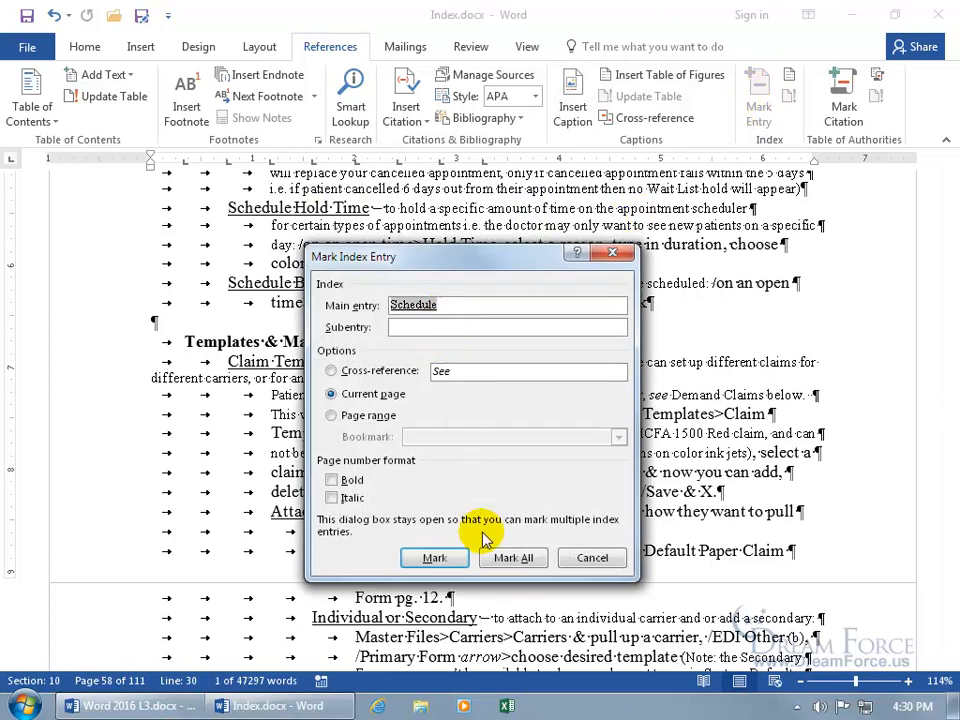
pyautogui.click(510, 566)
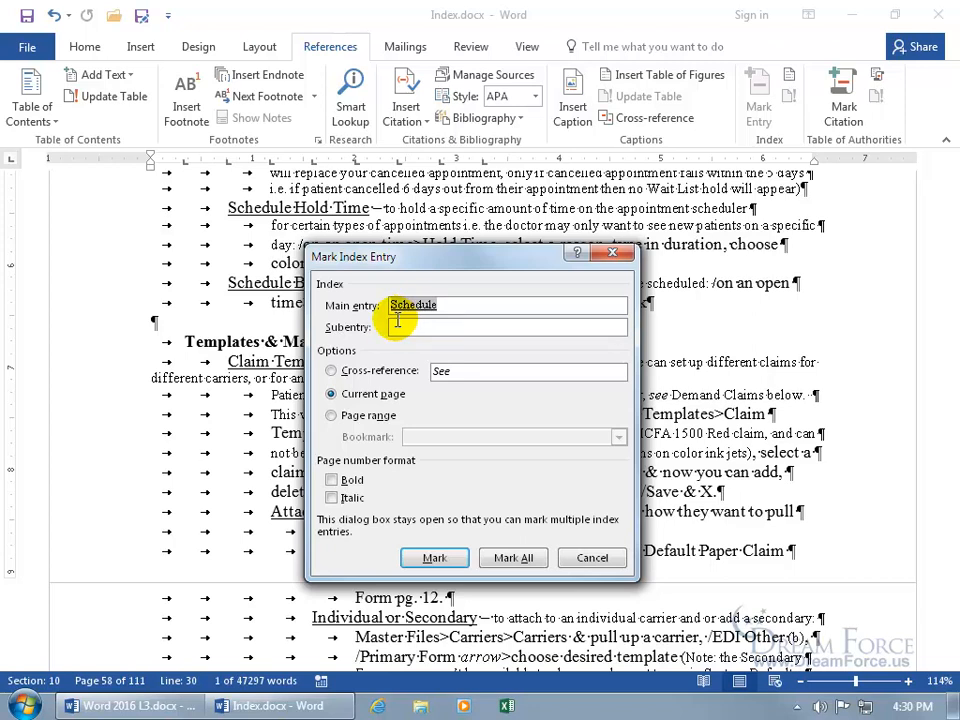
pyautogui.click(505, 558)
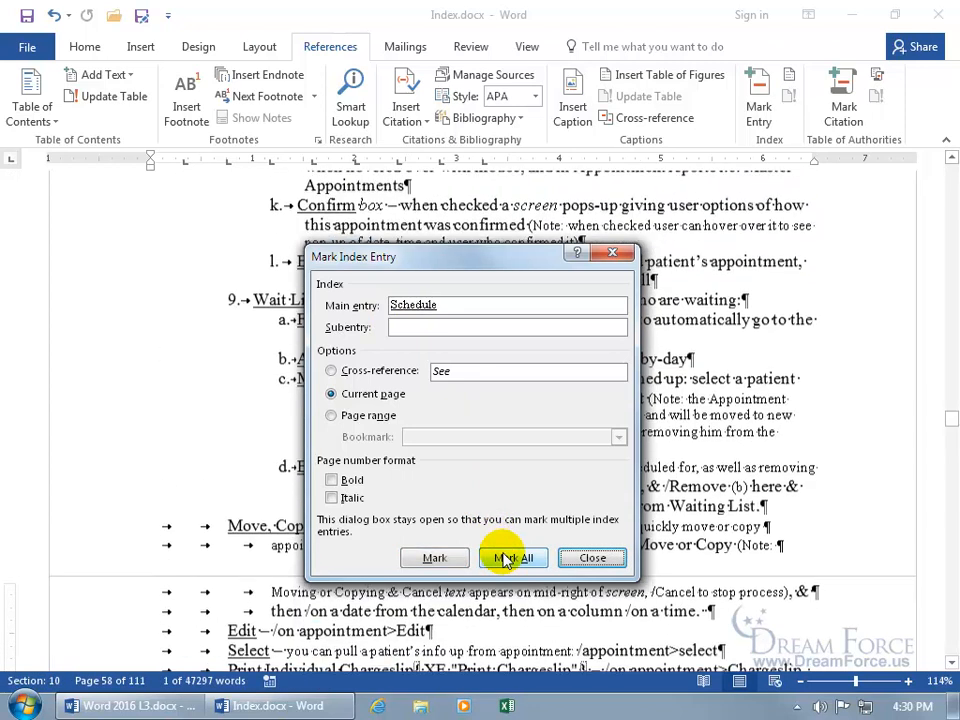
pyautogui.click(590, 558)
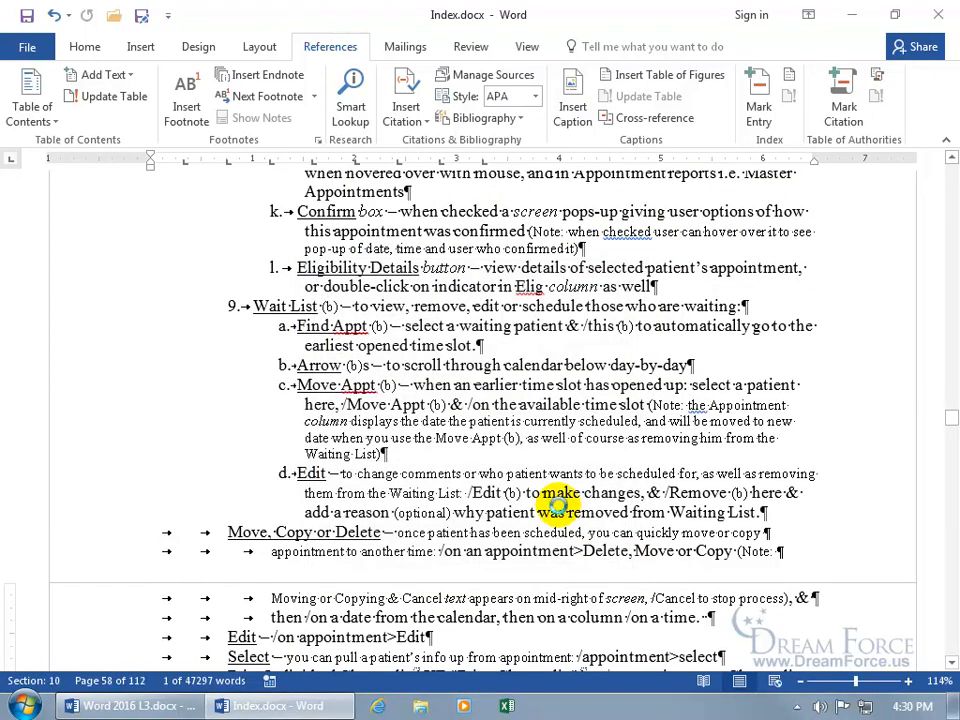
# Search the document for "Schedule" and examine the marked index entries in the Schedule Hold Time and Block Time headings.
pyautogui.hotkey('ctrl', 'f')
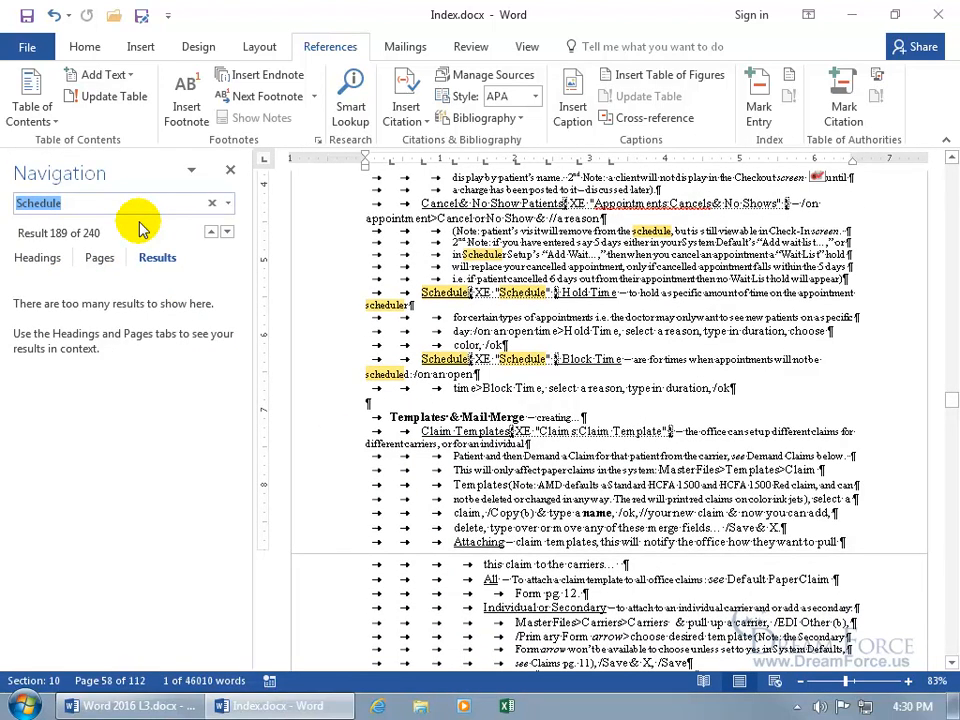
pyautogui.click(438, 315)
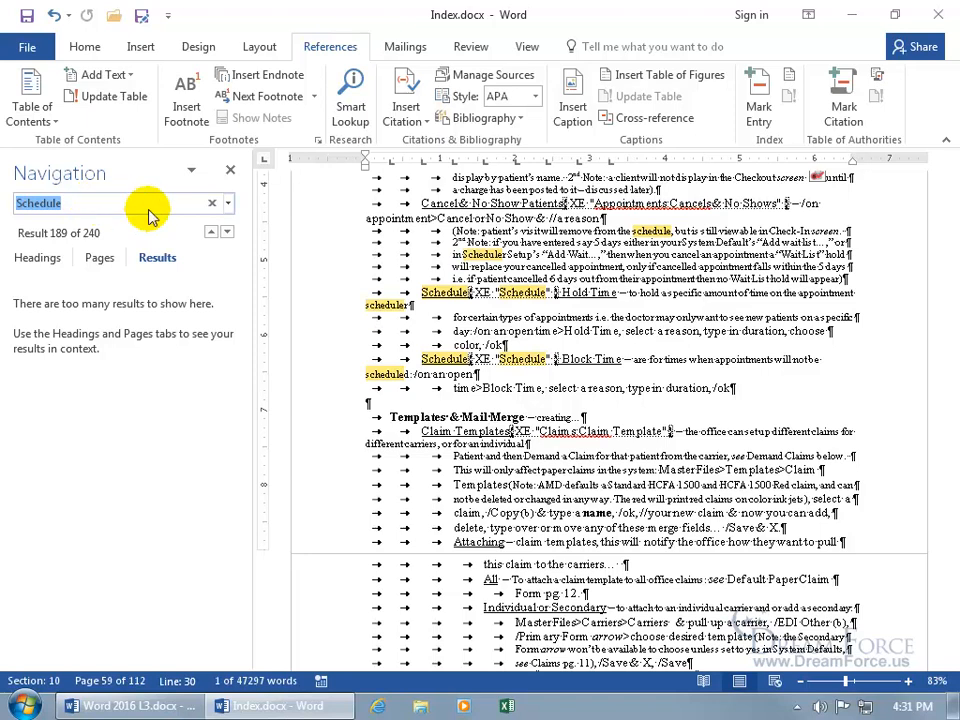
pyautogui.click(229, 234)
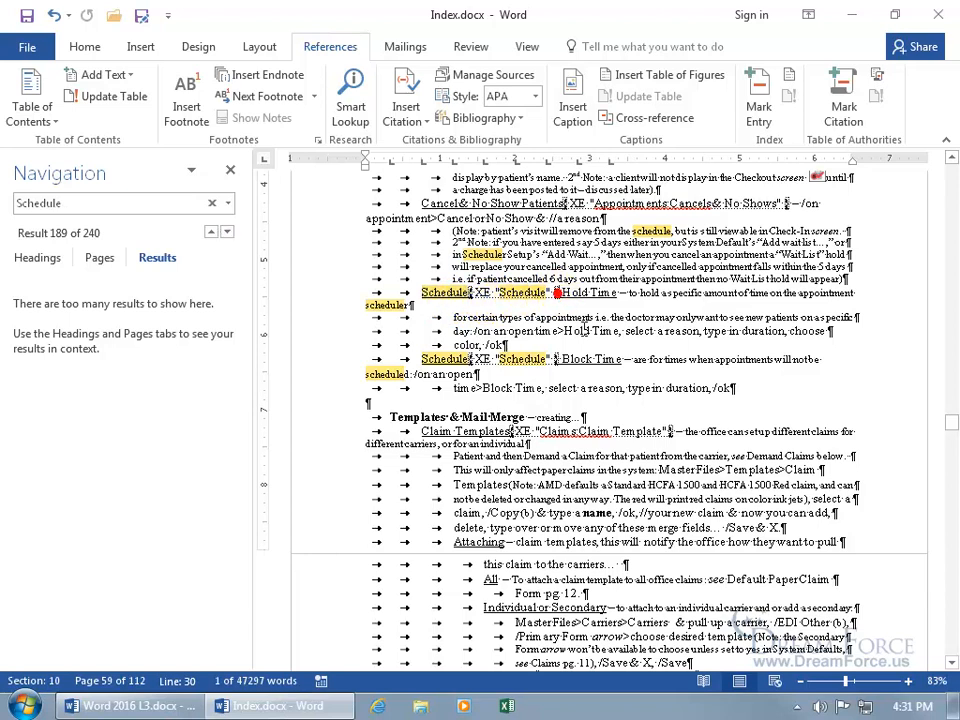
# Try deleting the "Schedule" index entry field from the Schedule Hold Time heading, undoing the deletion each time.
pyautogui.click(600, 346)
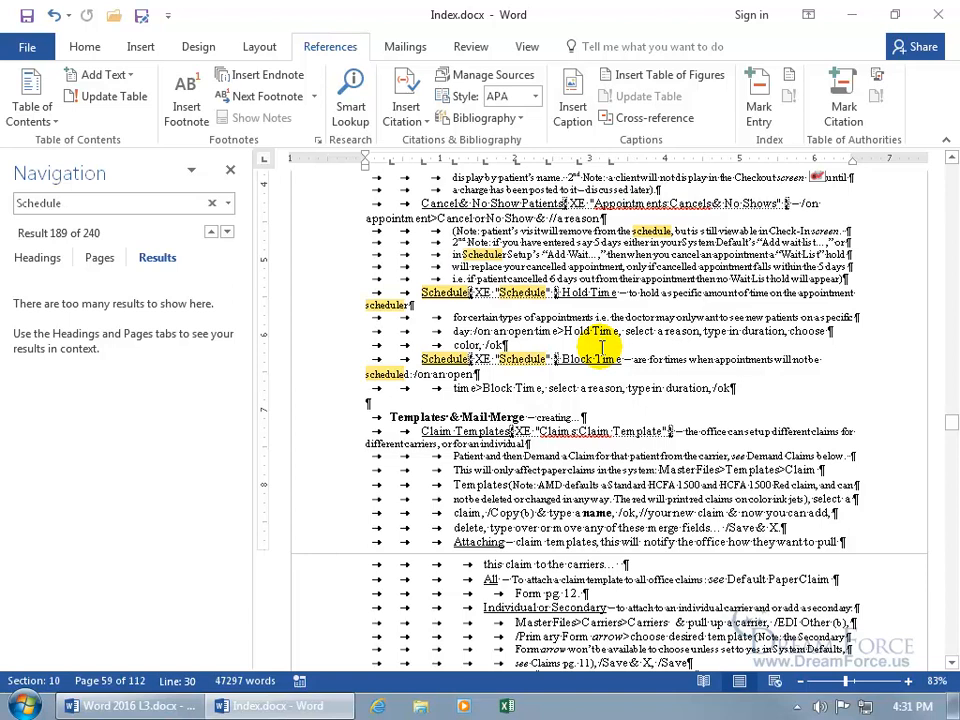
pyautogui.press('Up')
pyautogui.press('Up')
pyautogui.press('Up')
pyautogui.press('Up')
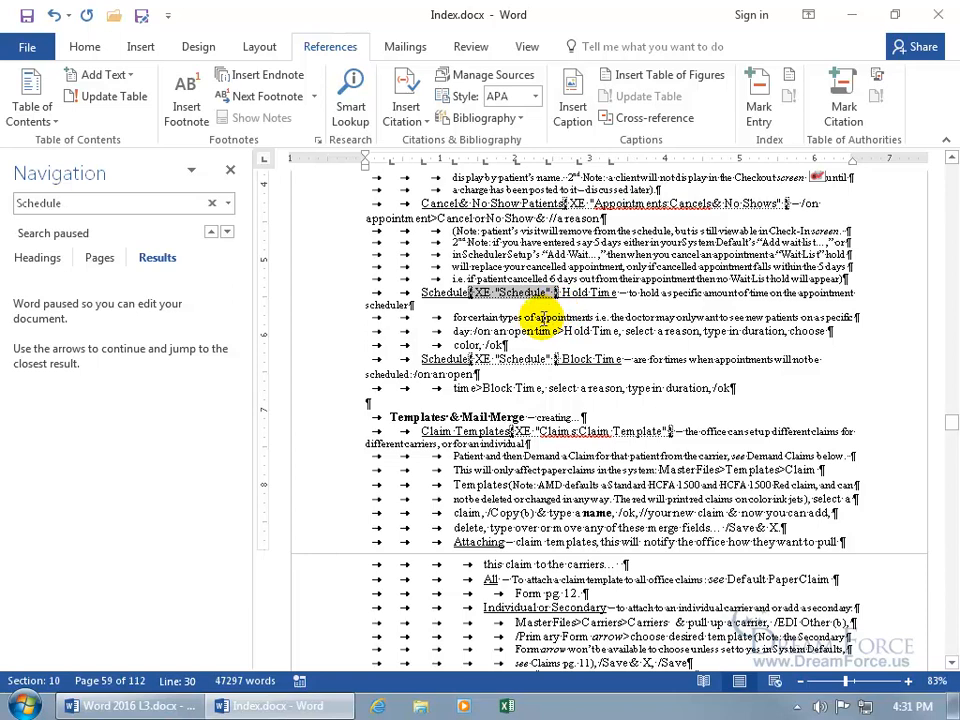
pyautogui.press('Delete')
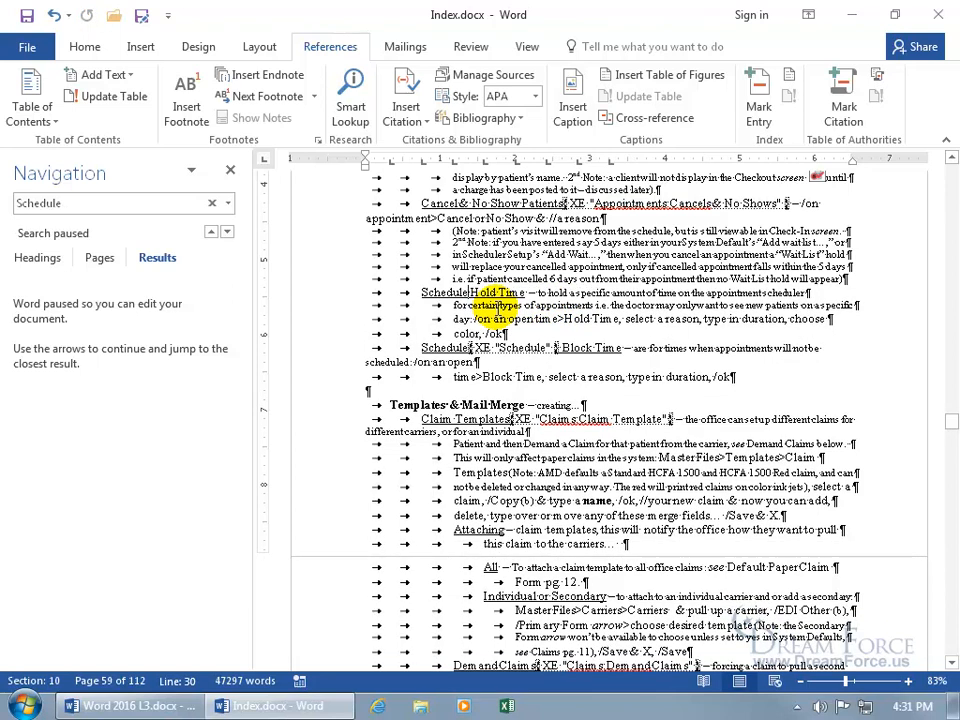
pyautogui.click(53, 17)
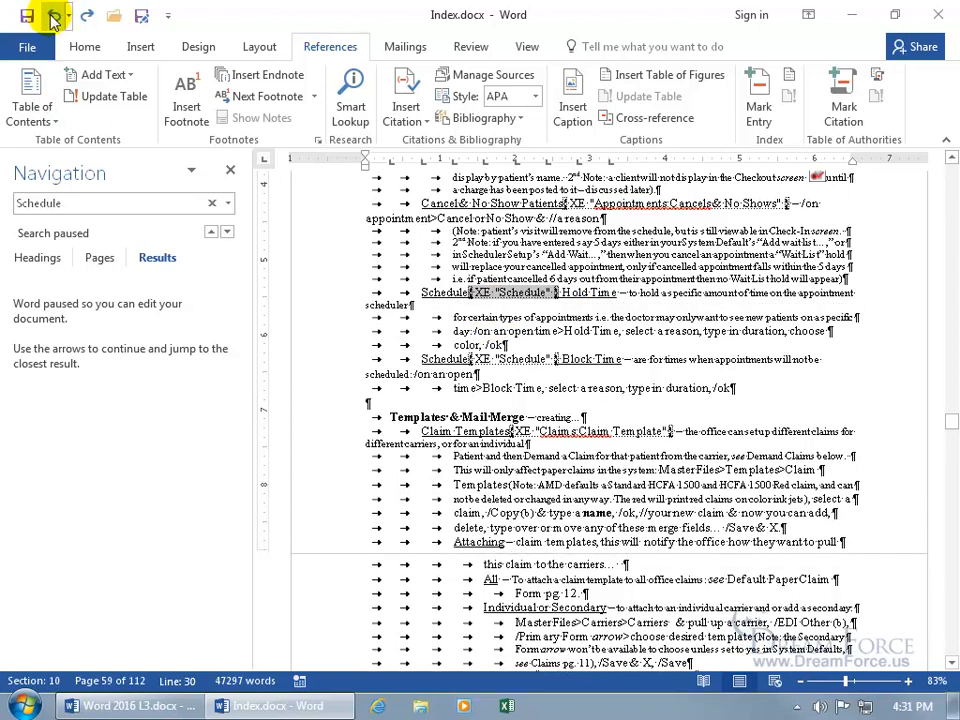
pyautogui.click(469, 293)
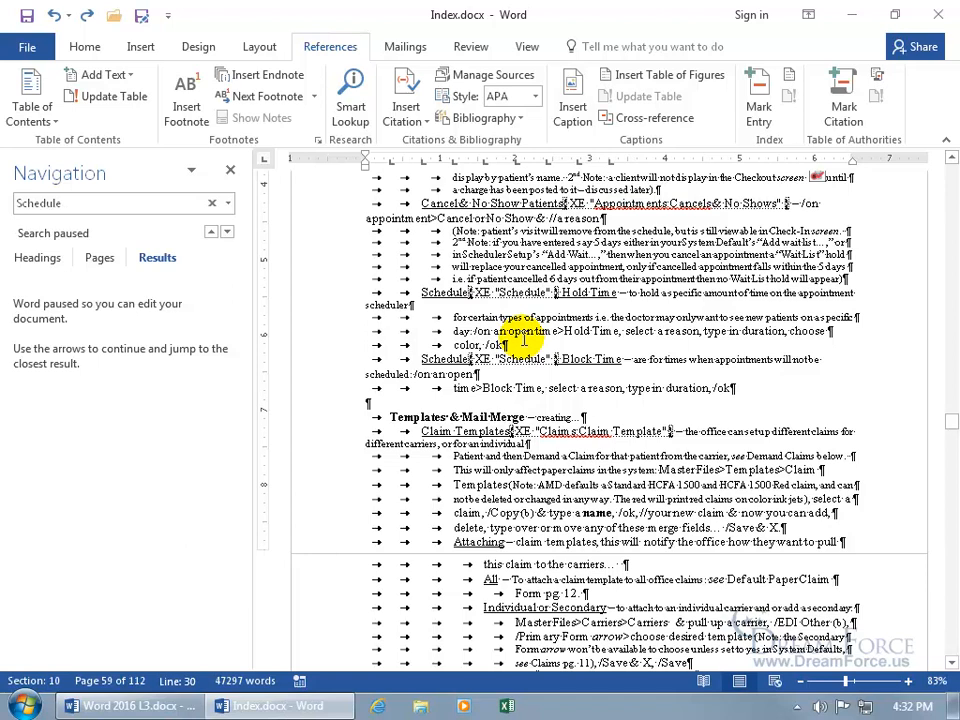
pyautogui.press('Delete')
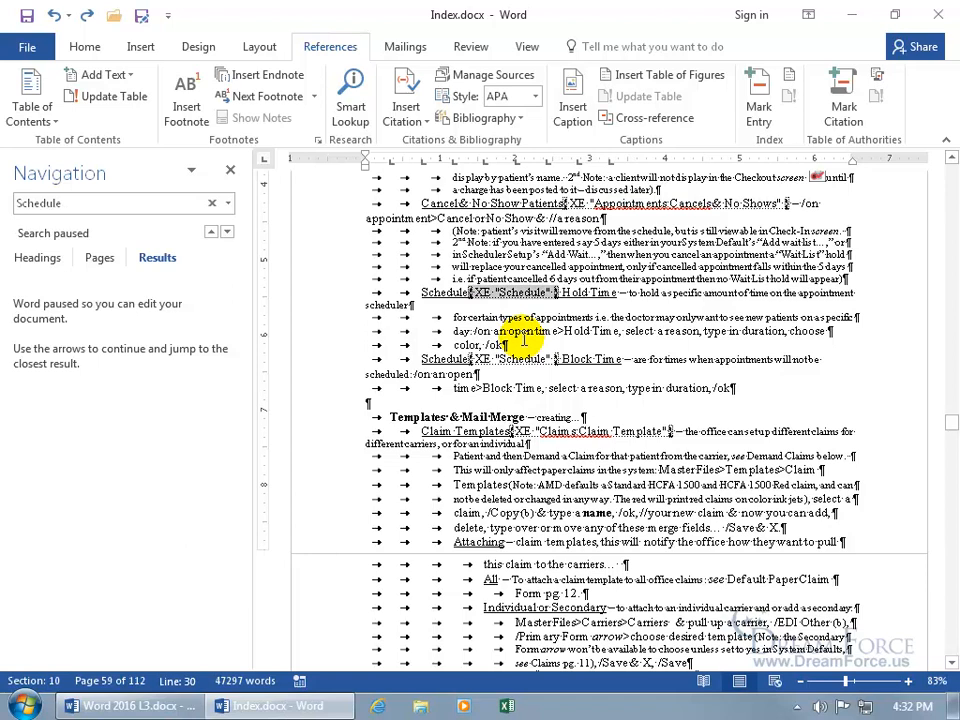
pyautogui.press('Delete')
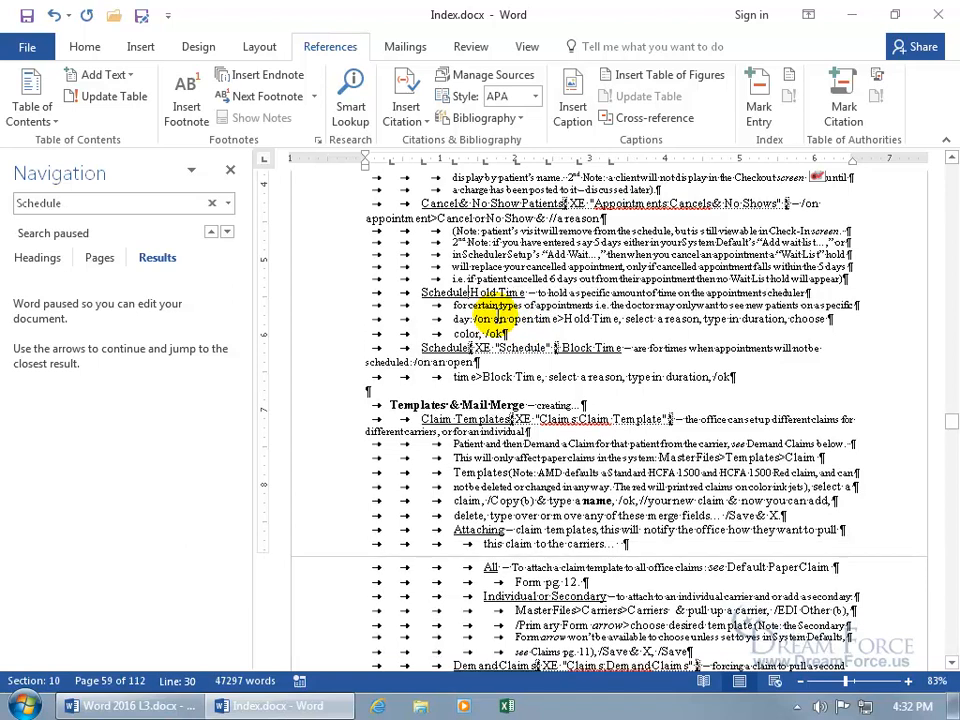
pyautogui.click(53, 15)
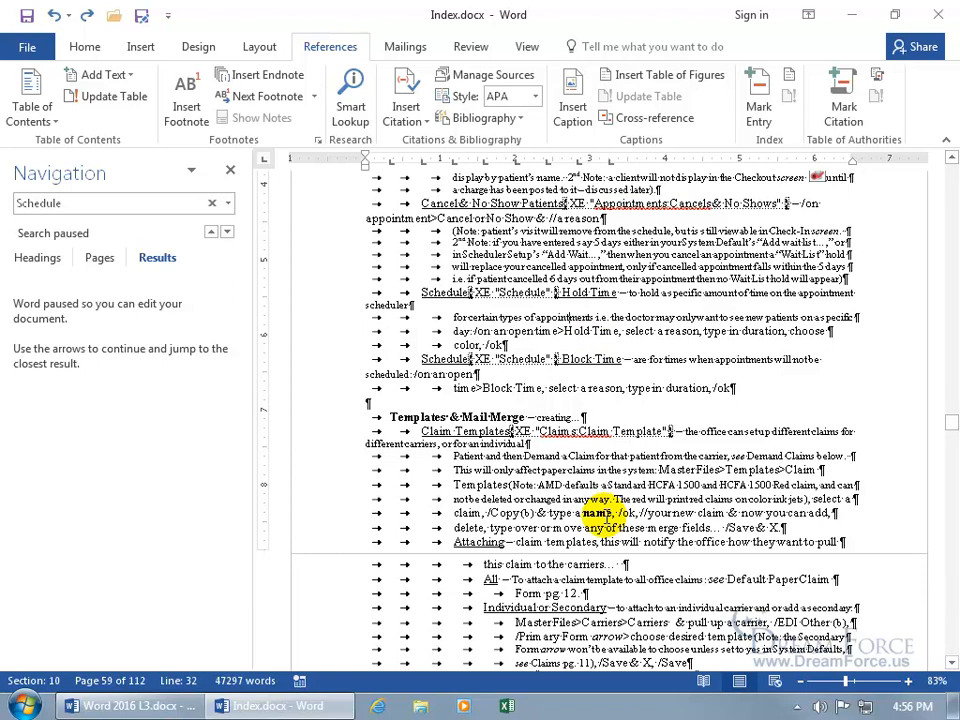
# Create a new blank document and hide its navigation pane.
pyautogui.click(30, 47)
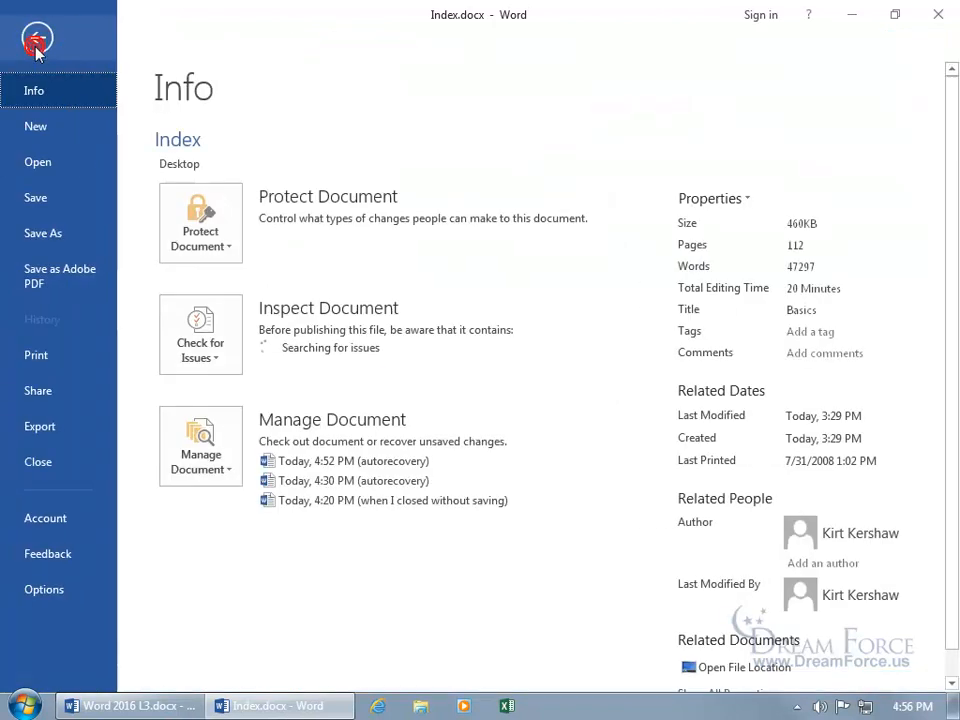
pyautogui.click(36, 130)
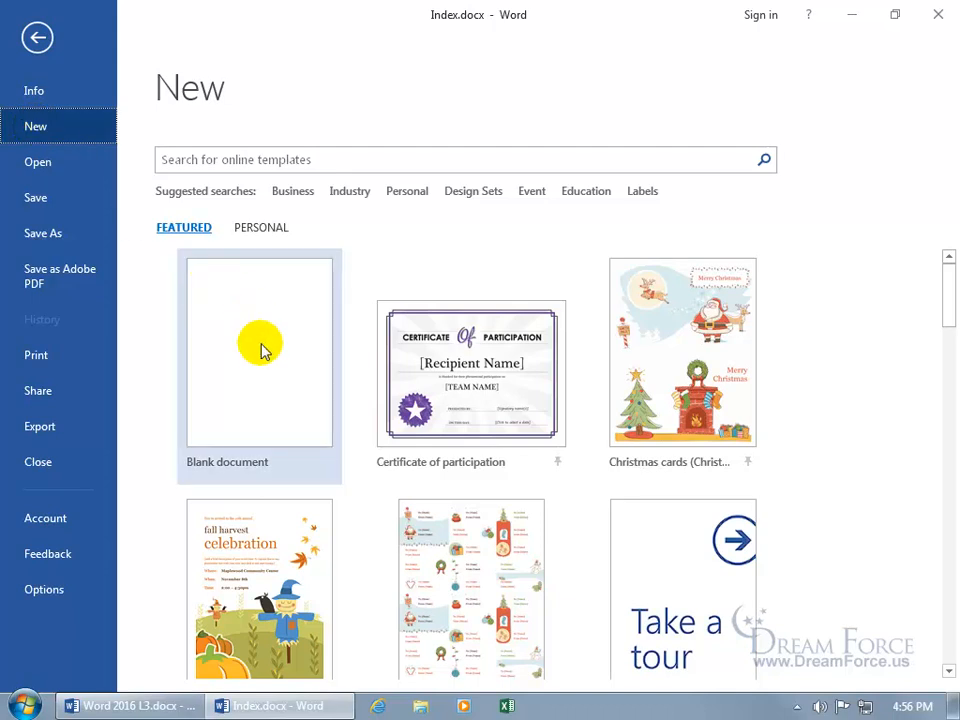
pyautogui.click(261, 351)
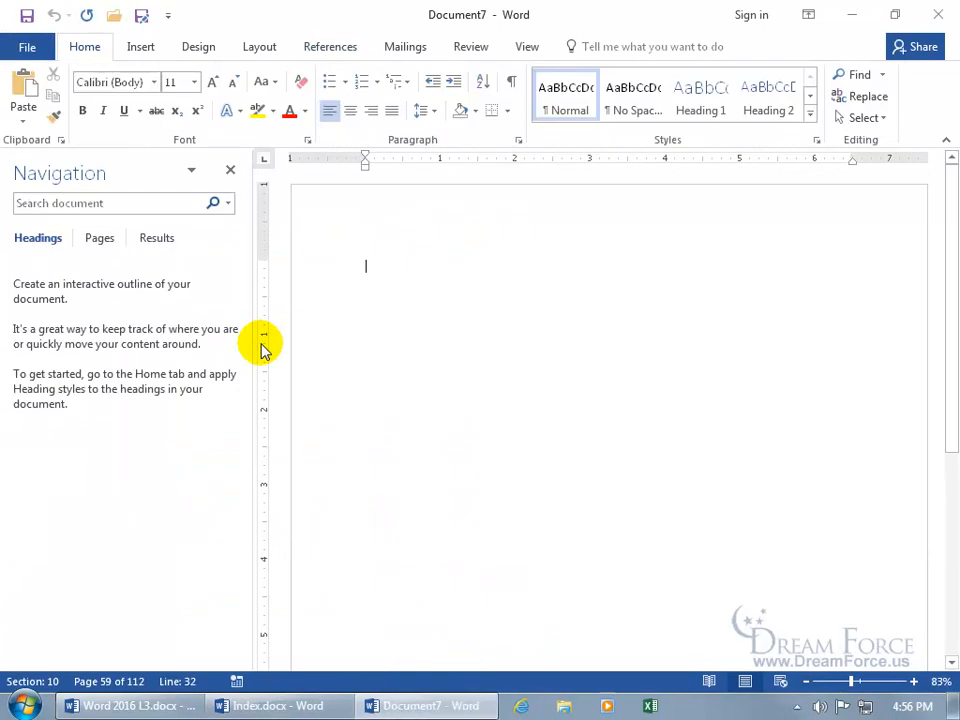
pyautogui.click(230, 170)
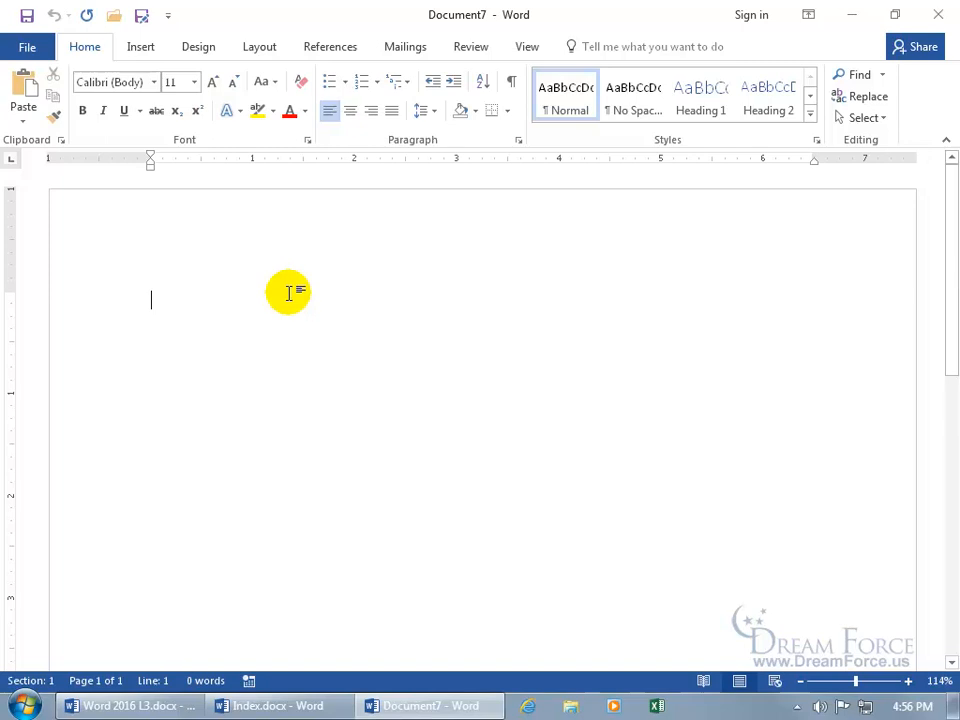
# Insert a table with two columns and five rows into the blank document.
pyautogui.click(145, 52)
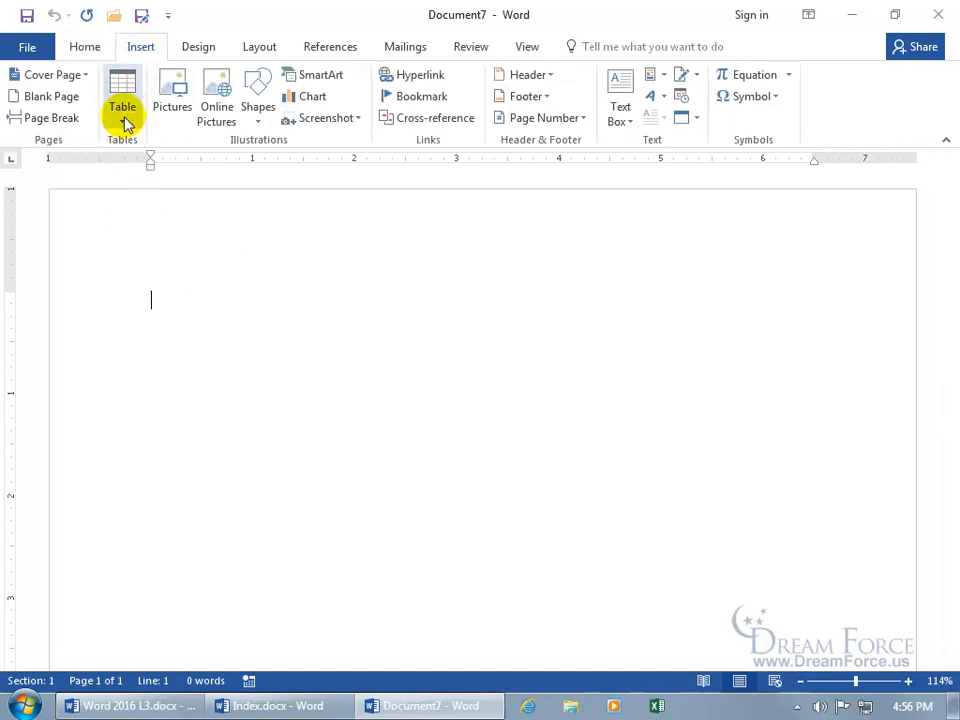
pyautogui.click(124, 122)
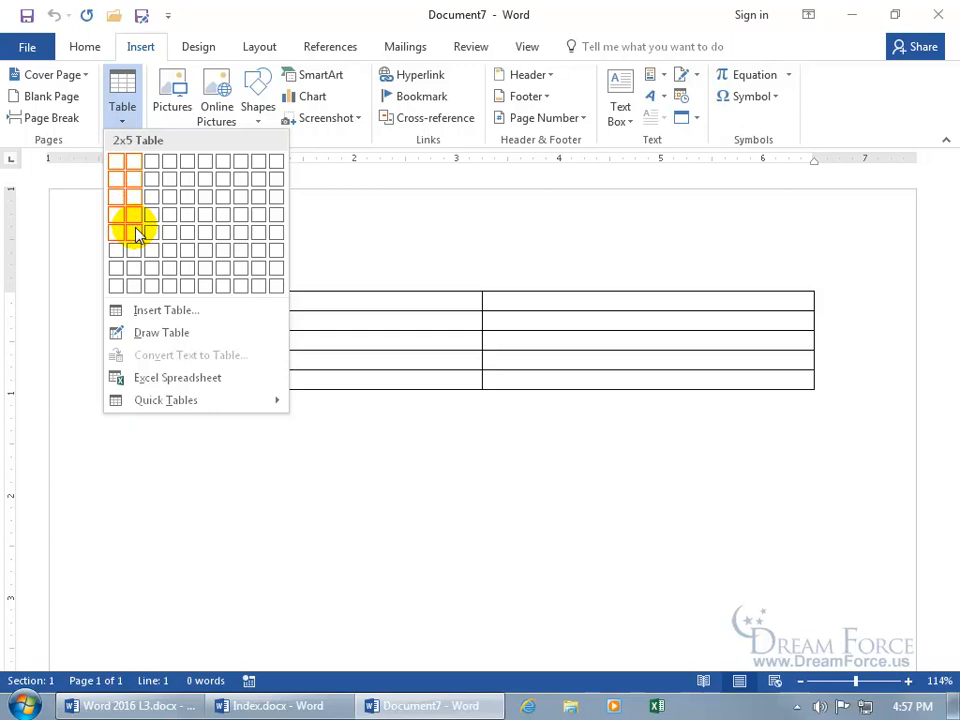
pyautogui.click(137, 233)
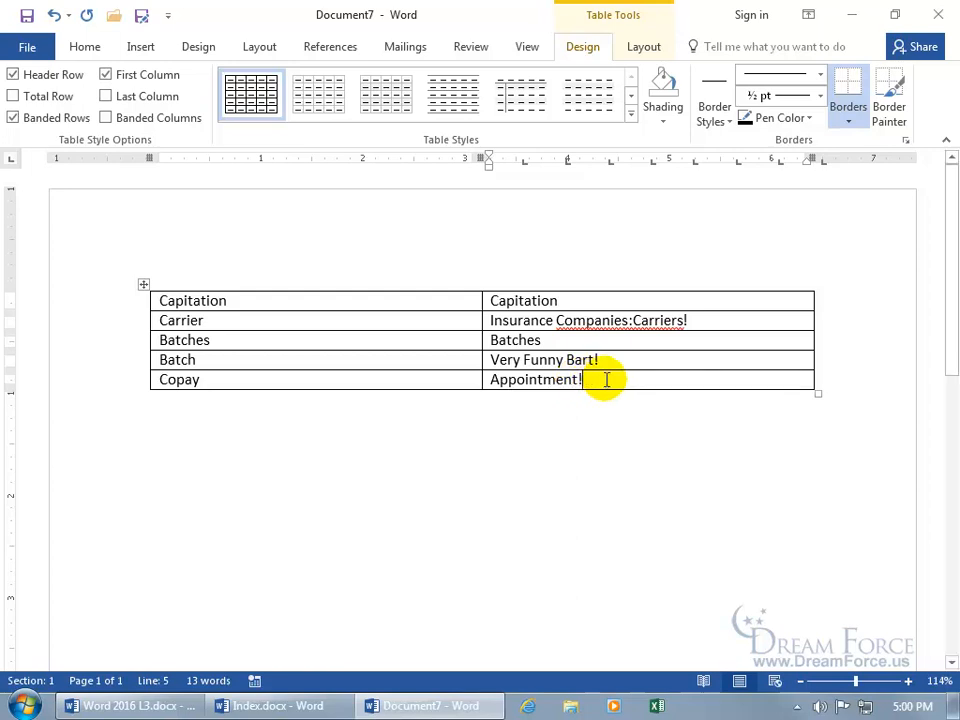
# Add an extra row after the Copay row of the table and undo the addition.
pyautogui.press('Tab')
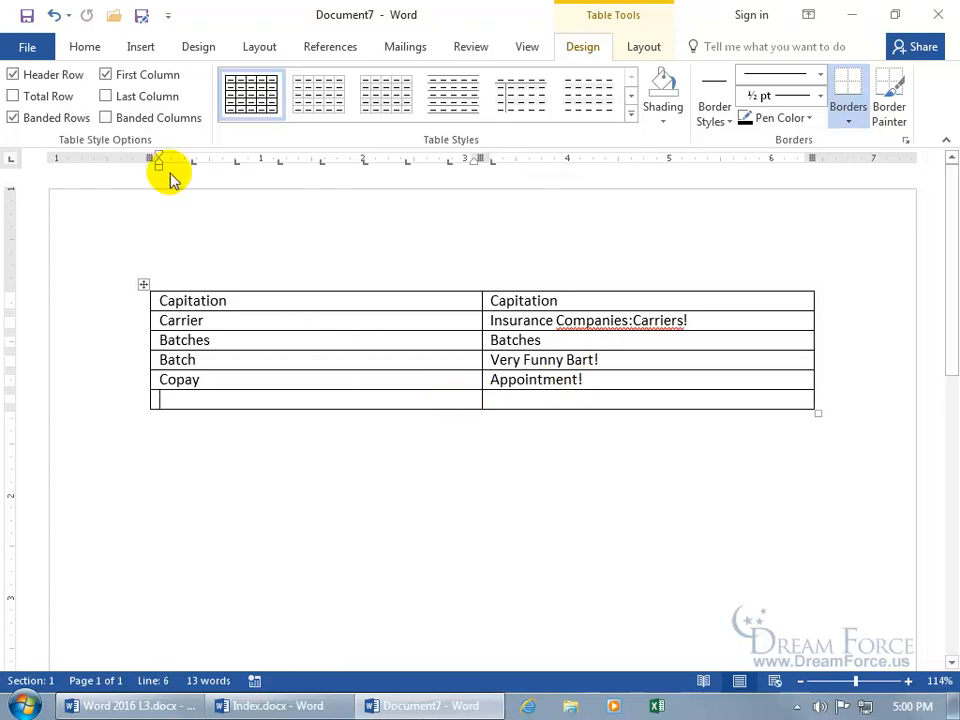
pyautogui.click(60, 19)
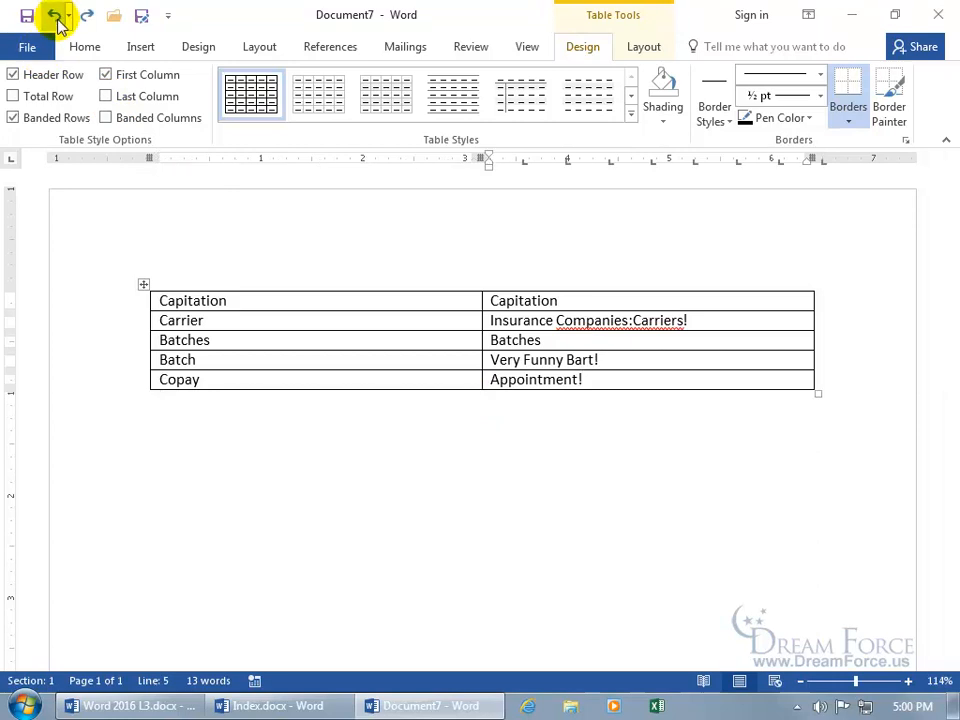
# Save the table document to the Desktop as "My Spiffy Happy Go Lucky Concordance File" and close it.
pyautogui.click(27, 19)
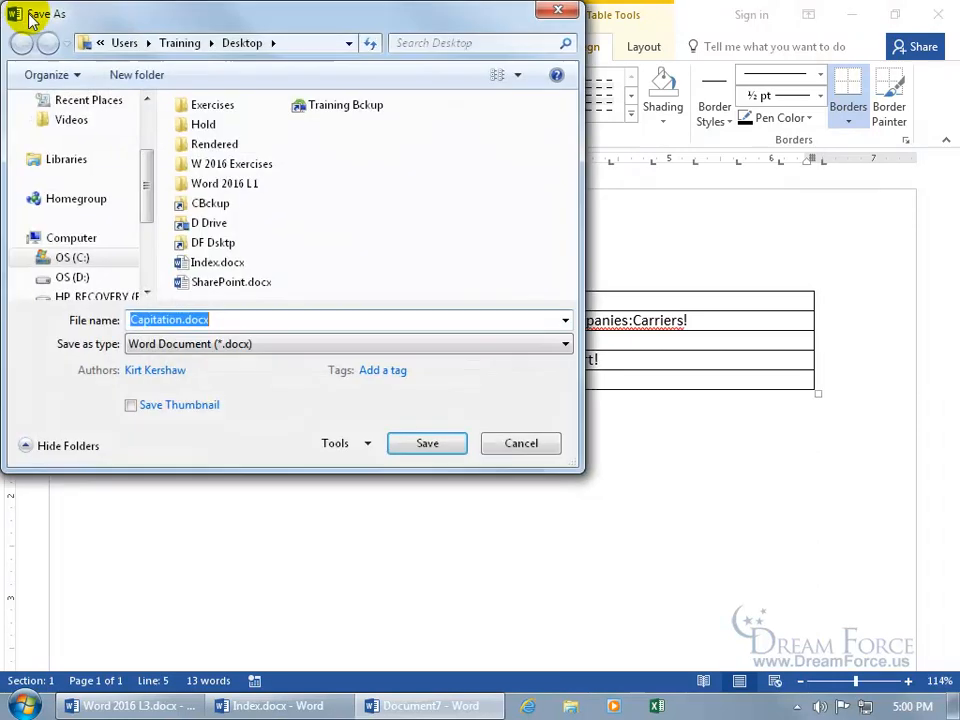
pyautogui.click(227, 320)
pyautogui.doubleClick(229, 320)
pyautogui.press('BackSpace')
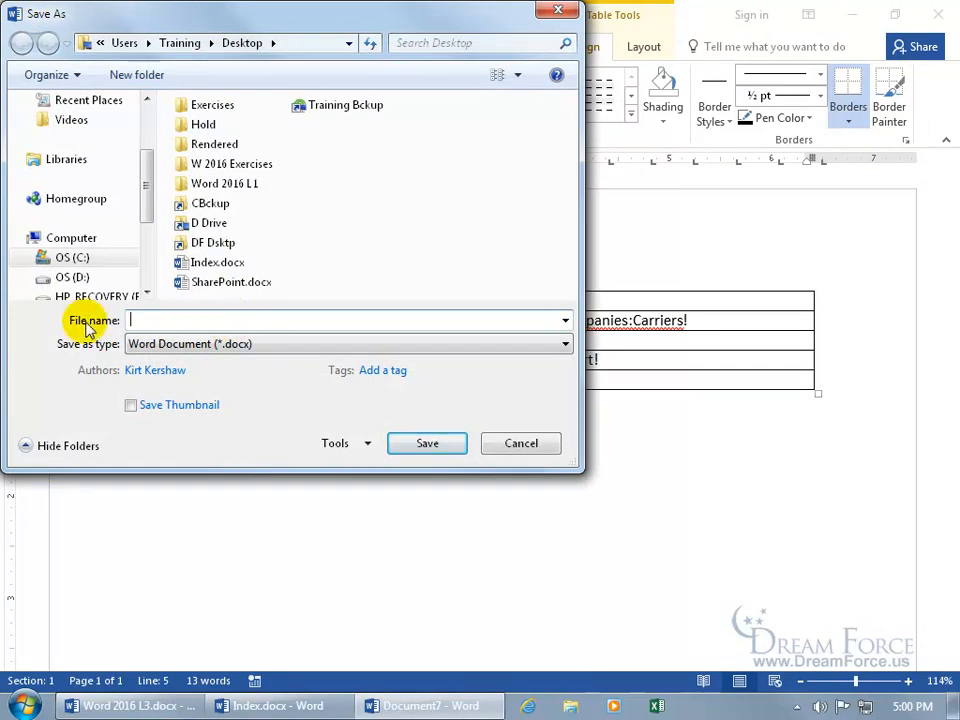
pyautogui.write('My Spiffy Happy Go Lucky Concordance File')
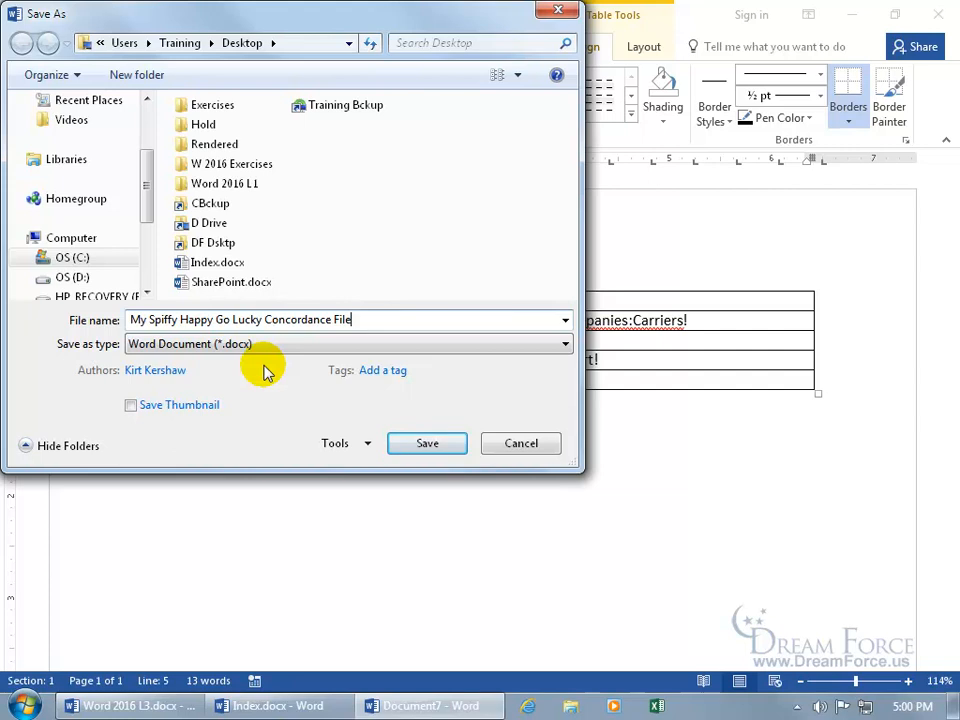
pyautogui.click(429, 444)
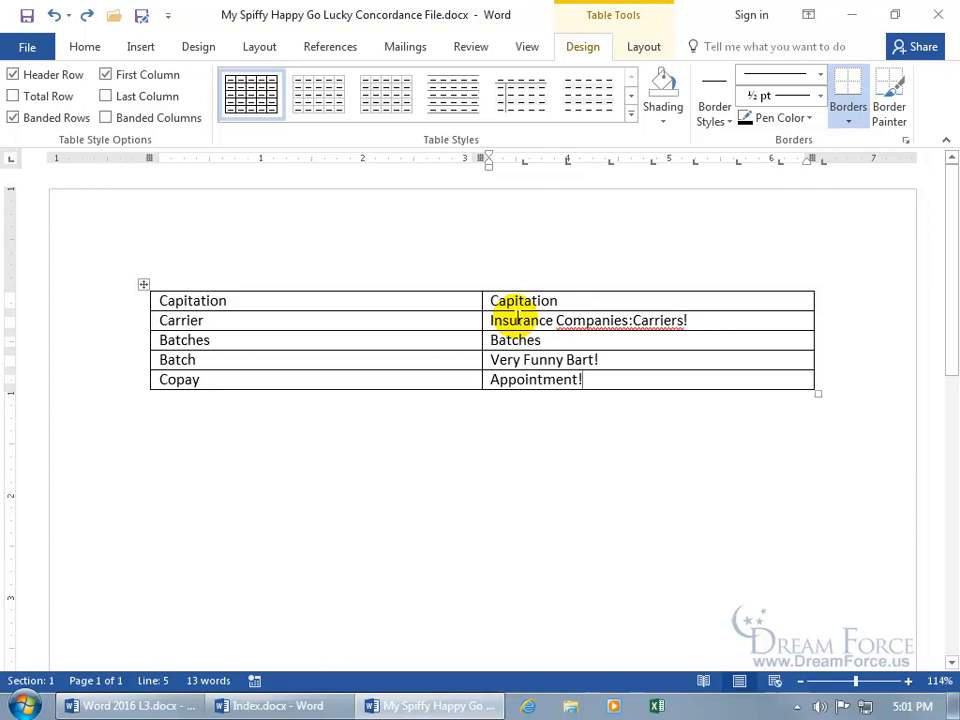
pyautogui.click(938, 16)
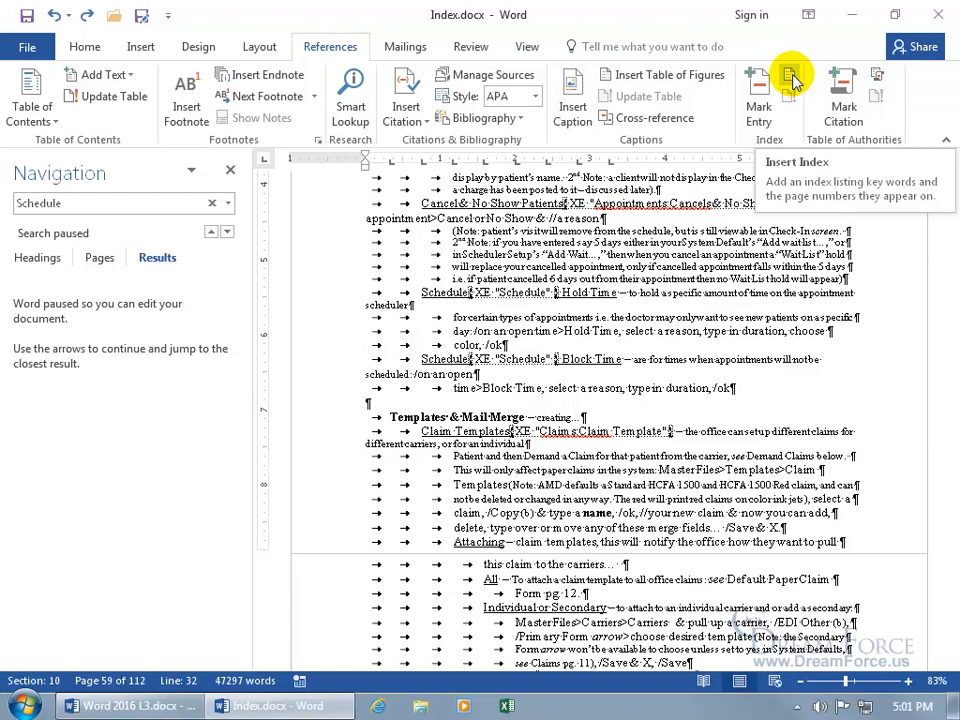
# AutoMark the index entries in Index.docx using My Spiffy Happy Go Lucky Concordance File.docx.
pyautogui.click(792, 80)
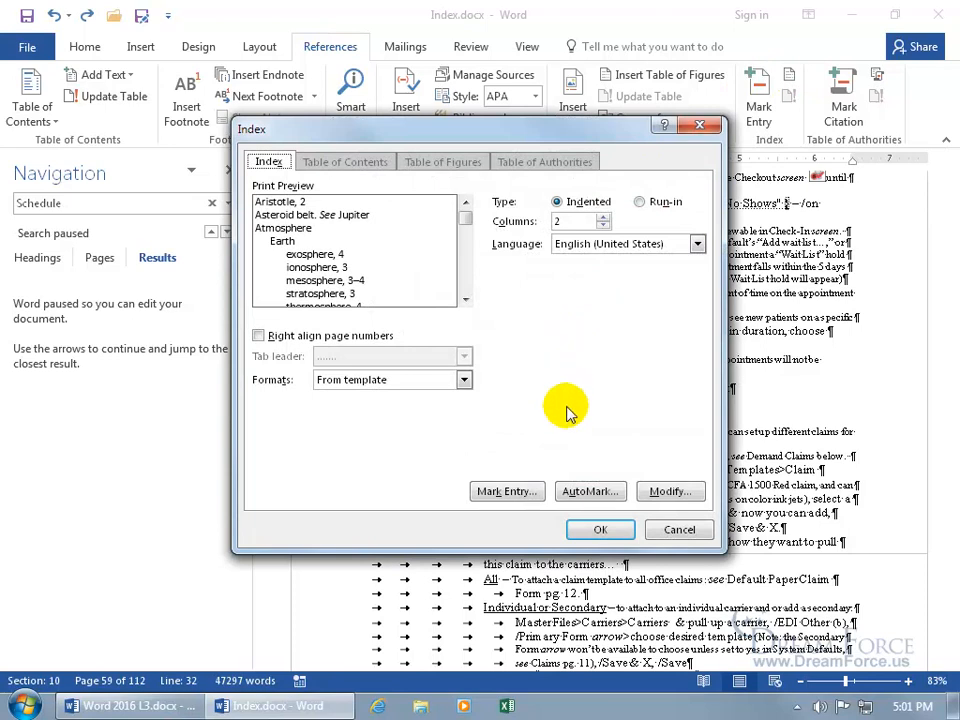
pyautogui.click(580, 500)
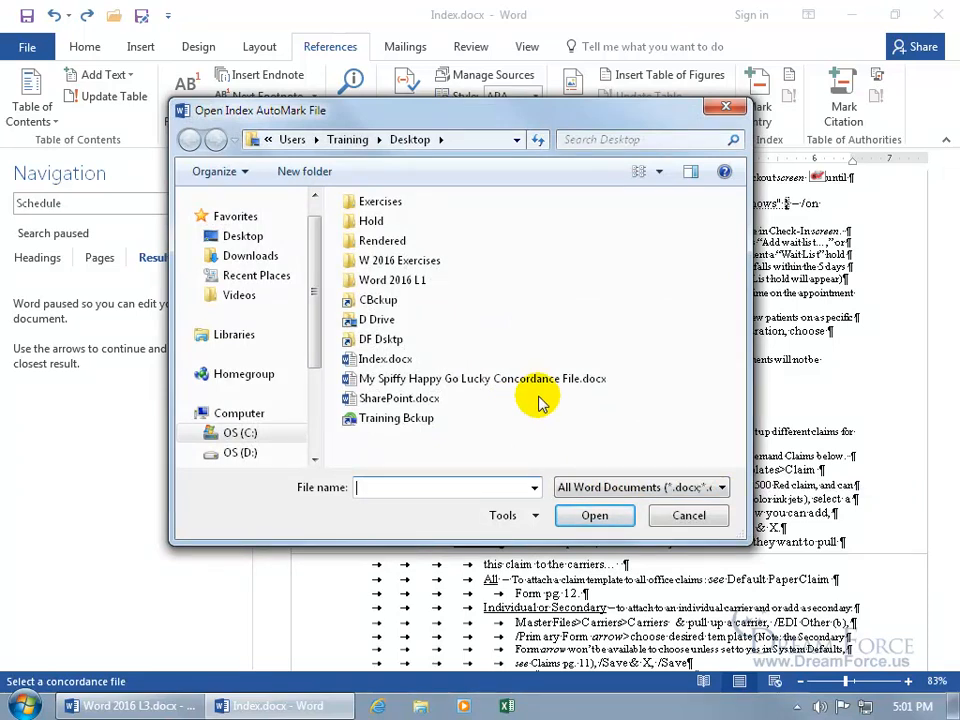
pyautogui.doubleClick(486, 380)
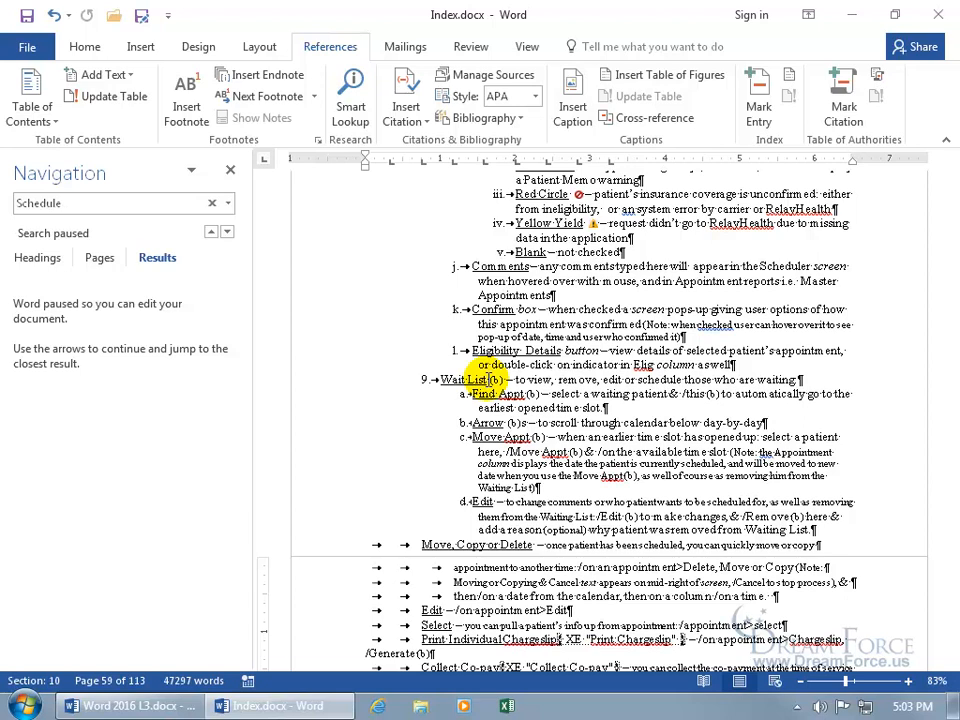
# Examine the automatically marked entries around the Check Out a Patient heading and hide the navigation pane.
pyautogui.scroll(-3, 546, 401)
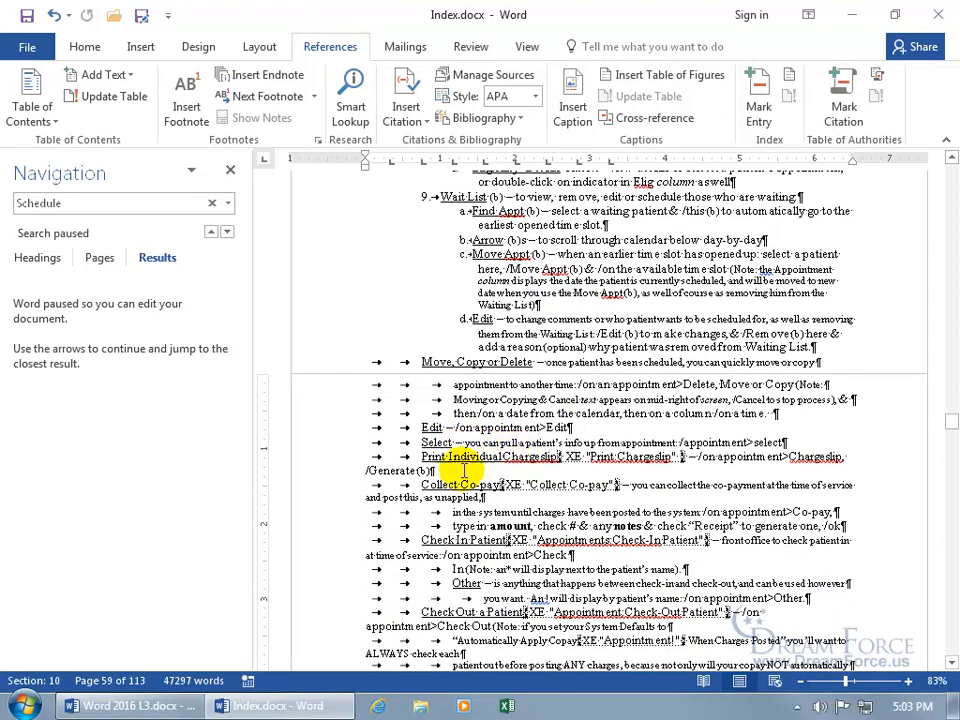
pyautogui.scroll(-2, 505, 447)
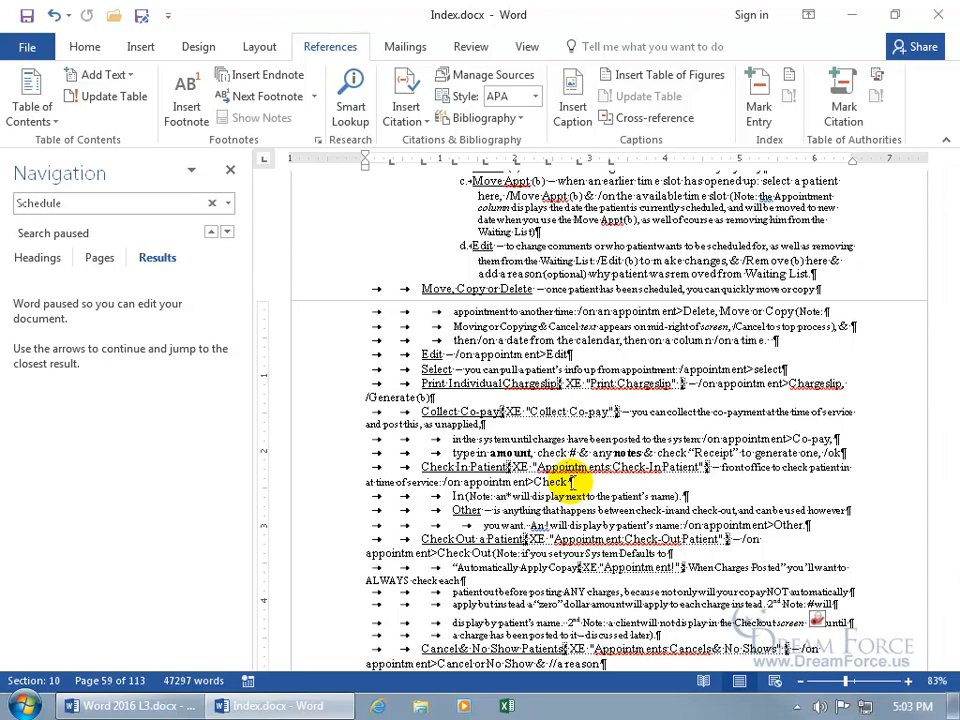
pyautogui.click(230, 169)
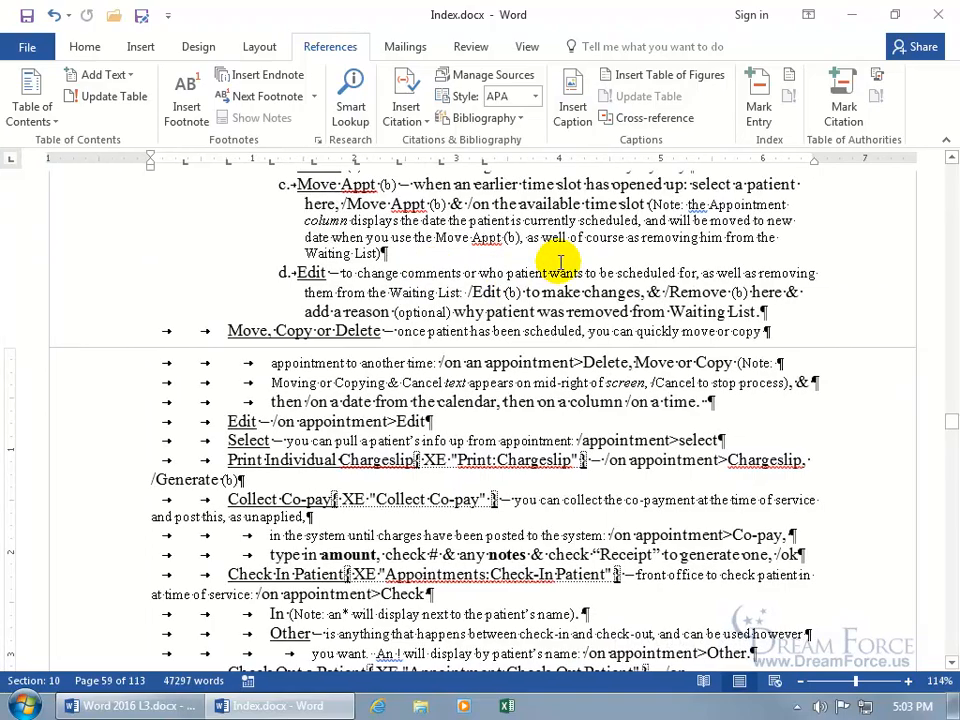
# Examine the index near the end of the document and the marked Carrier entry in the glossary's Payor ID row.
pyautogui.hotkey('ctrl', 'End')
pyautogui.scroll(20, 560, 258)
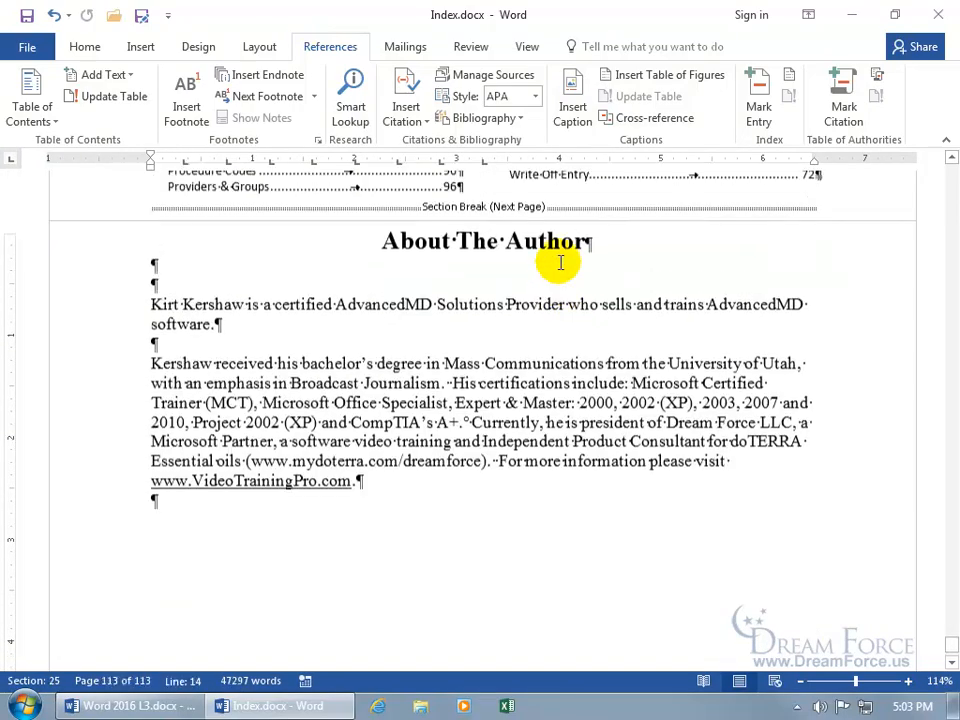
pyautogui.scroll(15, 560, 262)
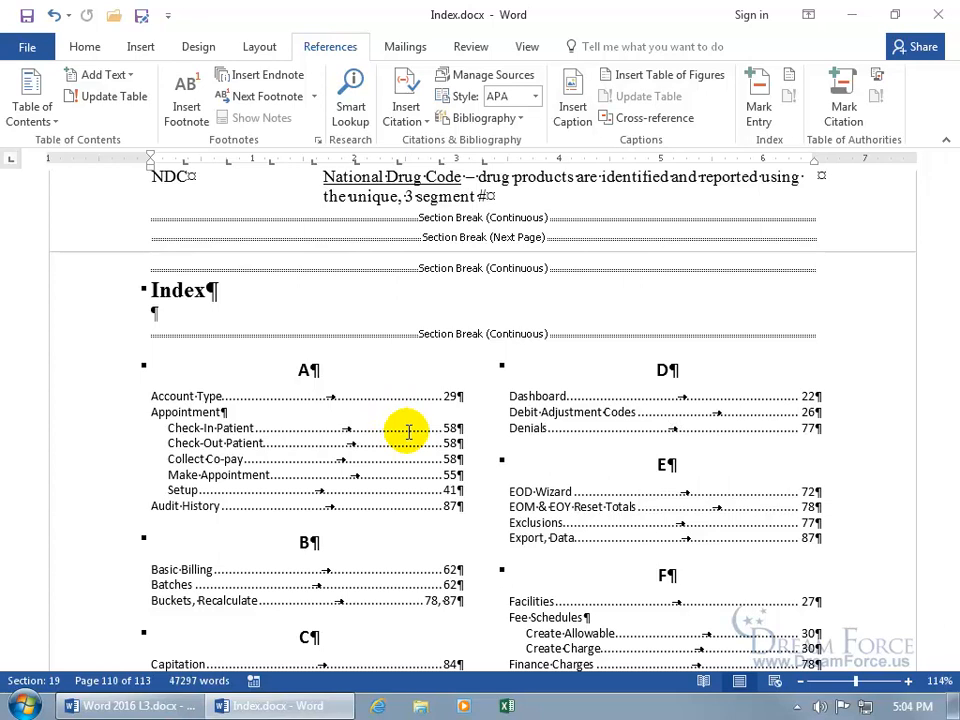
pyautogui.rightClick(409, 433)
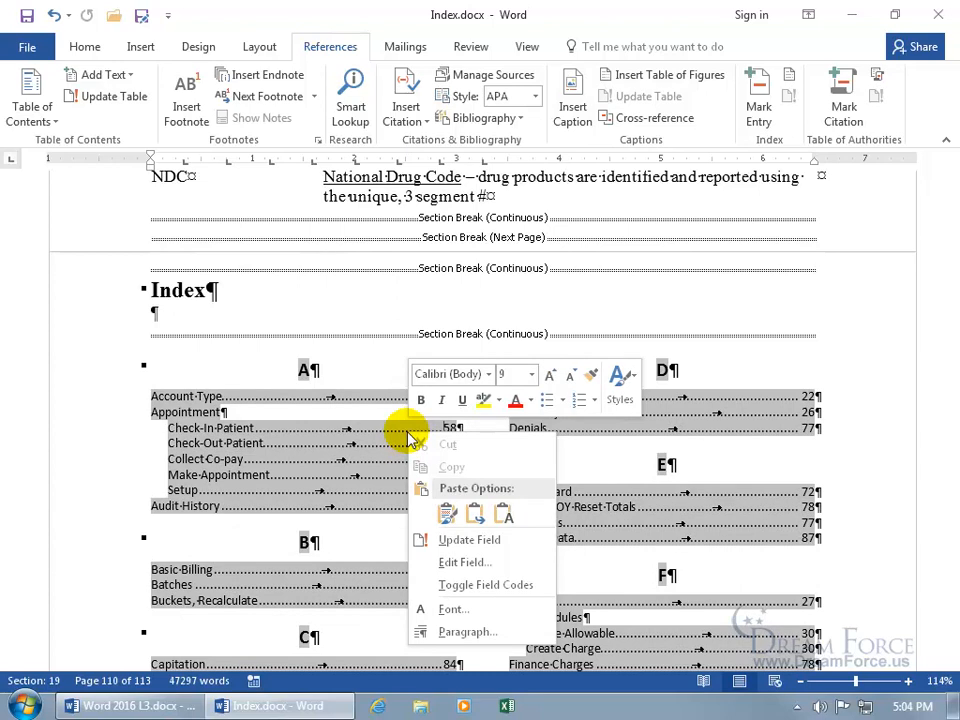
pyautogui.click(311, 369)
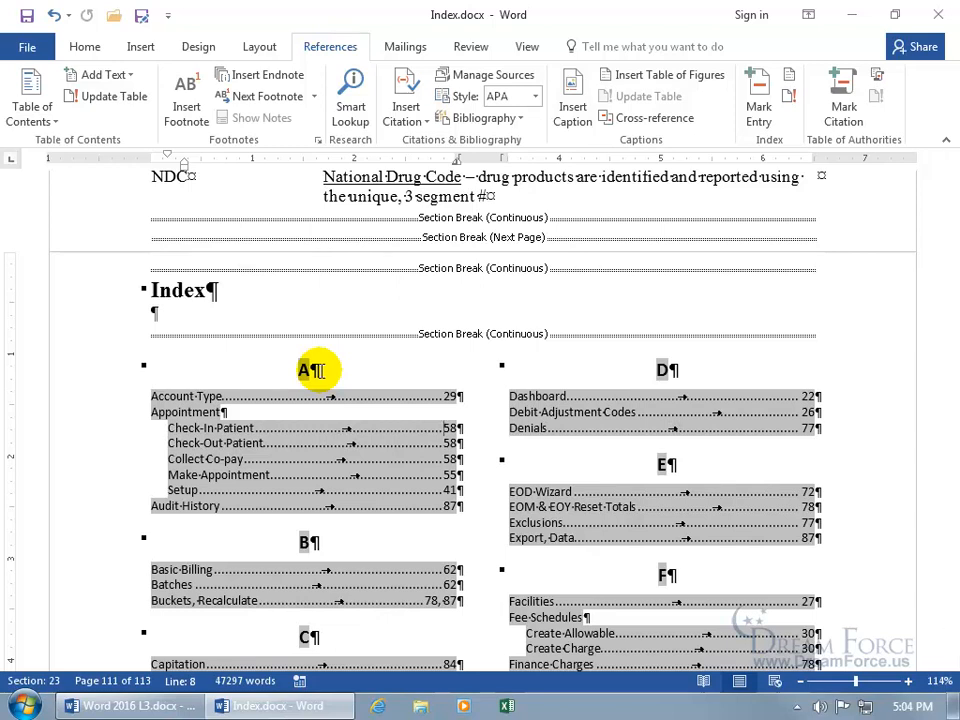
pyautogui.scroll(5, 315, 370)
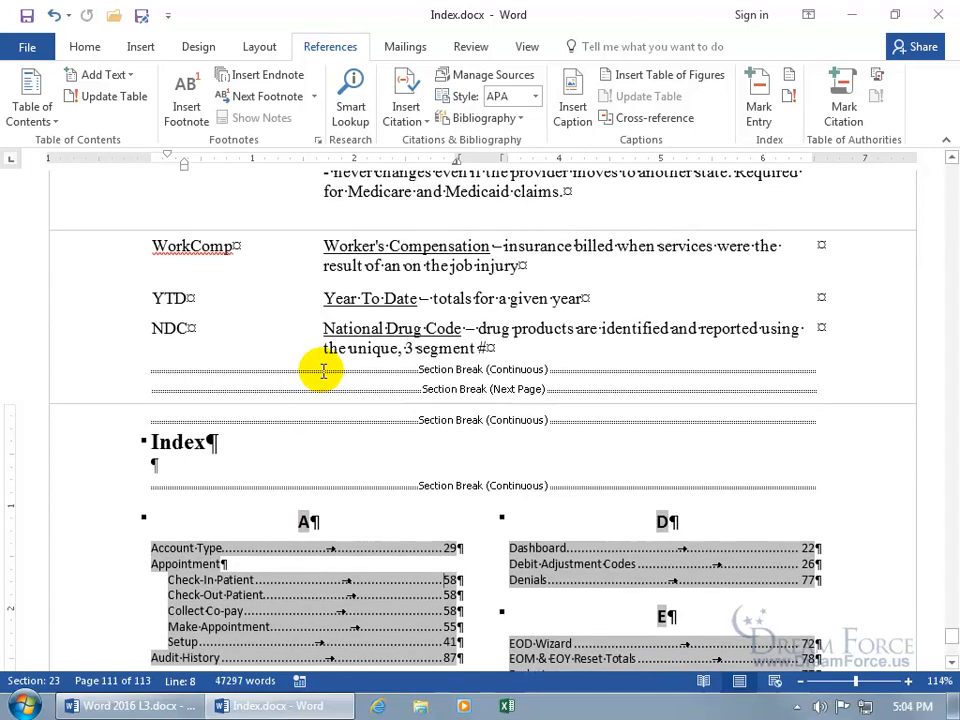
pyautogui.scroll(9, 410, 366)
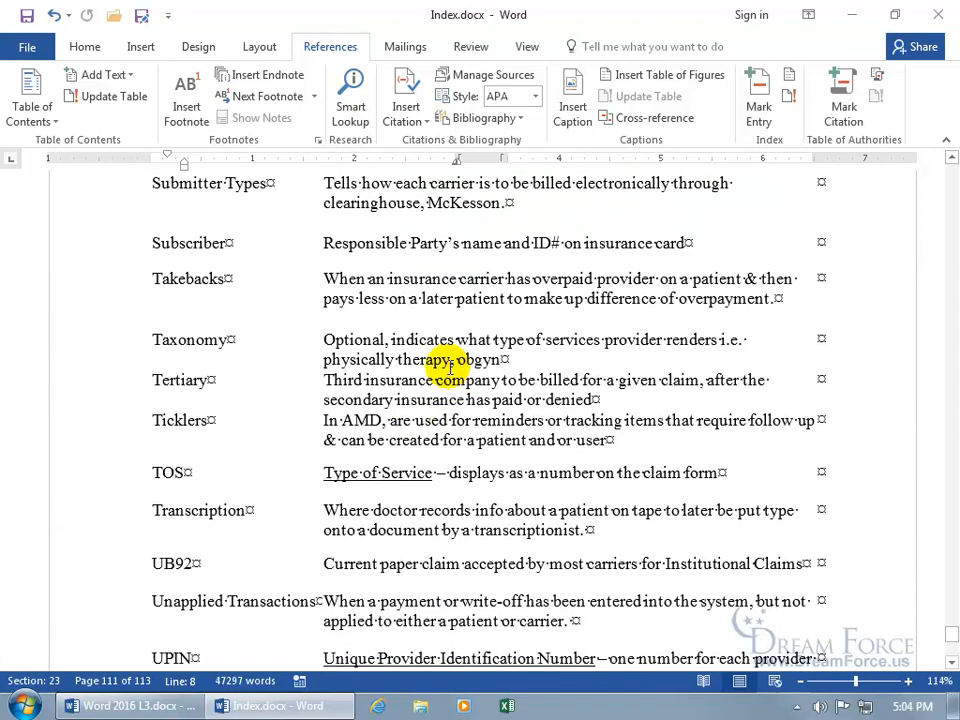
pyautogui.scroll(20, 449, 367)
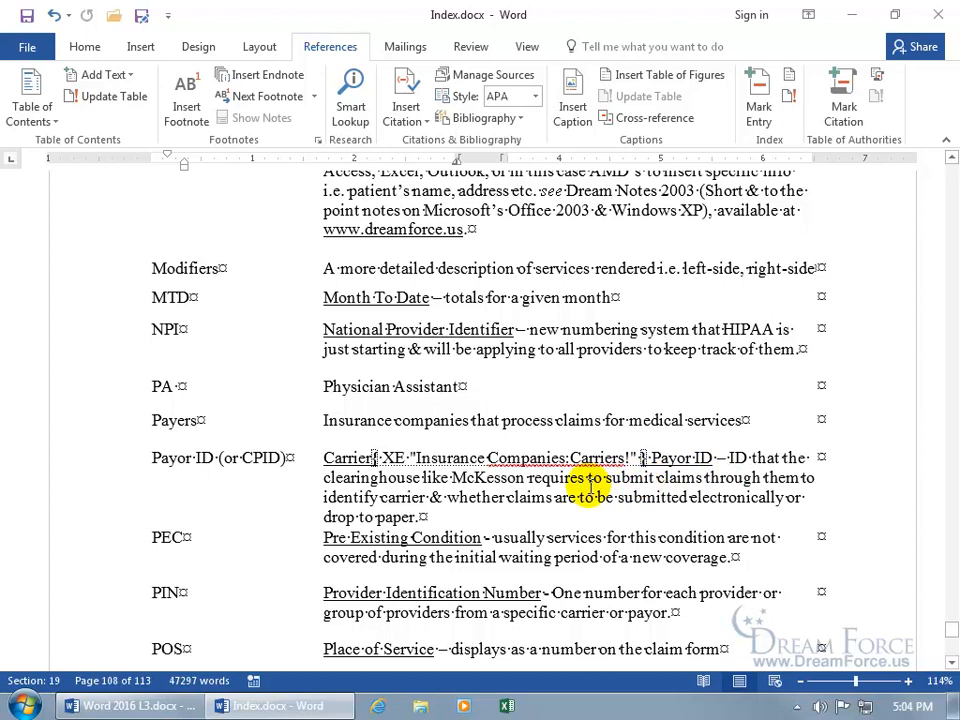
pyautogui.scroll(-4, 590, 487)
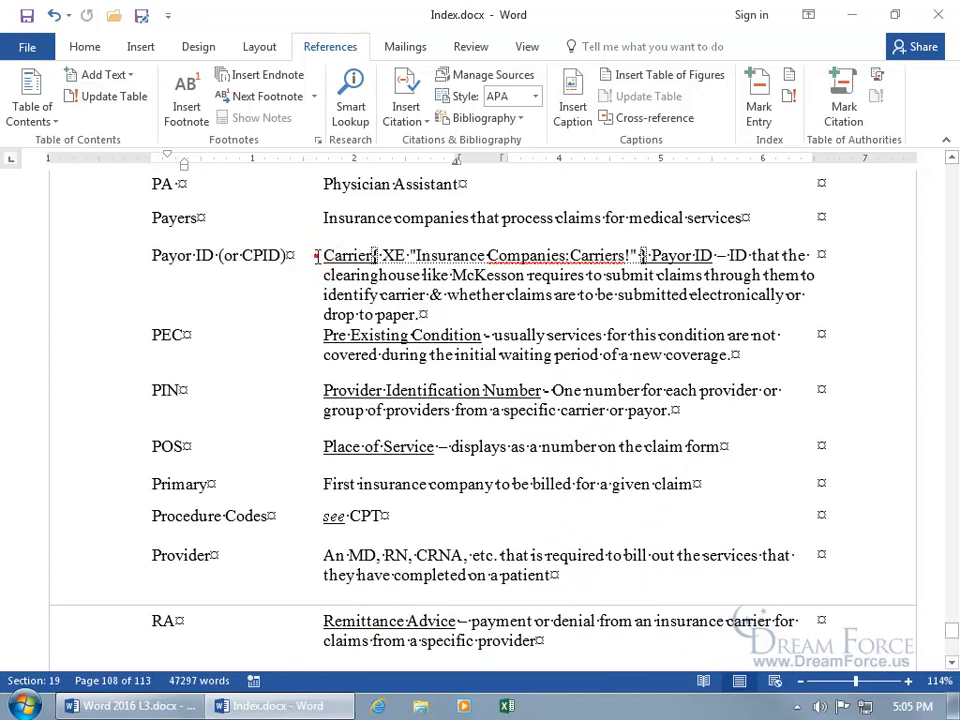
pyautogui.click(302, 254)
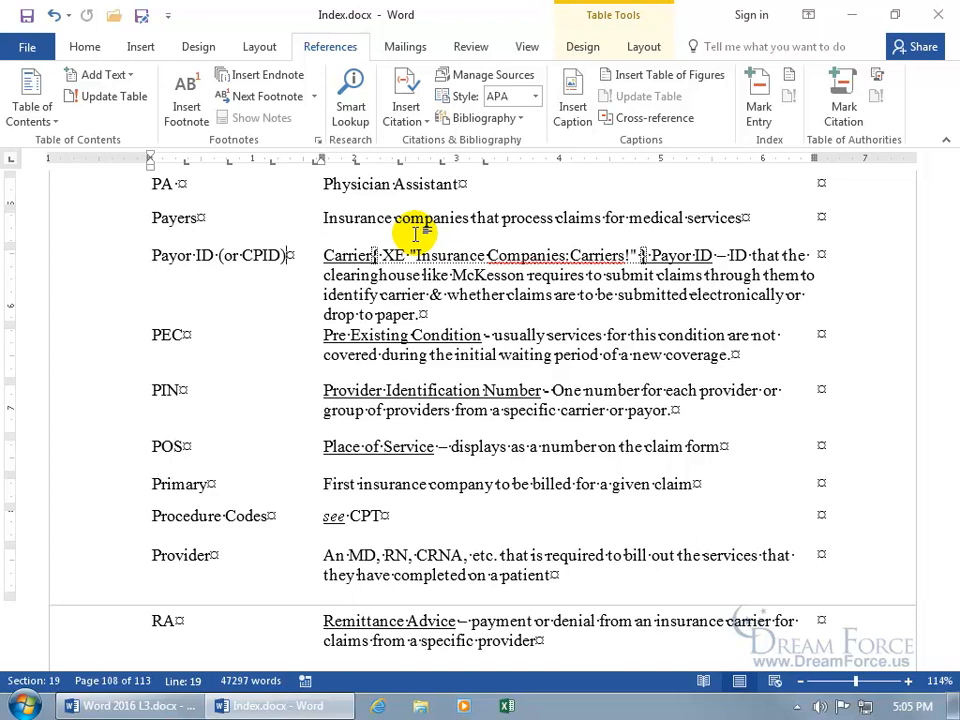
pyautogui.scroll(-8, 426, 251)
pyautogui.scroll(-15, 428, 260)
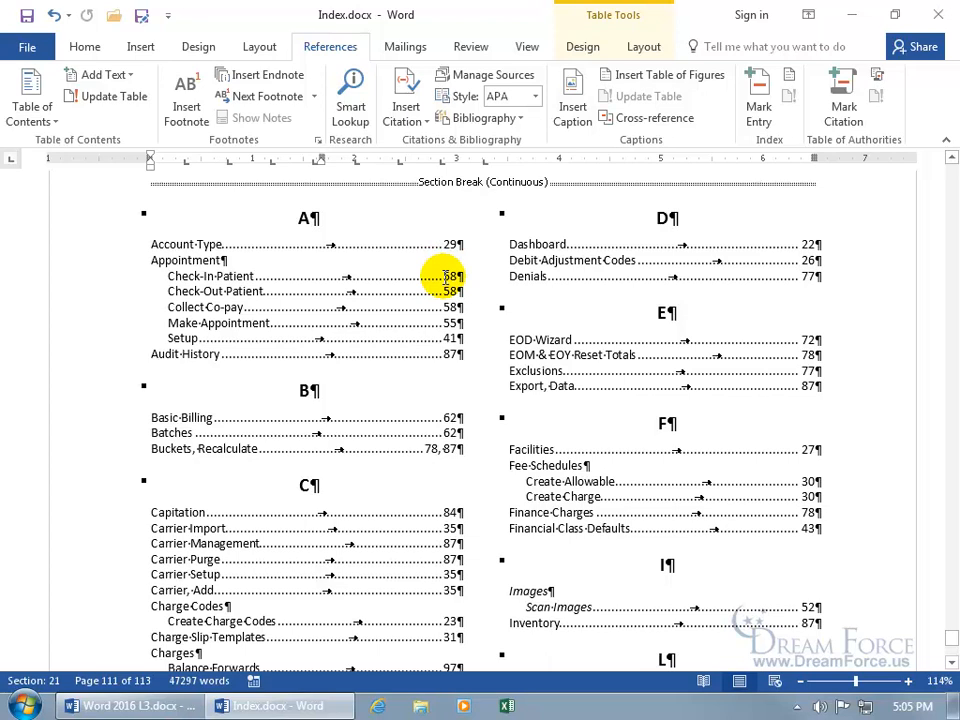
# Hide the formatting marks and update the index field to include the newly marked entries.
pyautogui.click(85, 47)
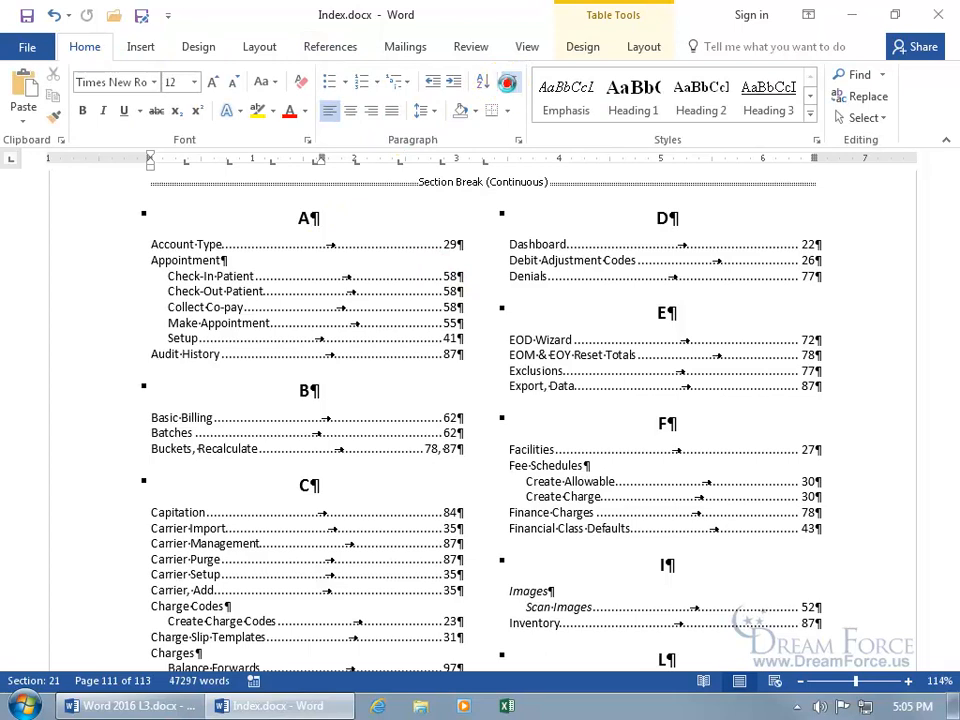
pyautogui.click(508, 84)
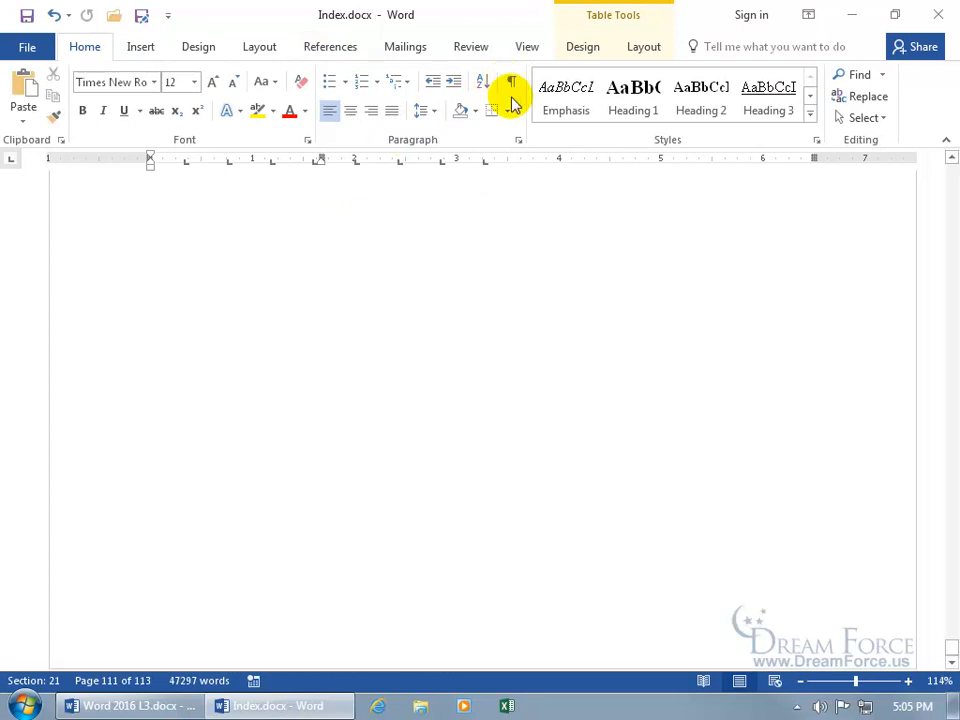
pyautogui.scroll(20, 564, 260)
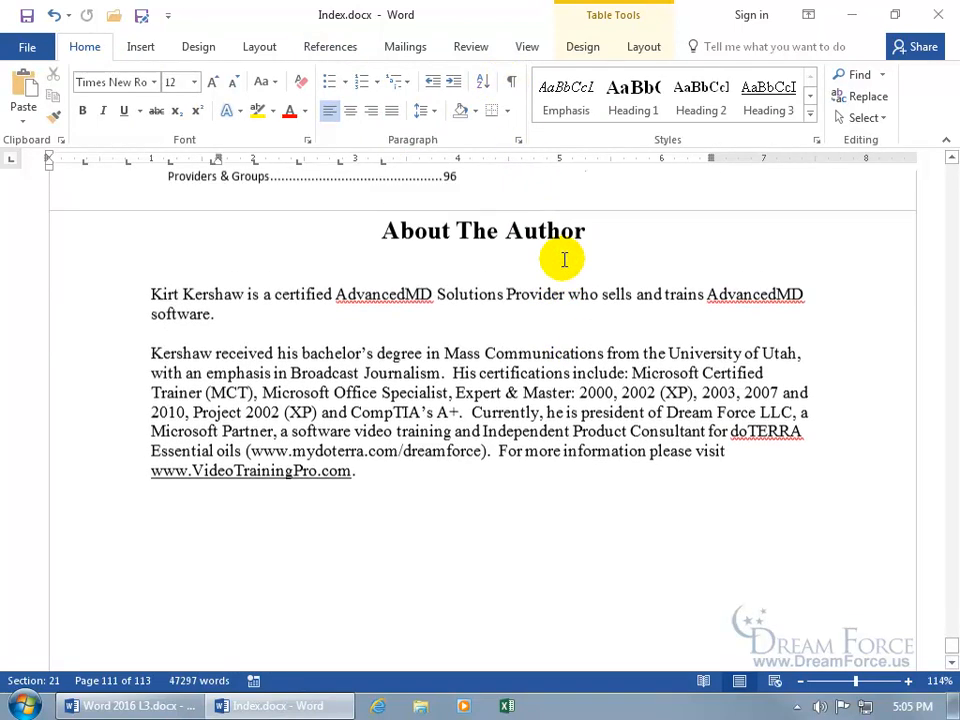
pyautogui.scroll(15, 564, 260)
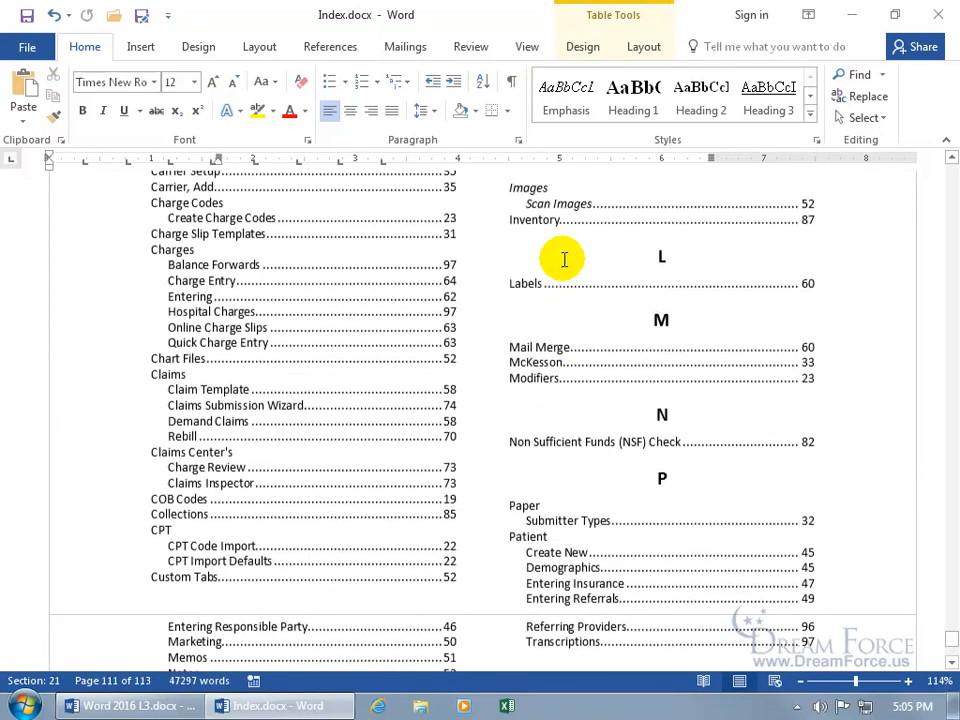
pyautogui.scroll(1, 564, 260)
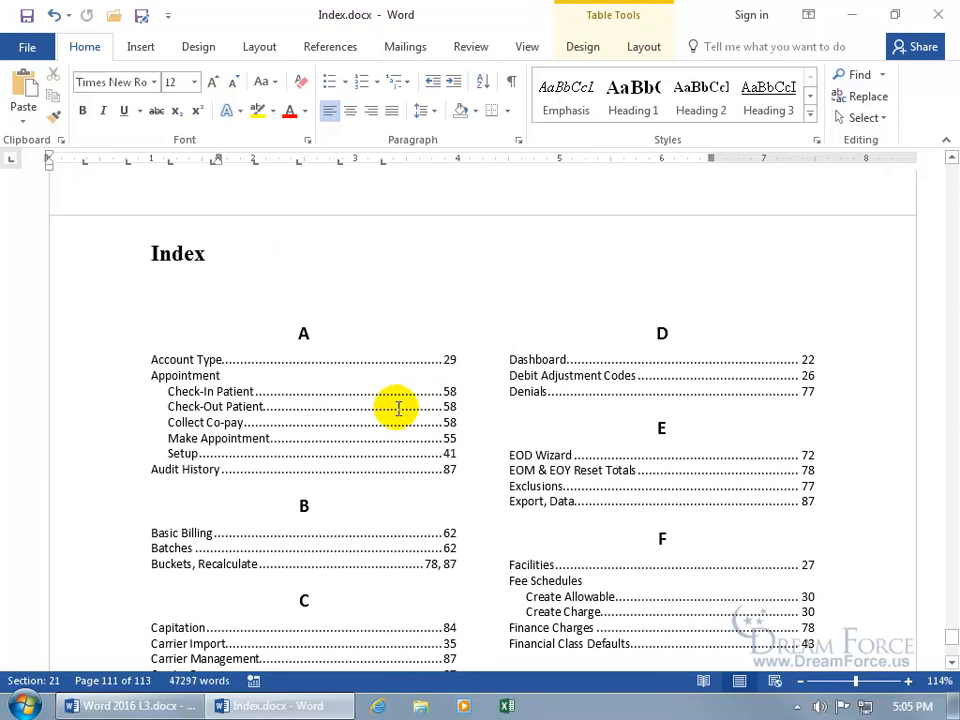
pyautogui.rightClick(397, 407)
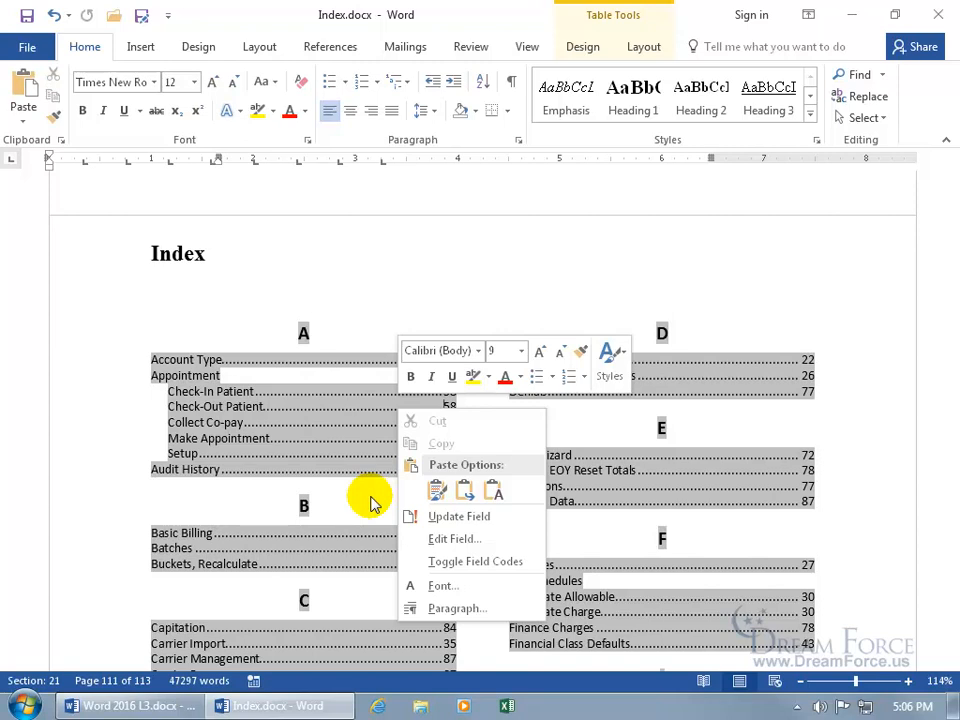
pyautogui.click(449, 514)
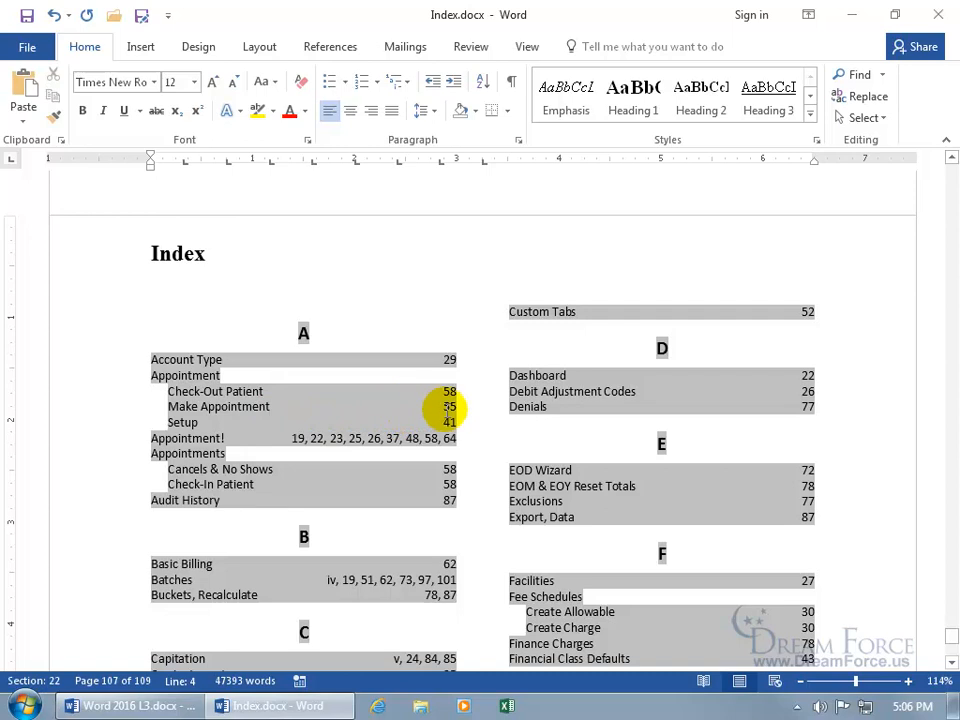
# Replace the index with one in the Classic format, using right-aligned page numbers and a dotted tab leader.
pyautogui.rightClick(305, 405)
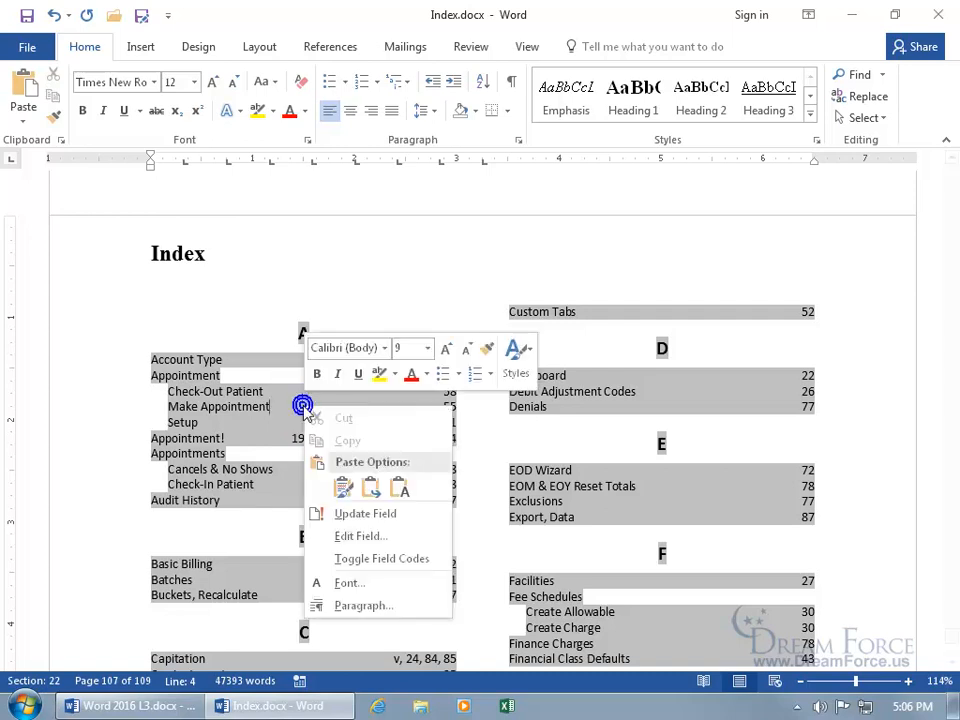
pyautogui.click(362, 535)
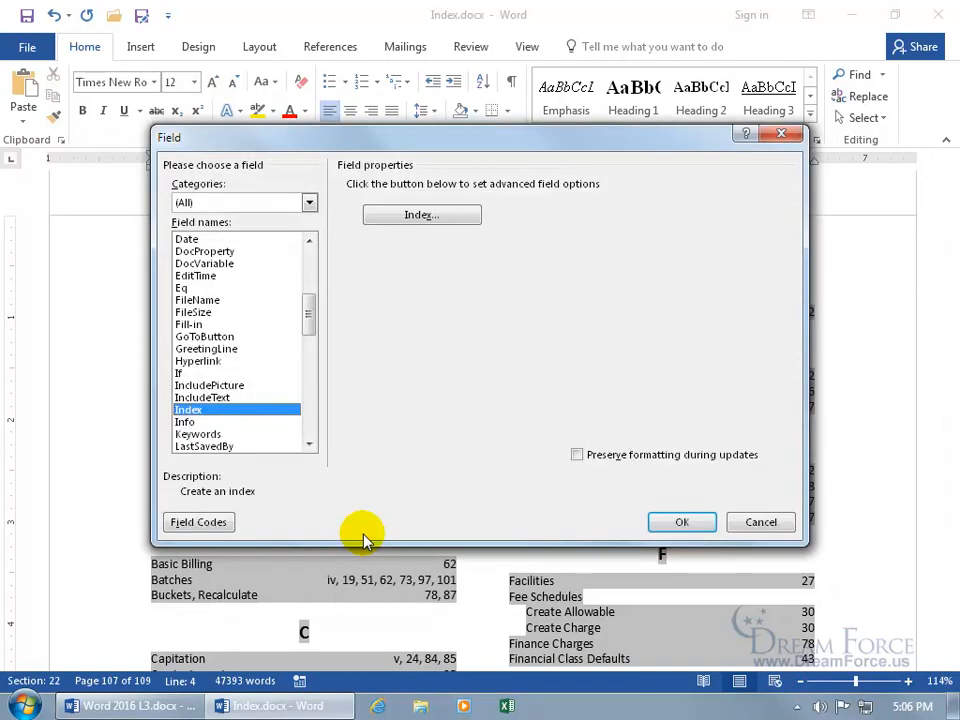
pyautogui.click(424, 218)
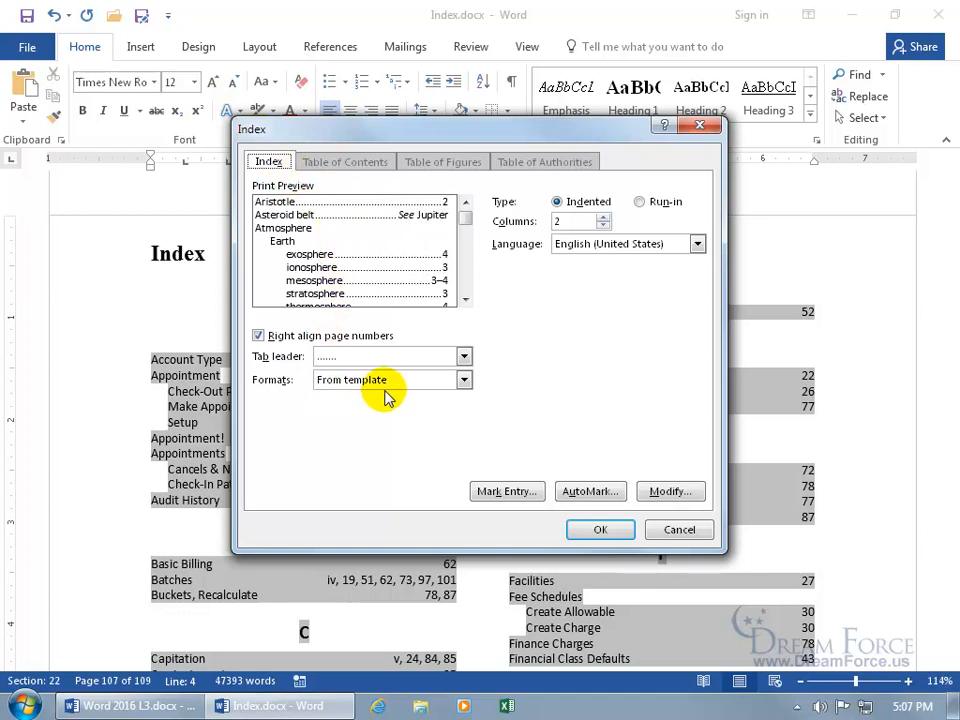
pyautogui.click(463, 380)
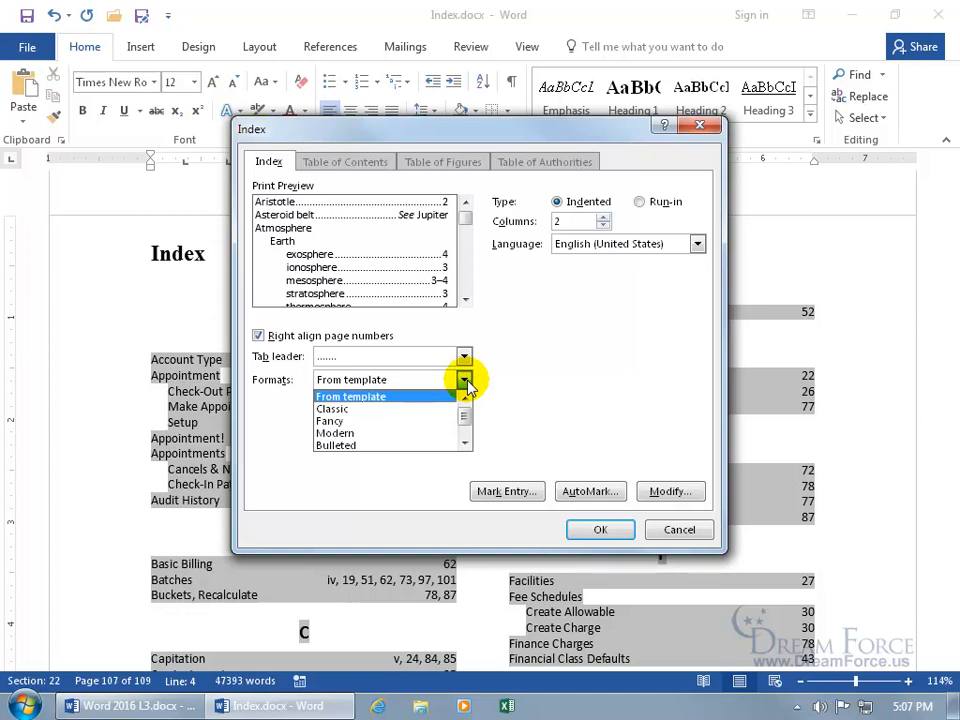
pyautogui.click(392, 417)
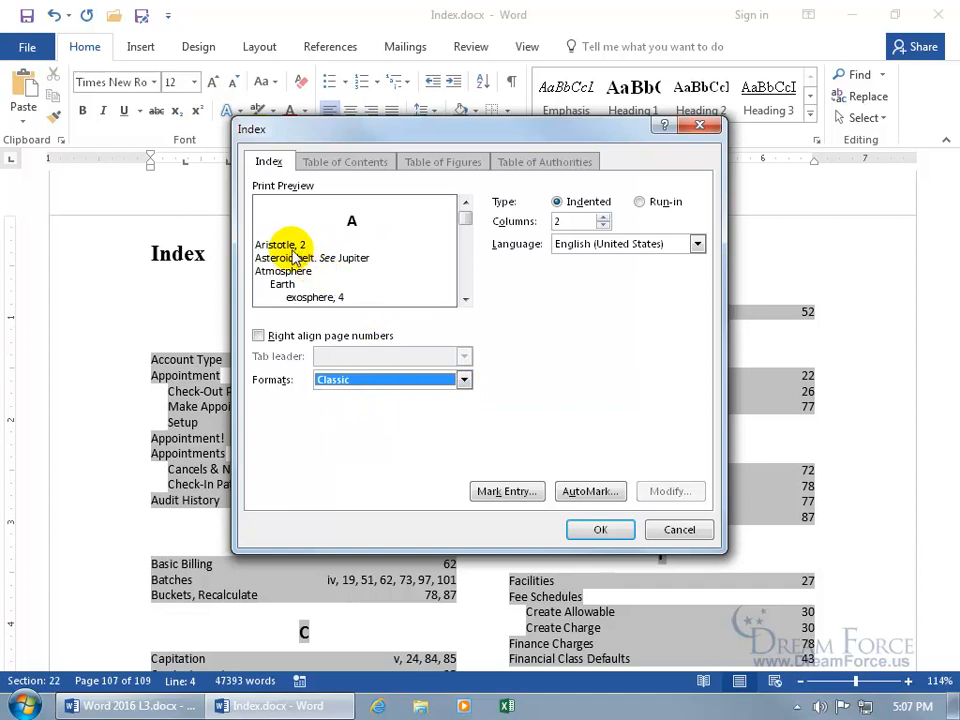
pyautogui.click(259, 337)
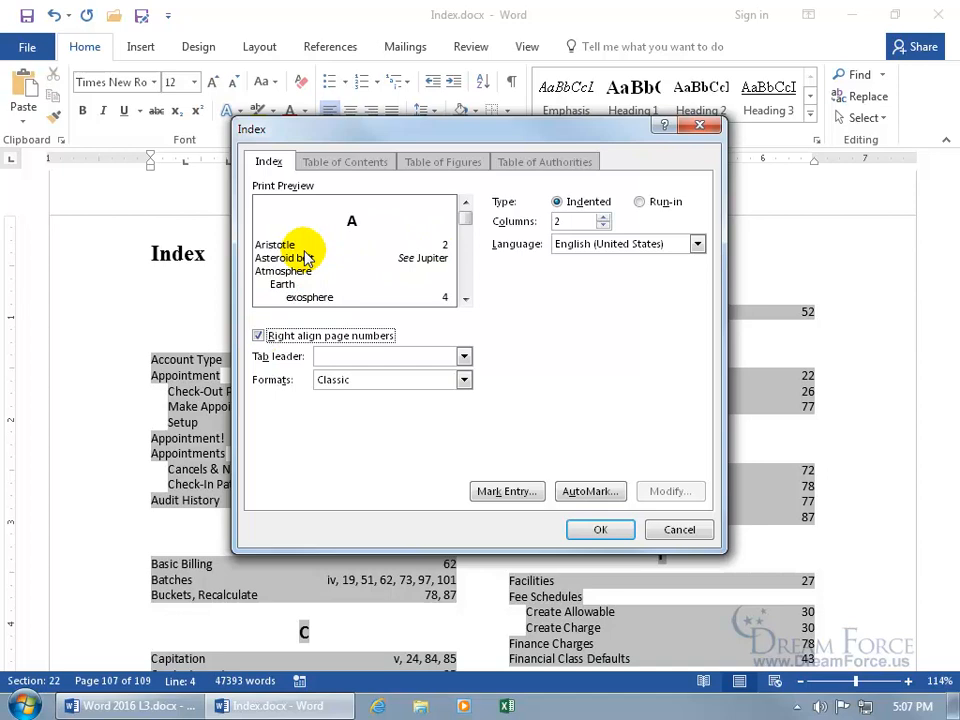
pyautogui.click(464, 357)
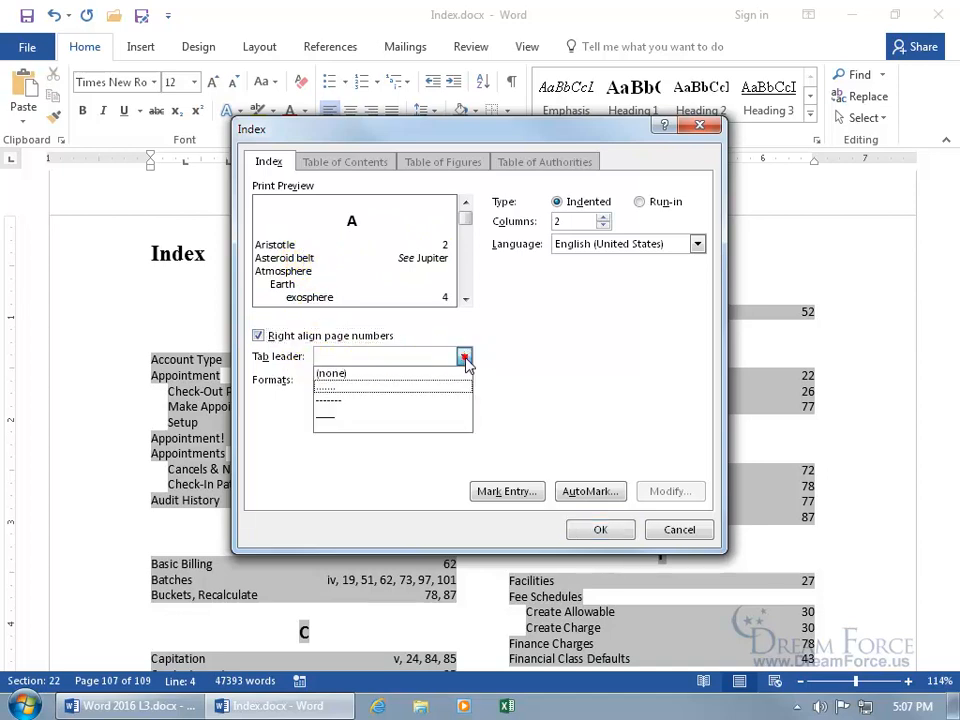
pyautogui.click(424, 388)
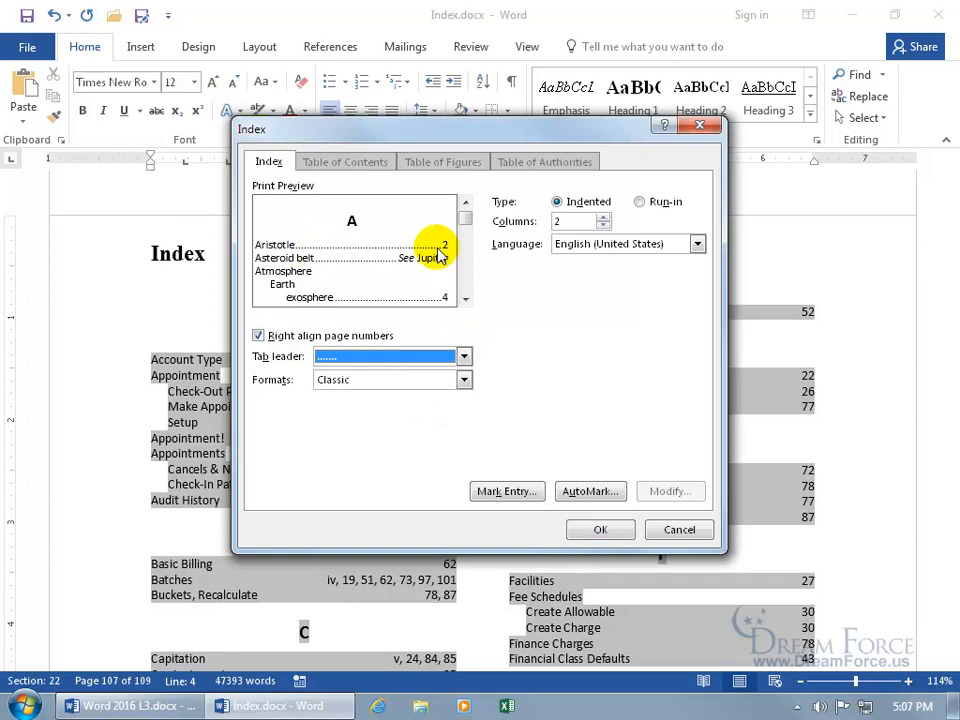
pyautogui.click(616, 537)
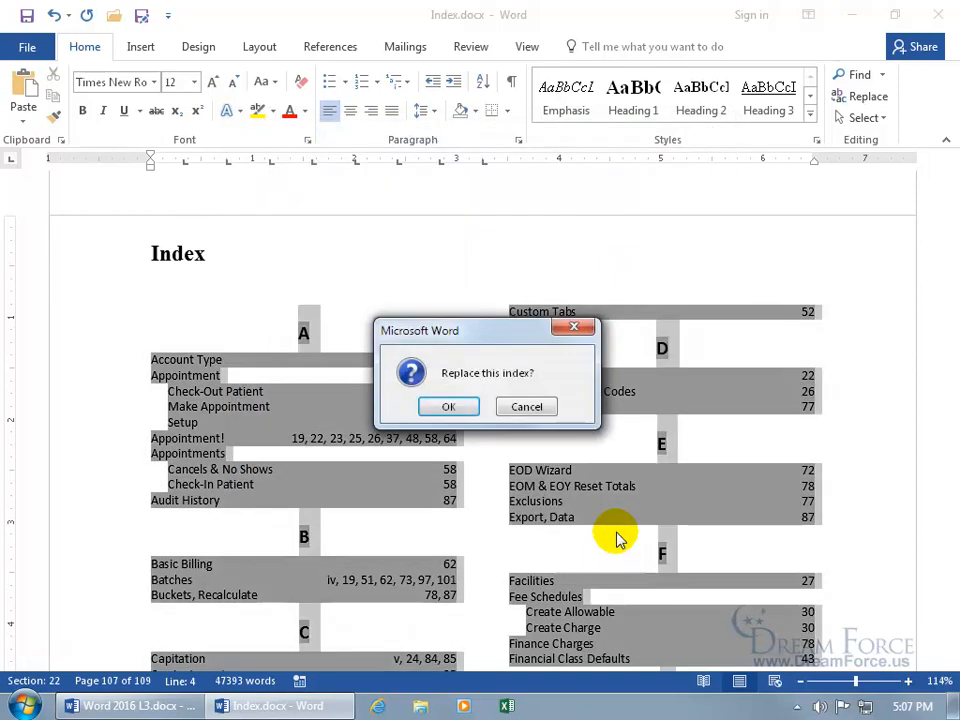
pyautogui.click(449, 410)
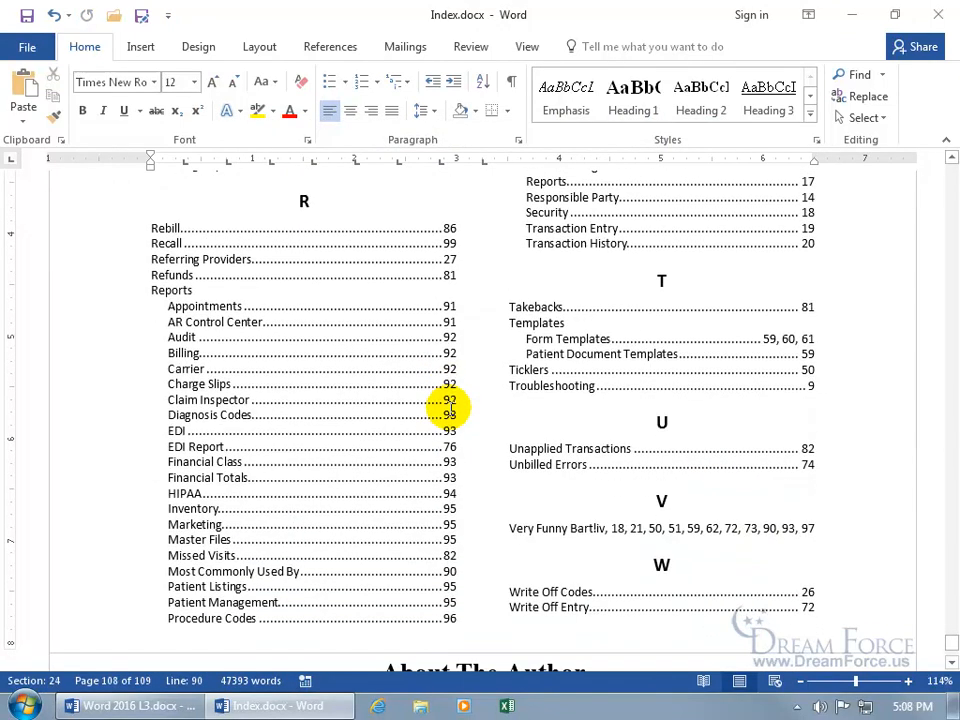
# Open My Spiffy Happy Go Lucky Concordance File.docx to review its table against the index and return to Index.docx.
pyautogui.scroll(15, 450, 408)
pyautogui.scroll(8, 450, 408)
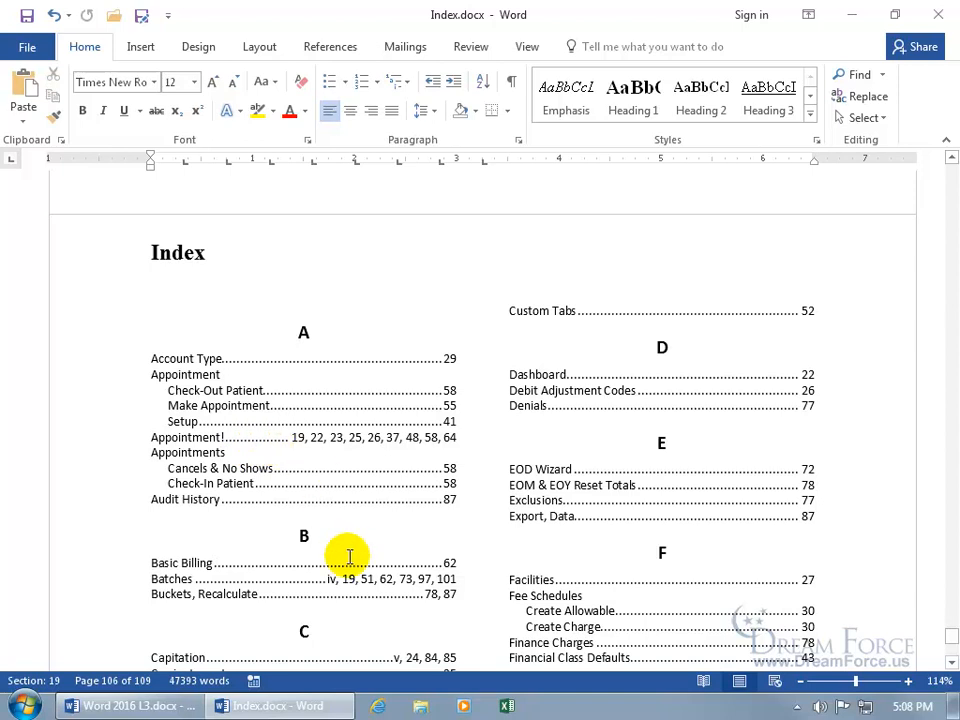
pyautogui.rightClick(321, 703)
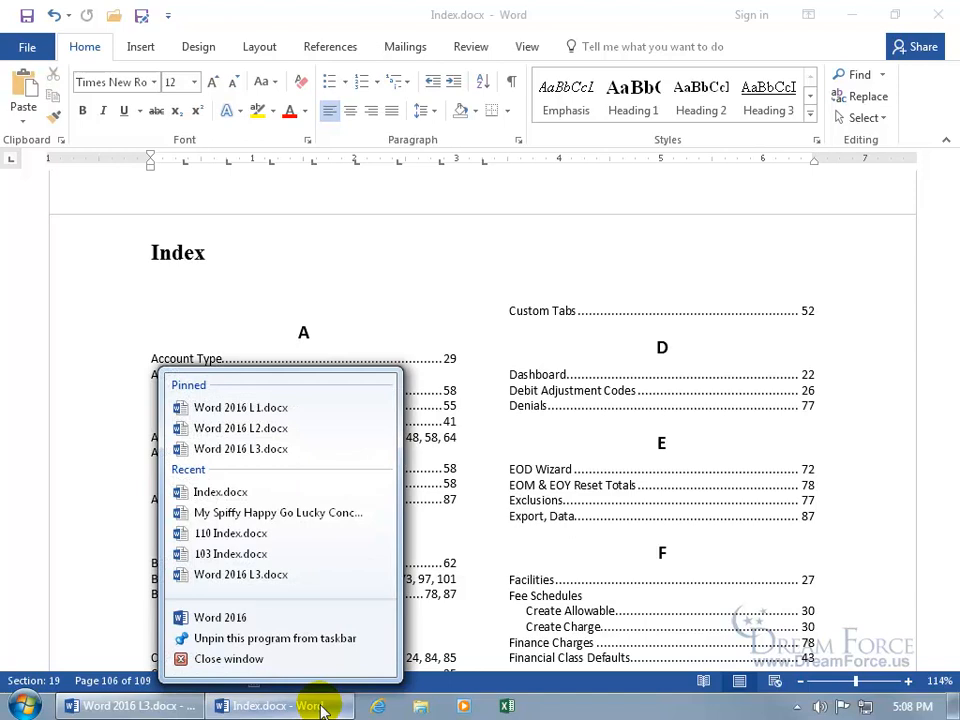
pyautogui.click(264, 514)
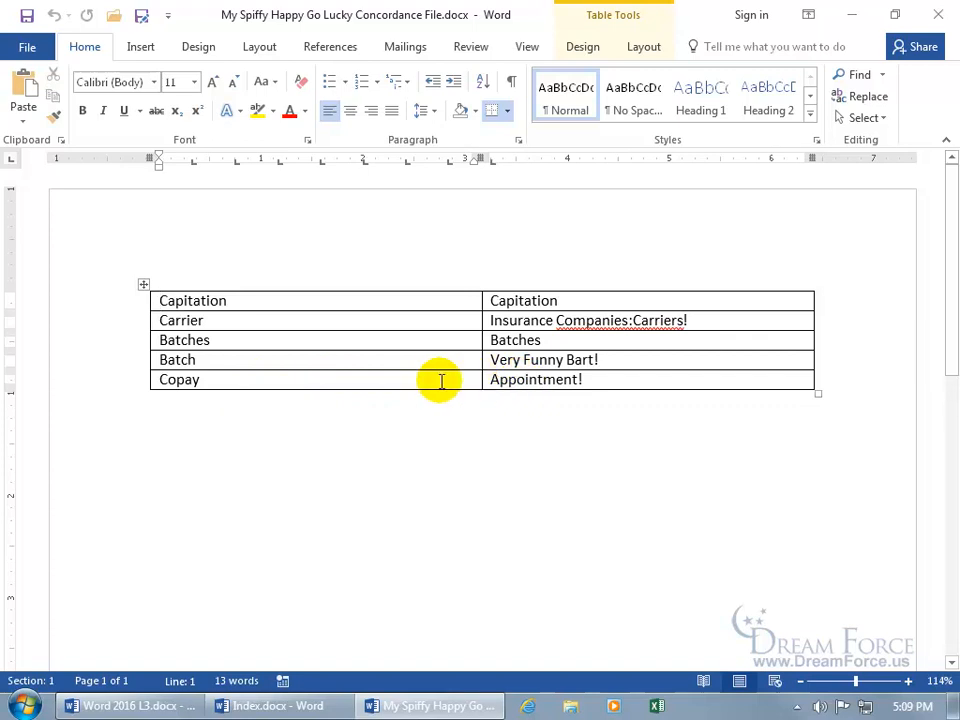
pyautogui.click(325, 705)
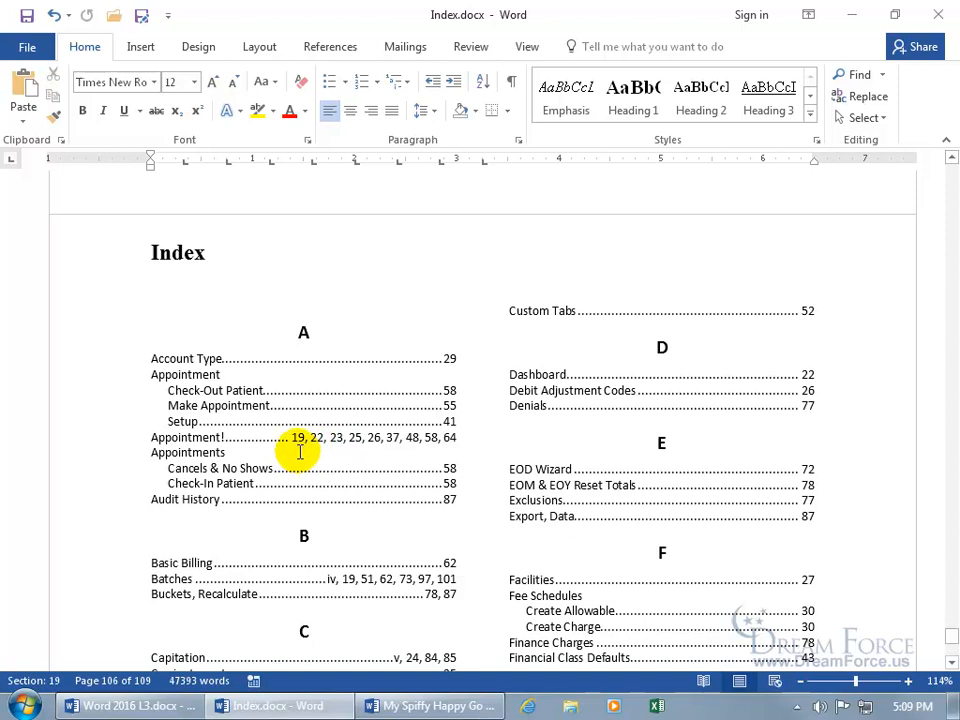
# Go to page 19 of Index.docx and search the document for "copay".
pyautogui.hotkey('ctrl', 'g')
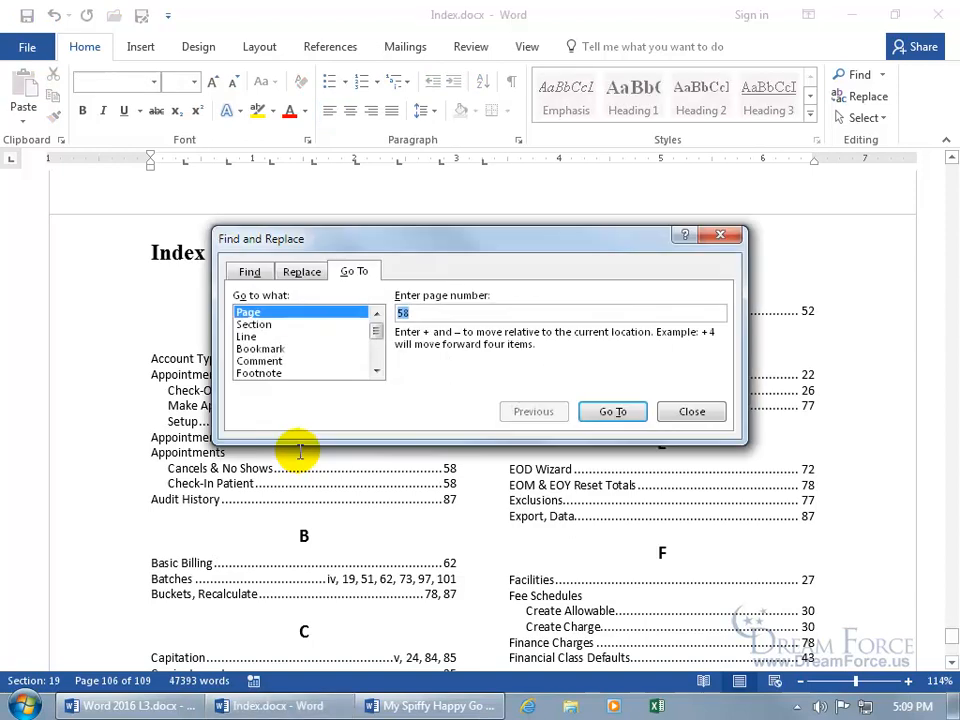
pyautogui.write('19')
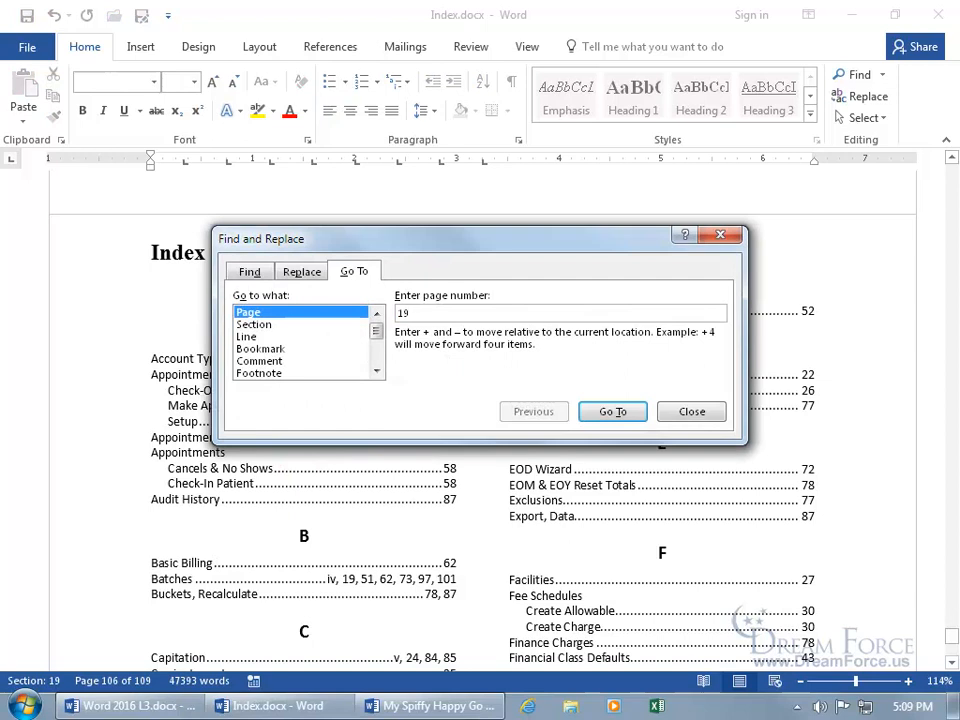
pyautogui.press('Return')
pyautogui.click(692, 411)
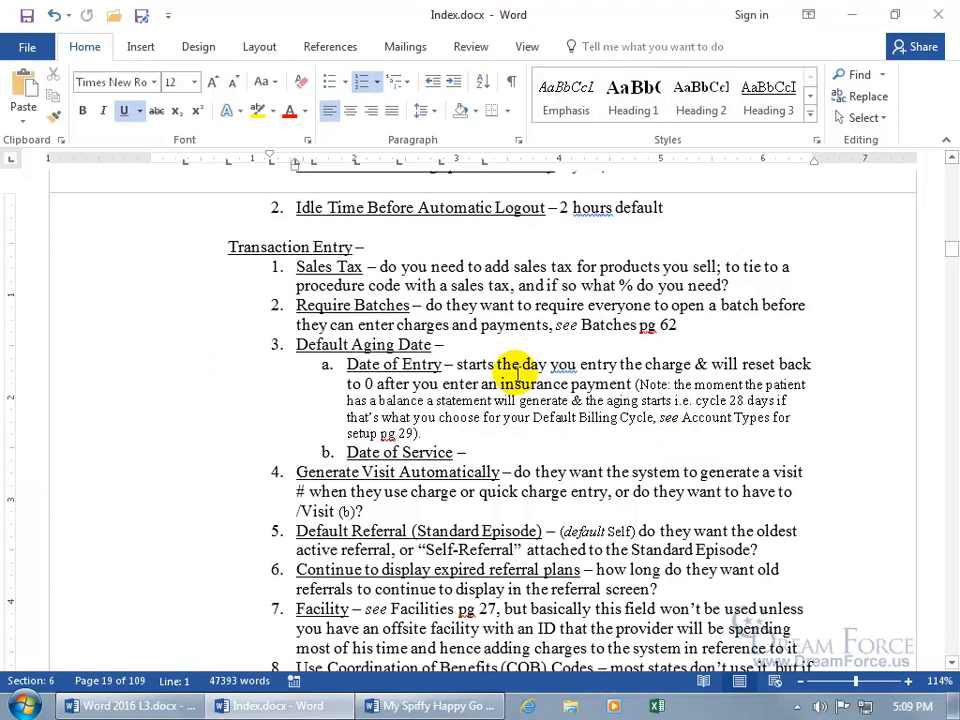
pyautogui.hotkey('ctrl', 'f')
pyautogui.press('Return')
pyautogui.write('copay')
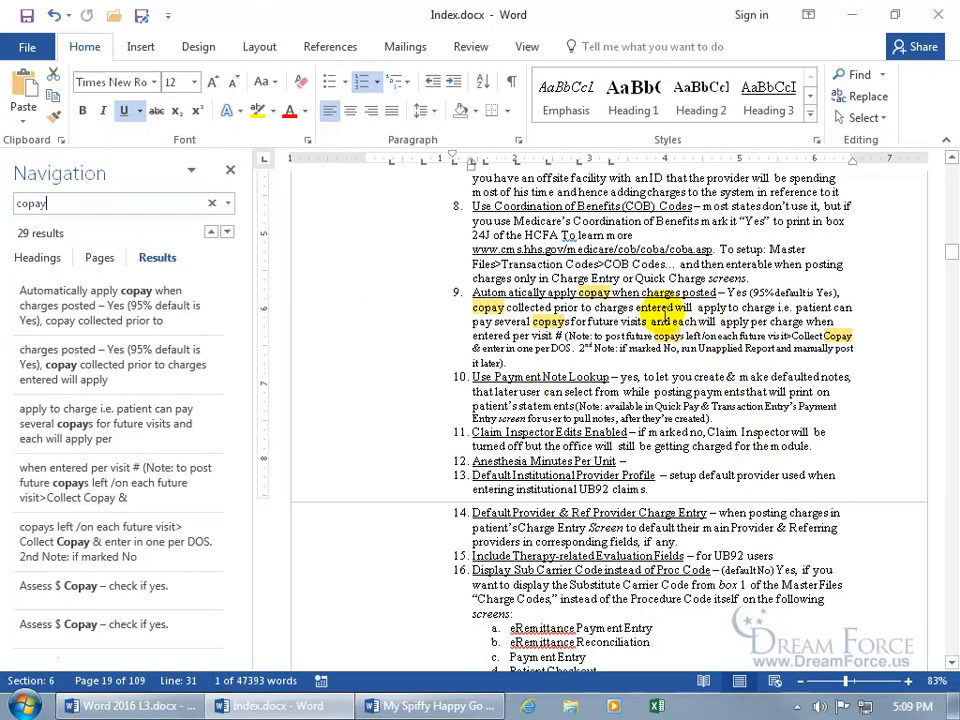
# Compare the Copay index tags in the text with the Copay row of the concordance file, showing formatting marks only for the check.
pyautogui.click(513, 88)
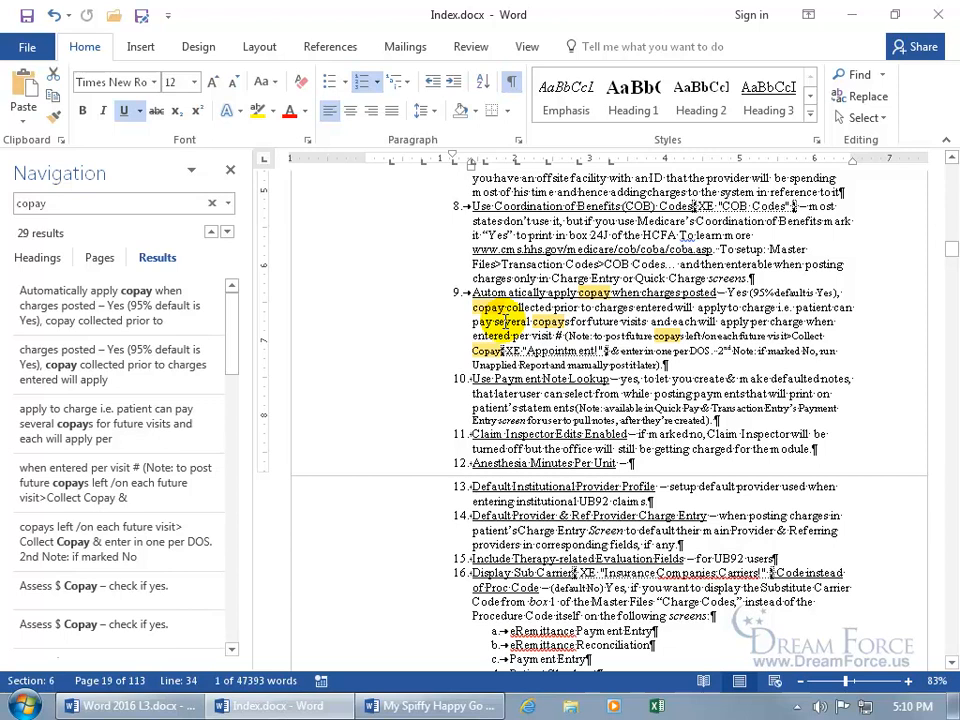
pyautogui.click(415, 703)
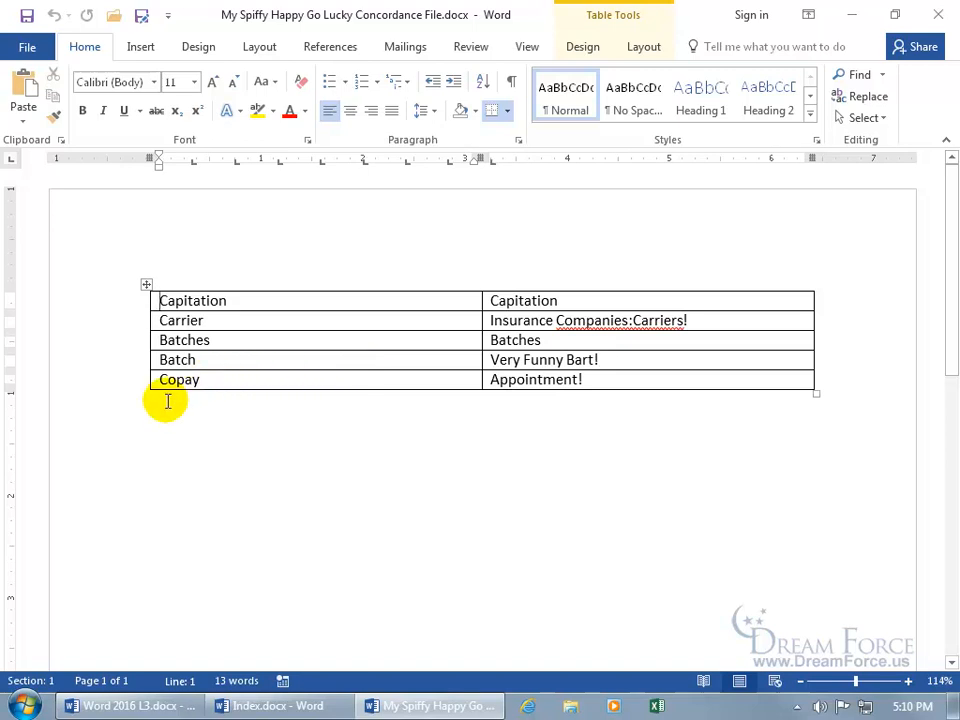
pyautogui.click(306, 706)
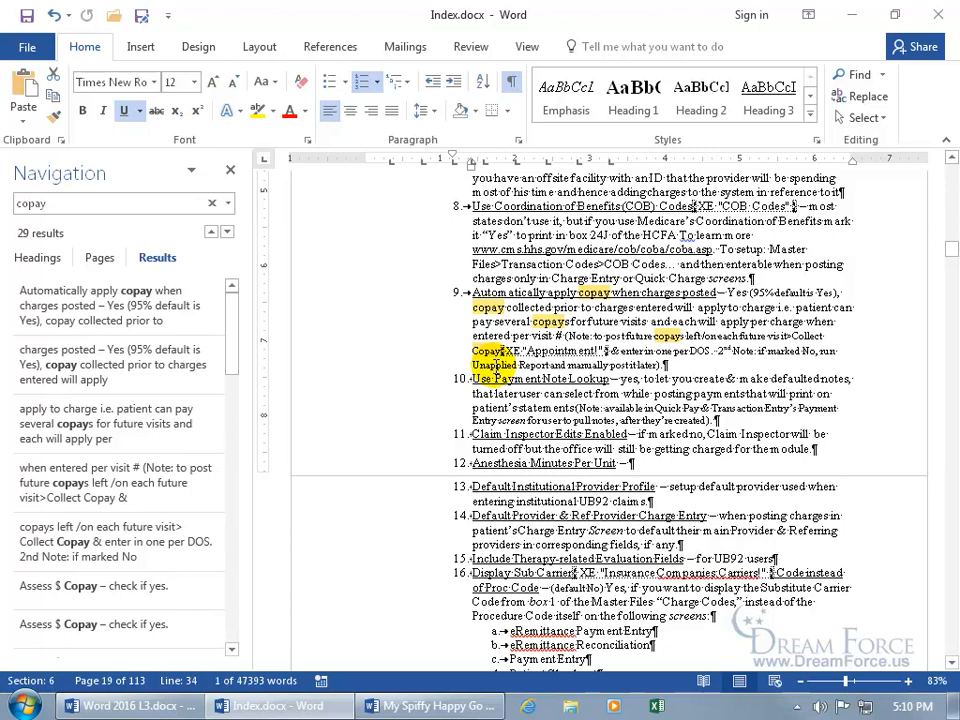
pyautogui.click(512, 88)
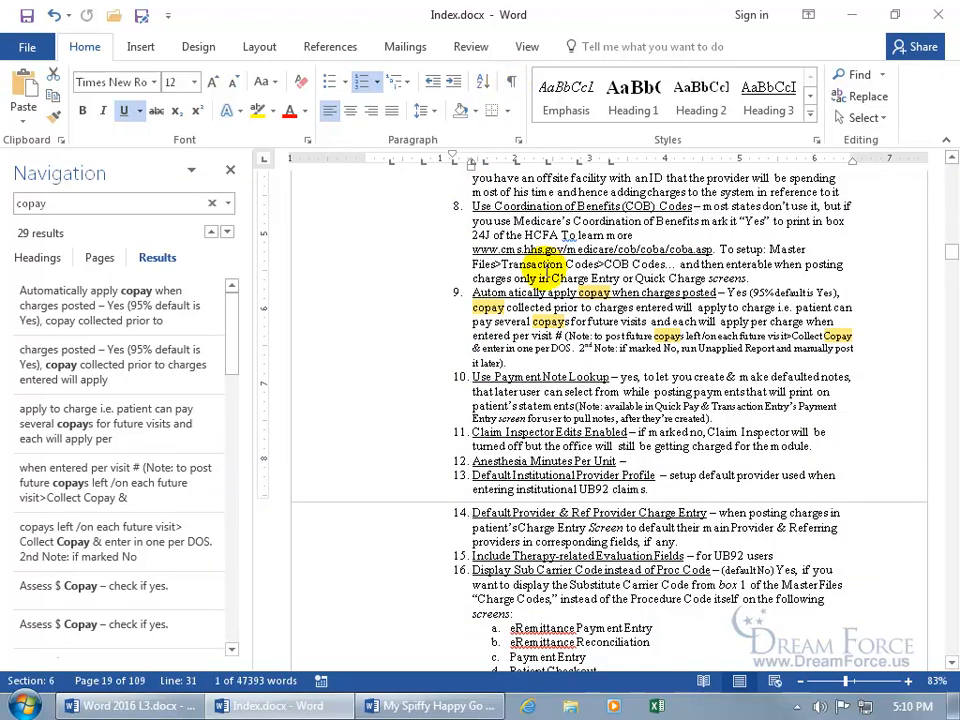
# Close the search results and go to the Index page near the end of the document.
pyautogui.scroll(-2, 545, 268)
pyautogui.hotkey('ctrl', 'End')
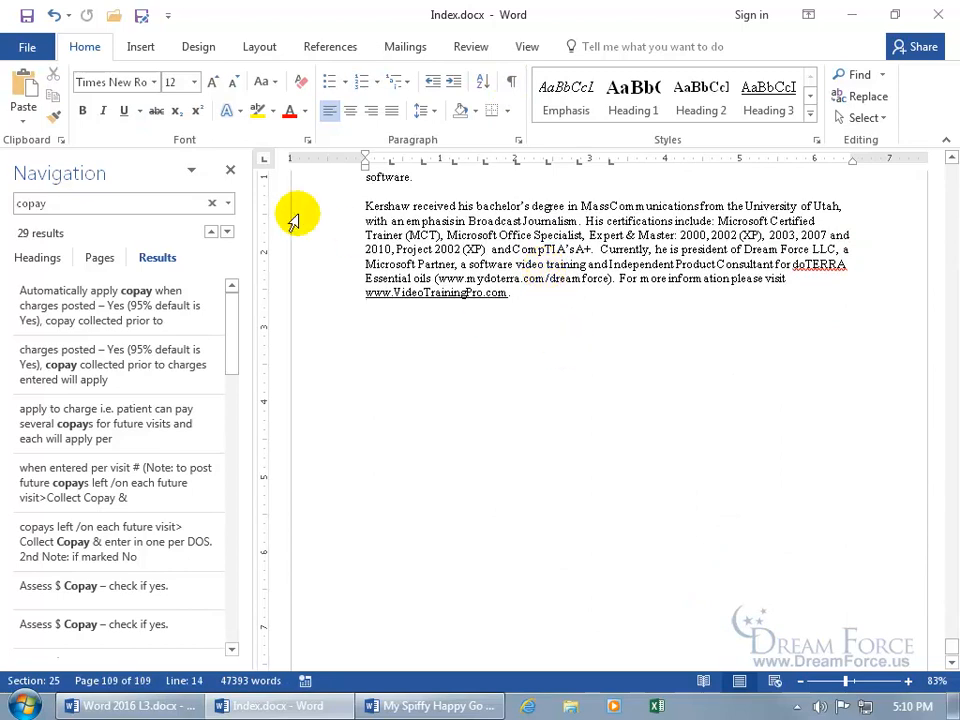
pyautogui.click(229, 170)
pyautogui.scroll(5, 632, 435)
pyautogui.scroll(15, 632, 437)
pyautogui.scroll(5, 632, 437)
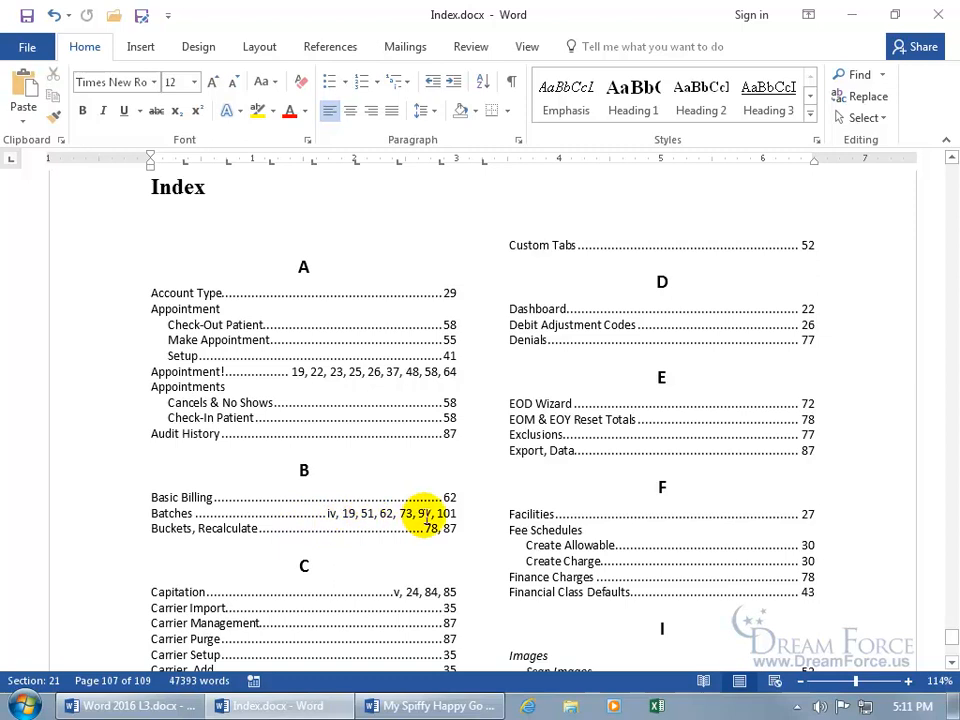
# Review the index for the entries generated from the concordance file, including Capitation, Insurance Companies Carriers!, and Very Funny Bart!
pyautogui.scroll(-10, 424, 513)
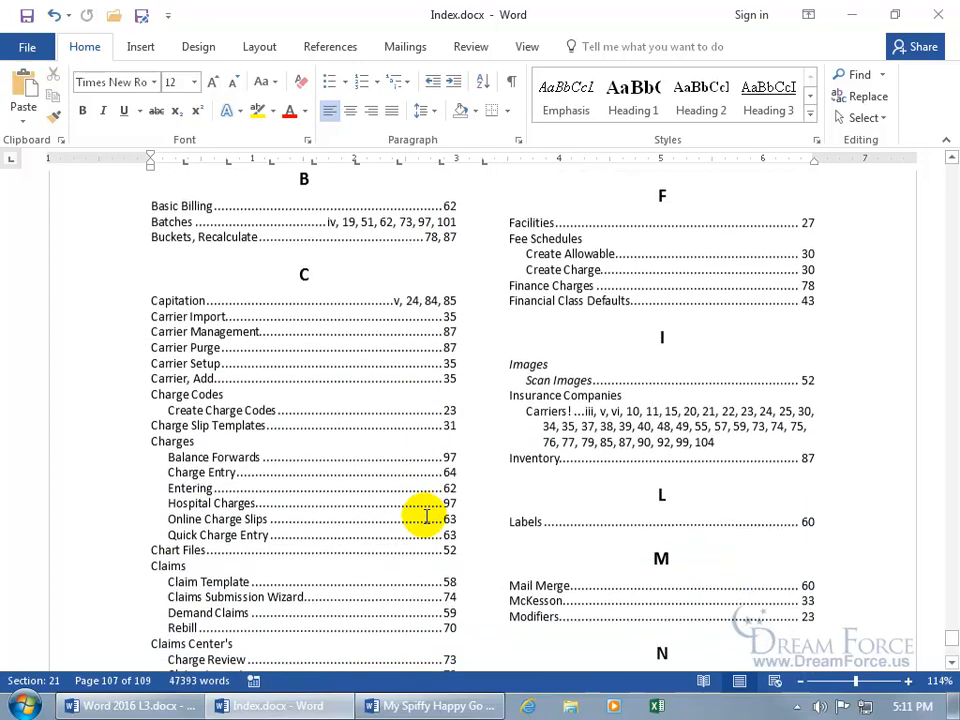
pyautogui.scroll(-10, 424, 515)
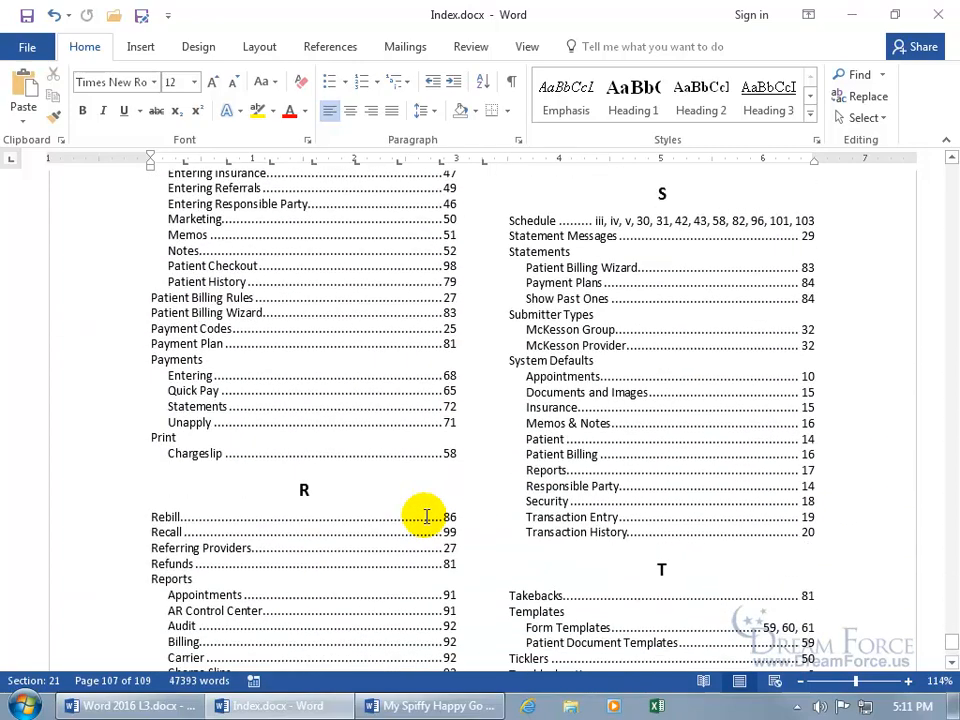
pyautogui.scroll(-2, 426, 515)
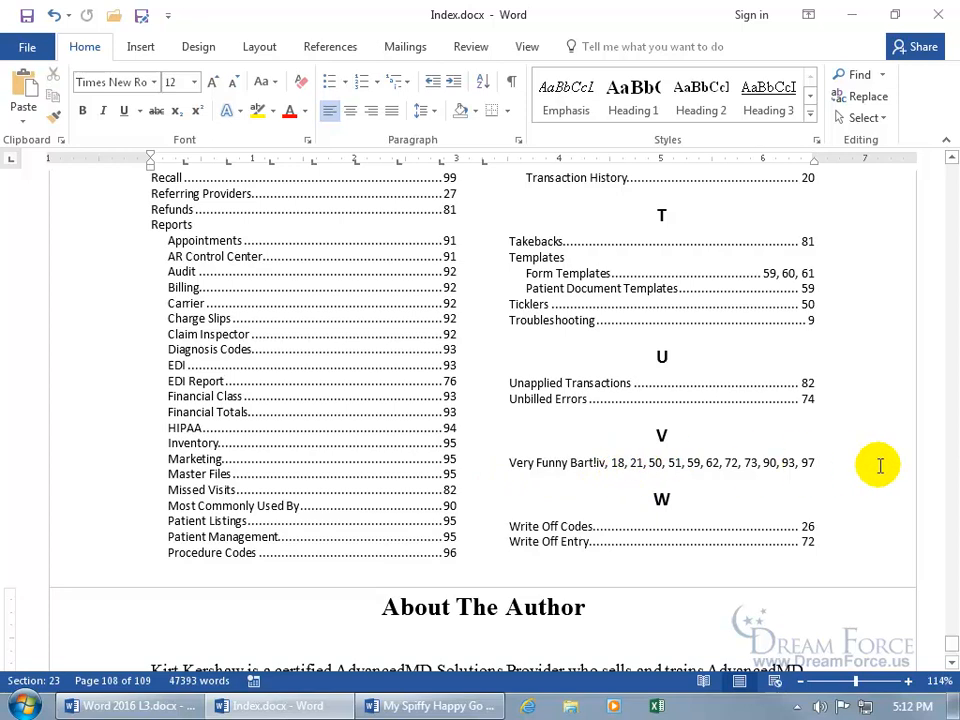
pyautogui.moveTo(950, 160); pyautogui.dragTo(950, 160)
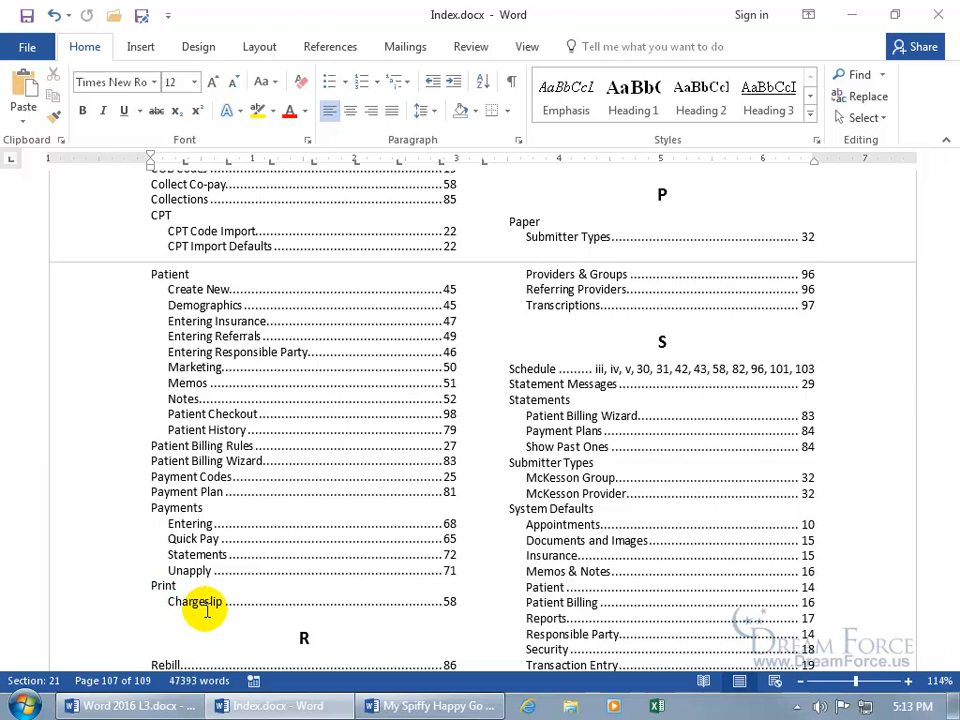
pyautogui.click(952, 161)
pyautogui.moveTo(952, 161); pyautogui.dragTo(953, 164)
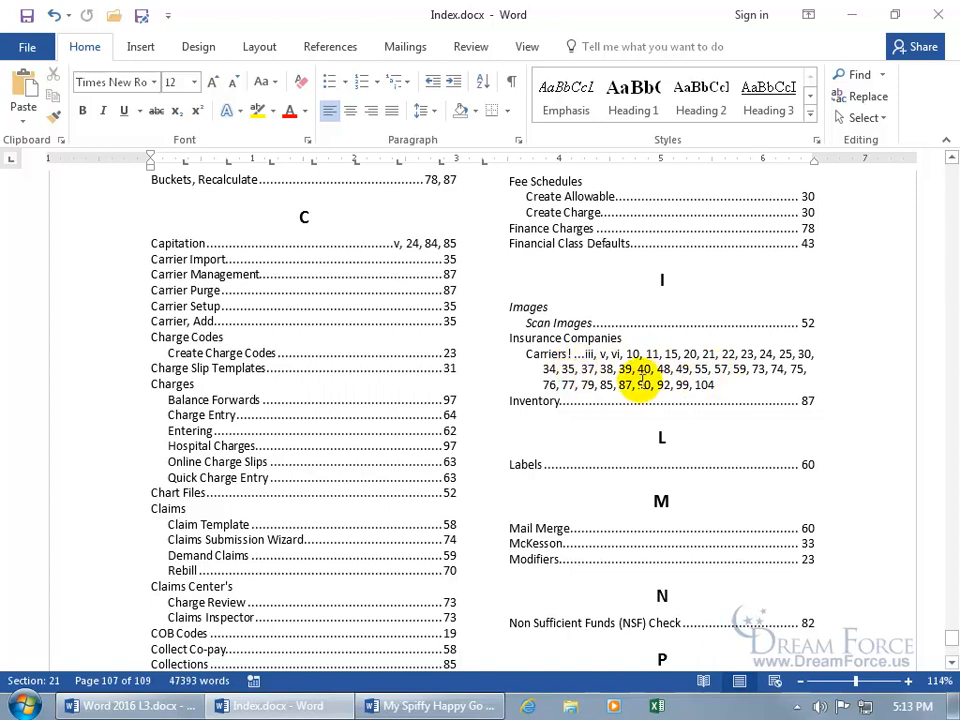
pyautogui.scroll(10, 607, 375)
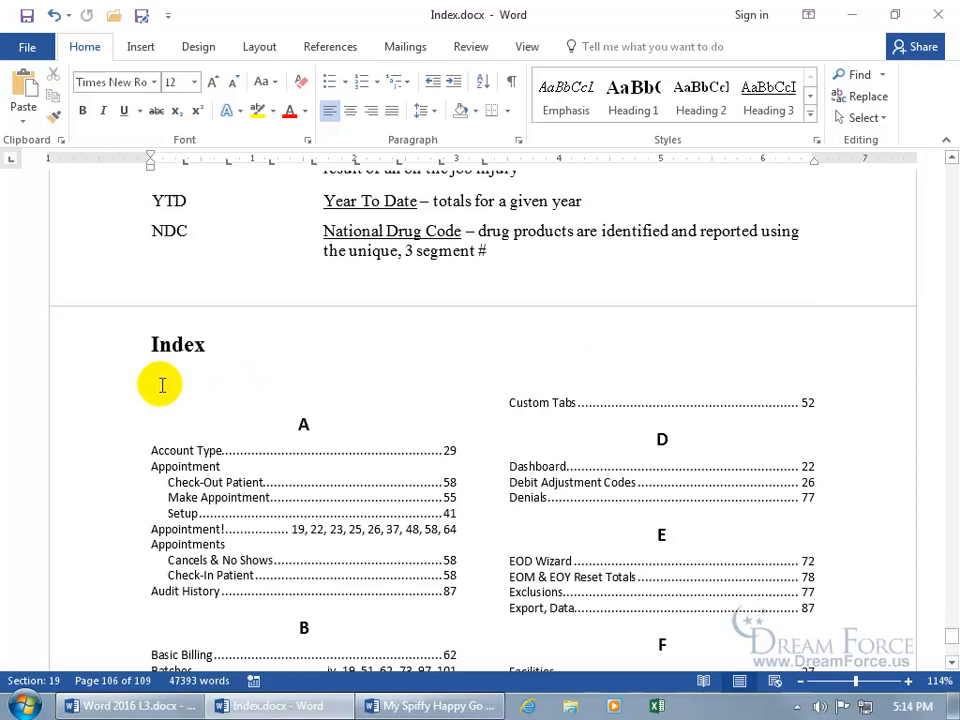
# Show the formatting marks and delete all index entries from A through W beneath the Index heading.
pyautogui.click(511, 81)
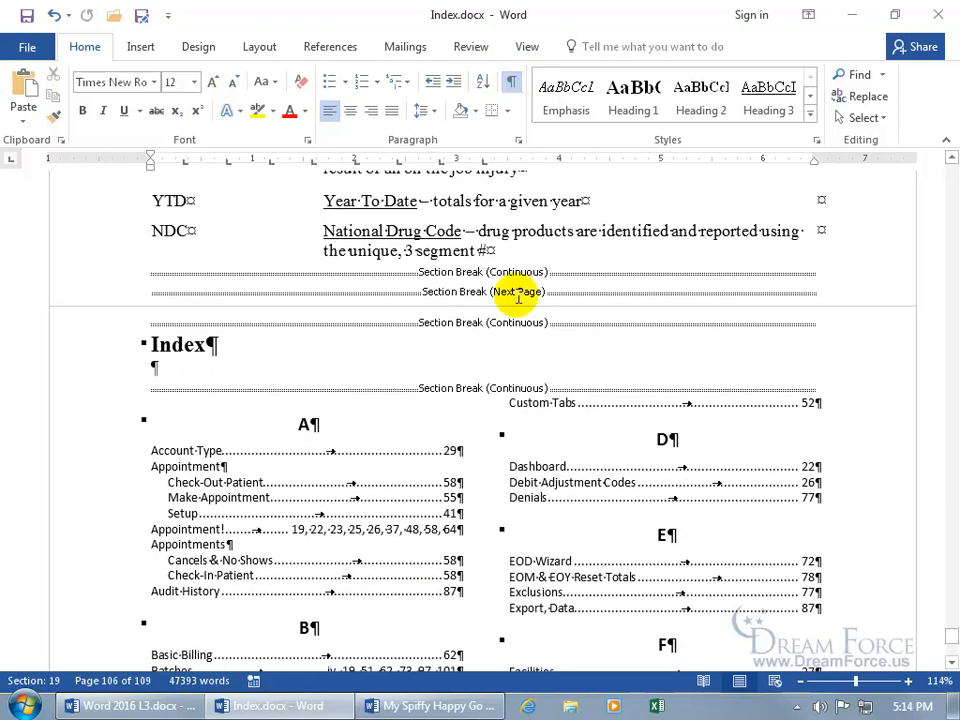
pyautogui.scroll(3, 540, 280)
pyautogui.scroll(-5, 520, 380)
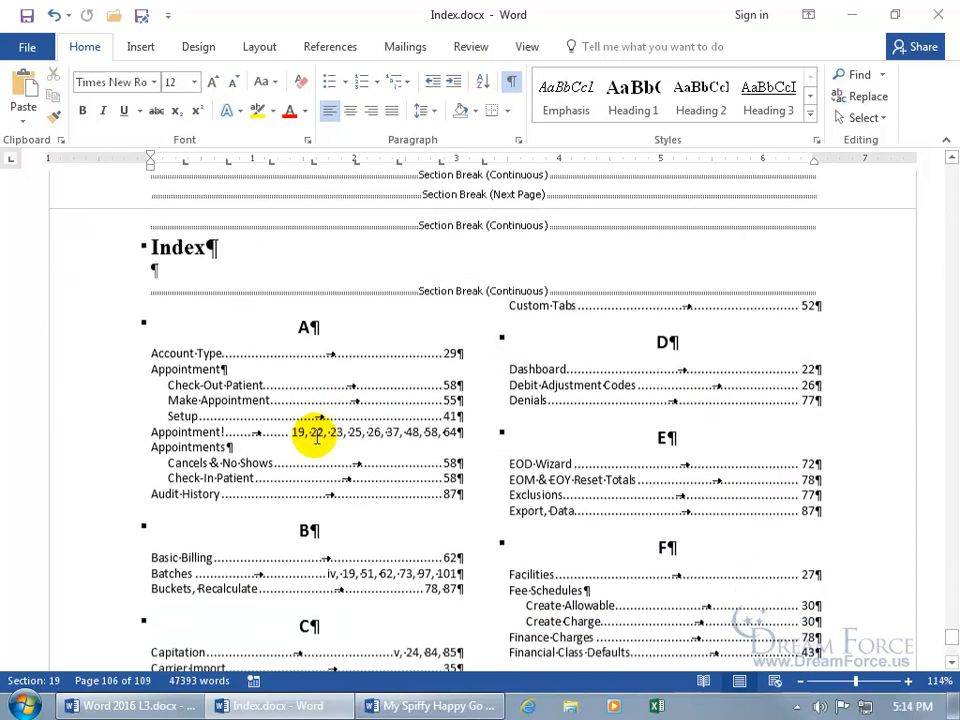
pyautogui.moveTo(148, 310); pyautogui.dragTo(668, 588)
pyautogui.scroll(-20, 668, 588)
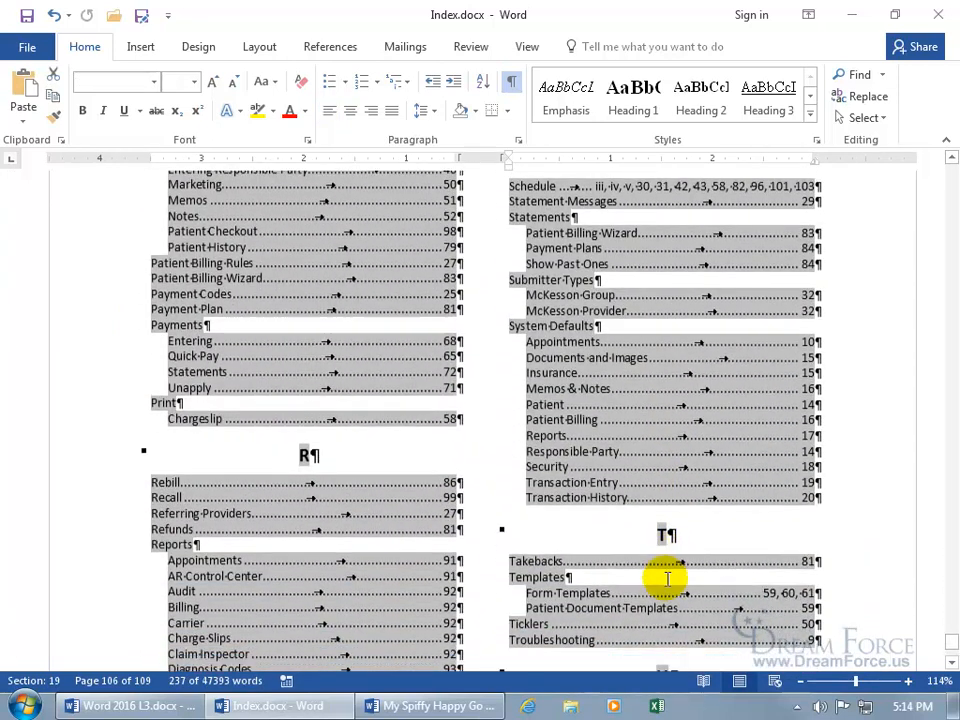
pyautogui.scroll(-3, 666, 578)
pyautogui.keyDown('shift'); pyautogui.click(822, 433); pyautogui.keyUp('shift')
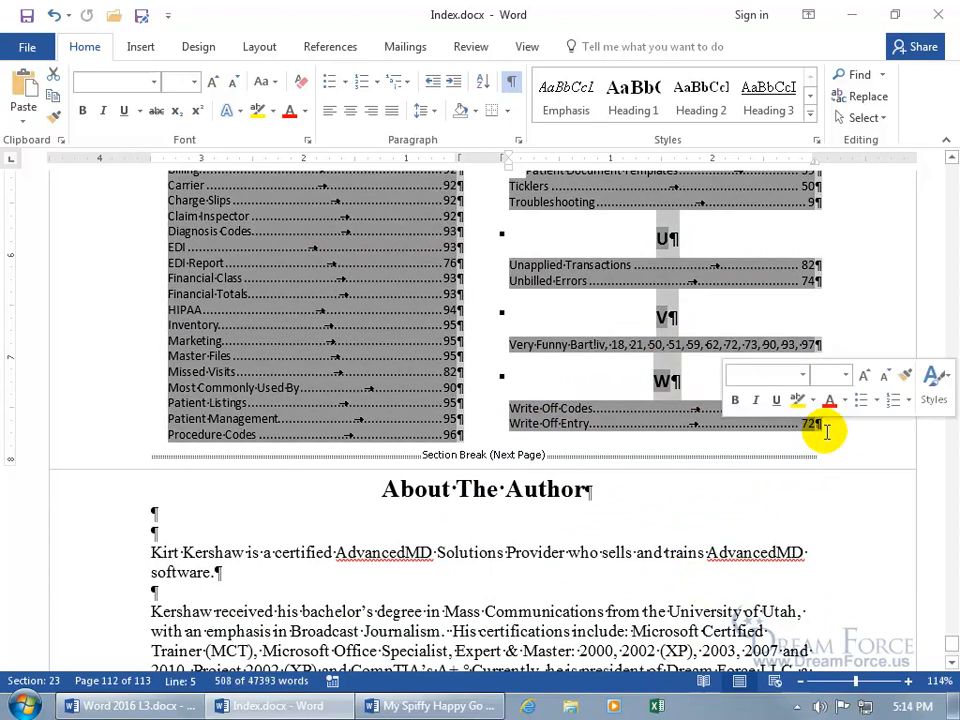
pyautogui.press('Delete')
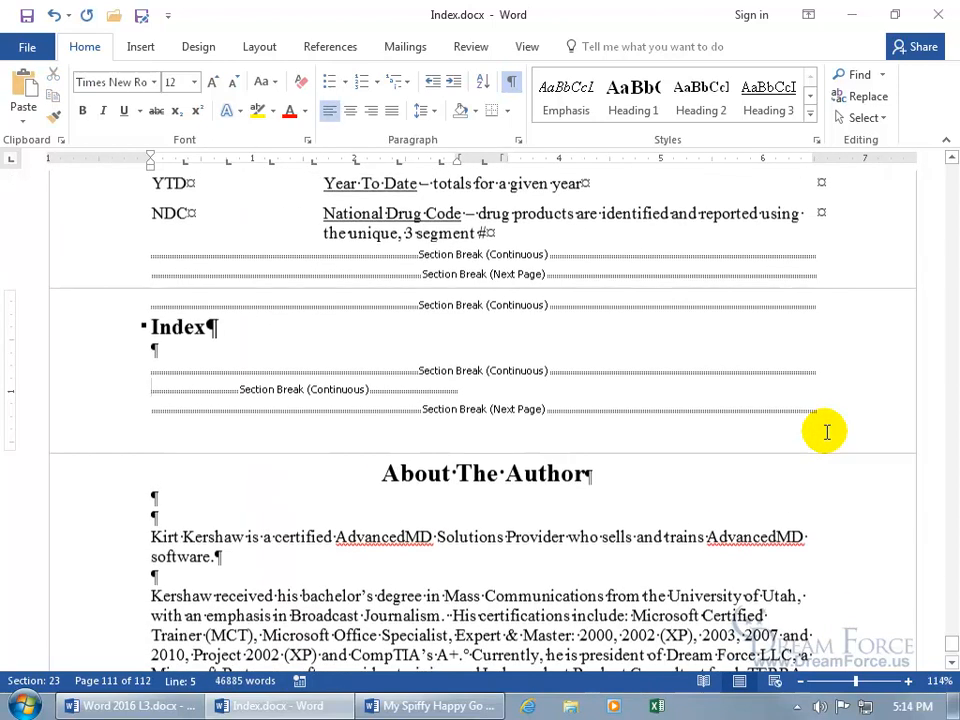
# Place the insertion point on the blank line under the Index heading and hide the formatting marks.
pyautogui.click(148, 397)
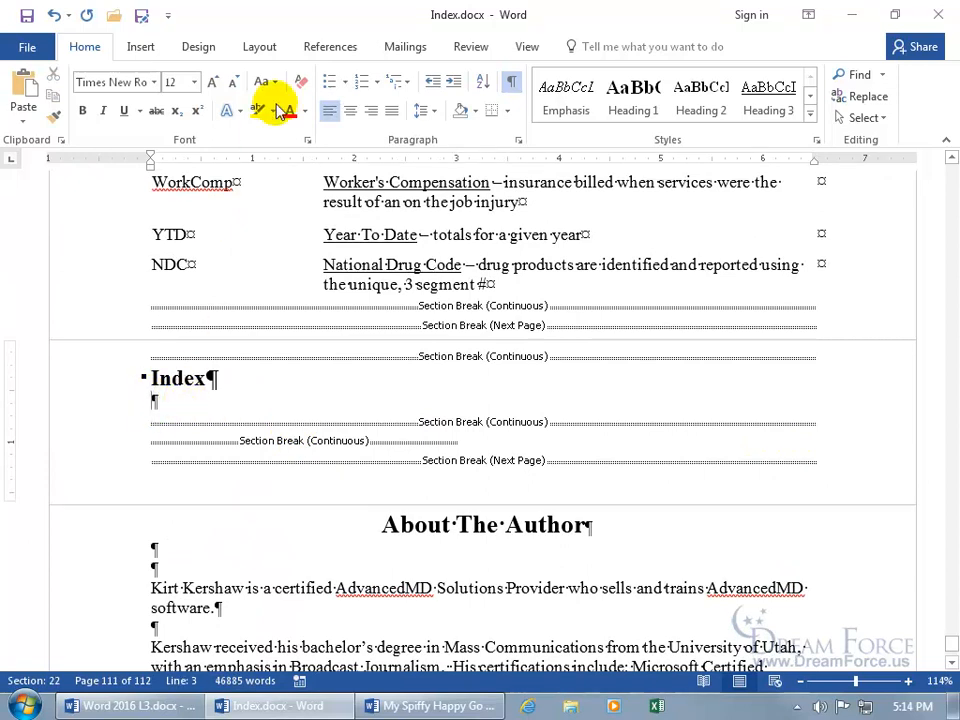
pyautogui.click(330, 47)
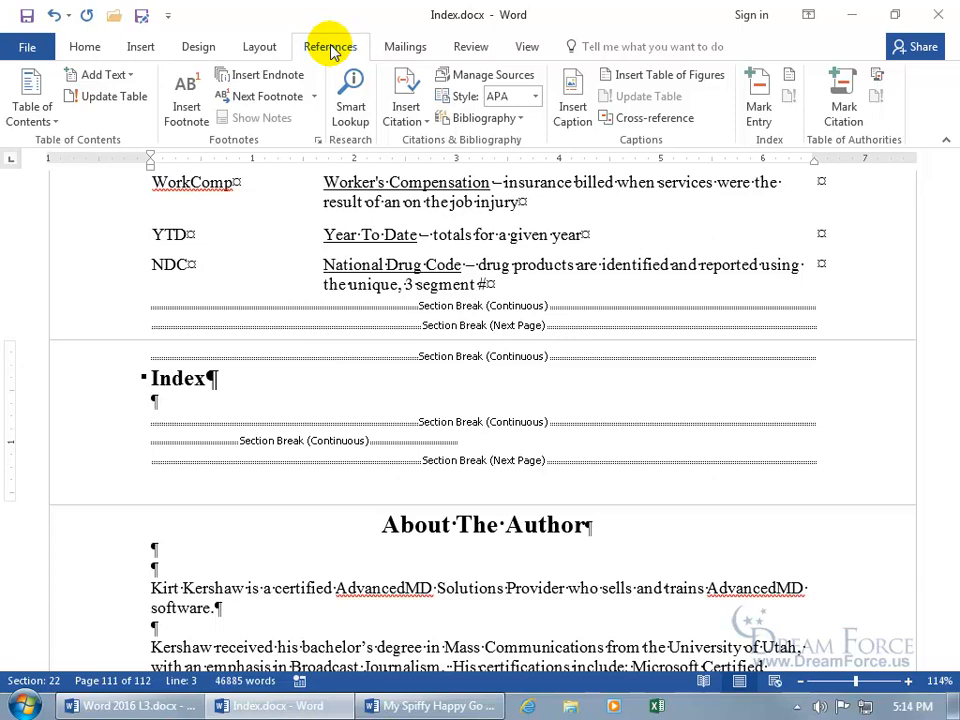
pyautogui.click(85, 47)
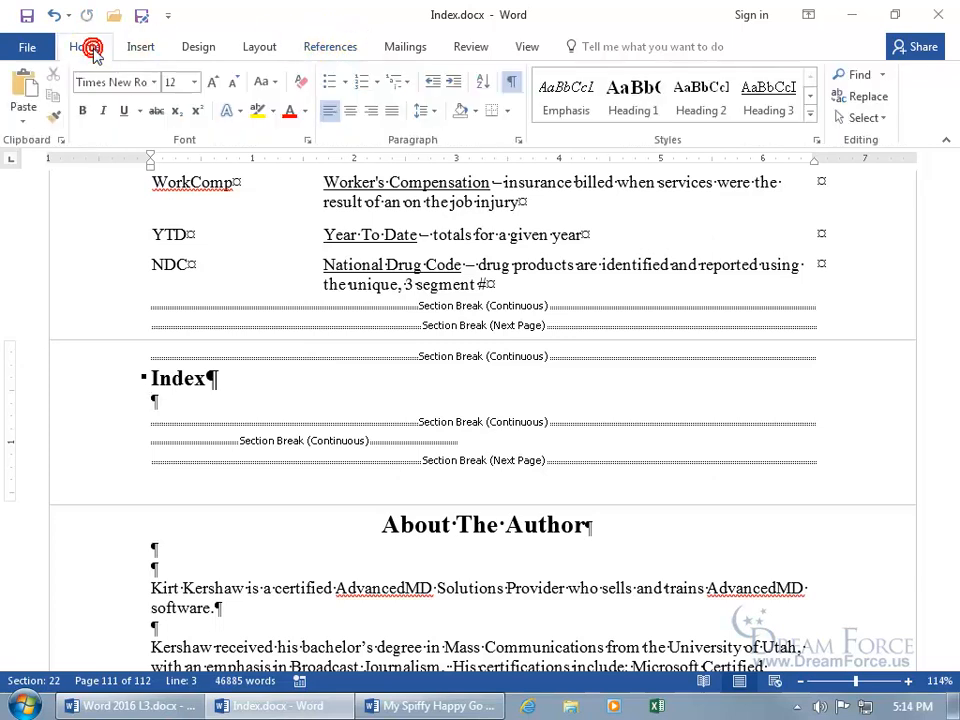
pyautogui.click(511, 83)
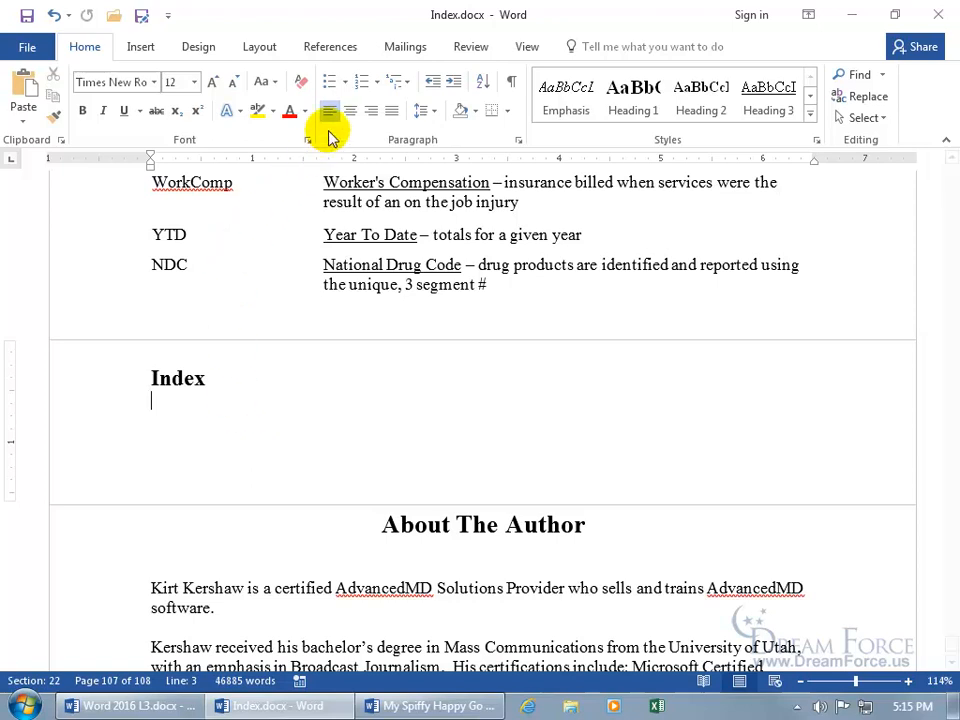
# Insert an index in the Fancy format with right-aligned page numbers and a dotted tab leader, replacing the existing index.
pyautogui.click(337, 50)
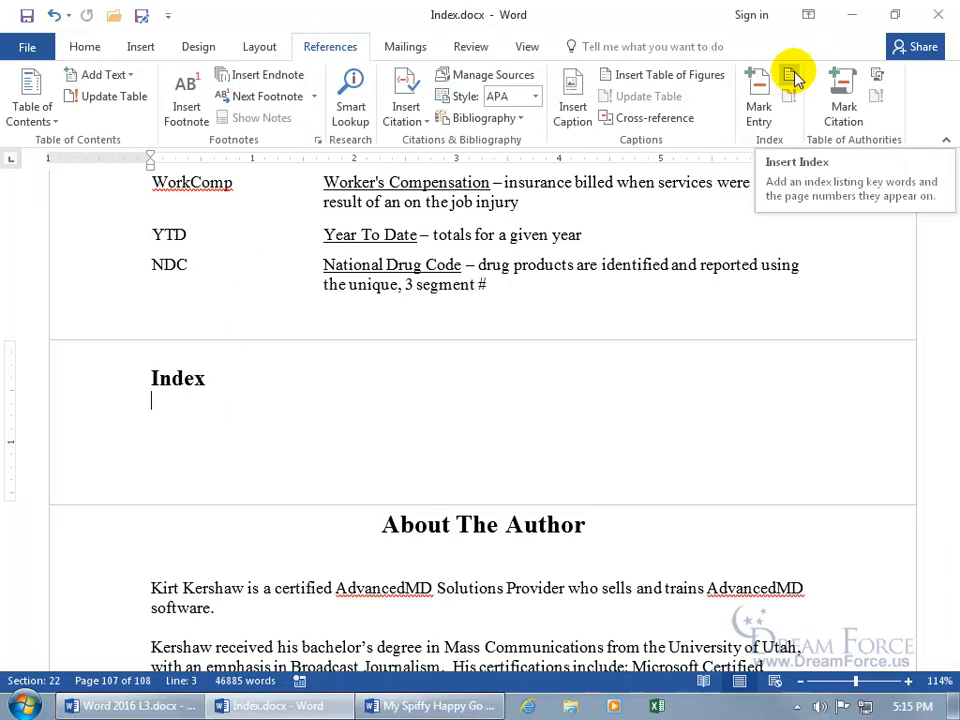
pyautogui.click(791, 77)
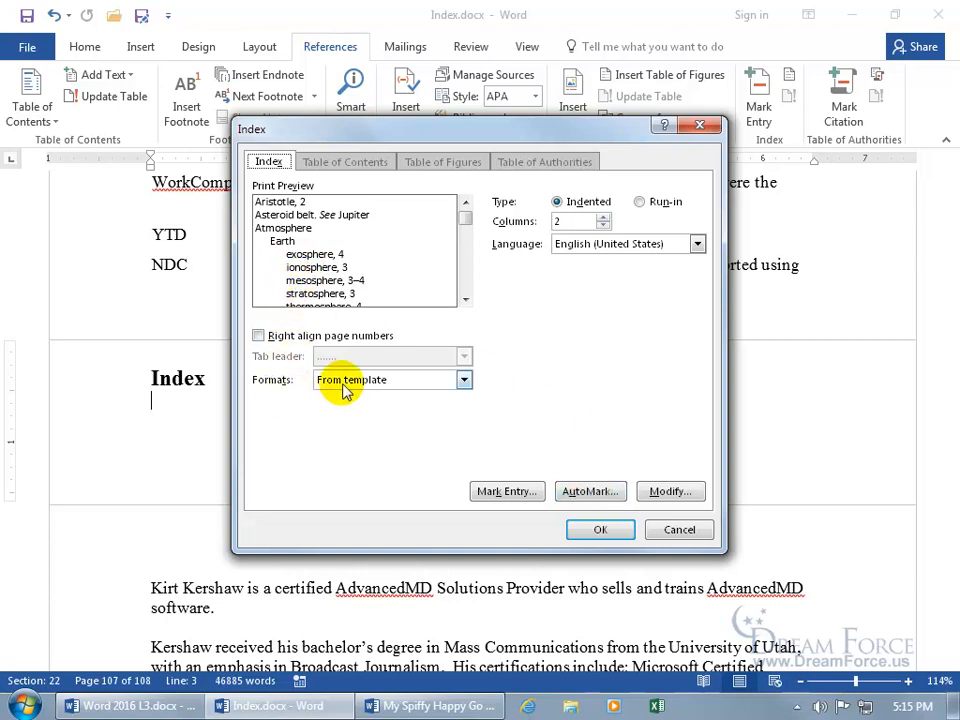
pyautogui.click(464, 380)
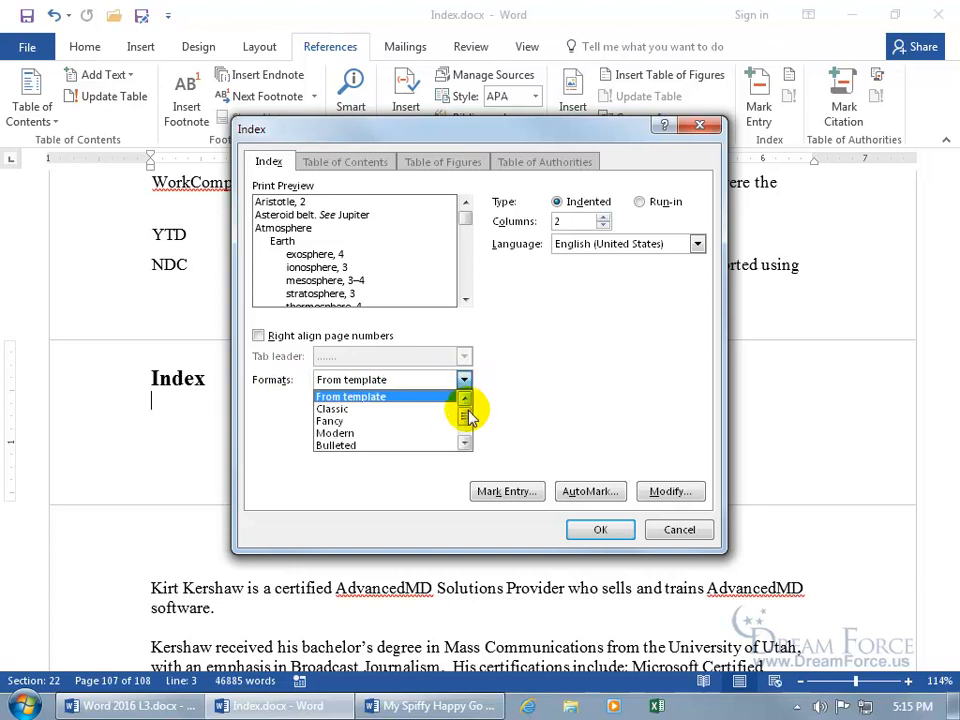
pyautogui.click(465, 442)
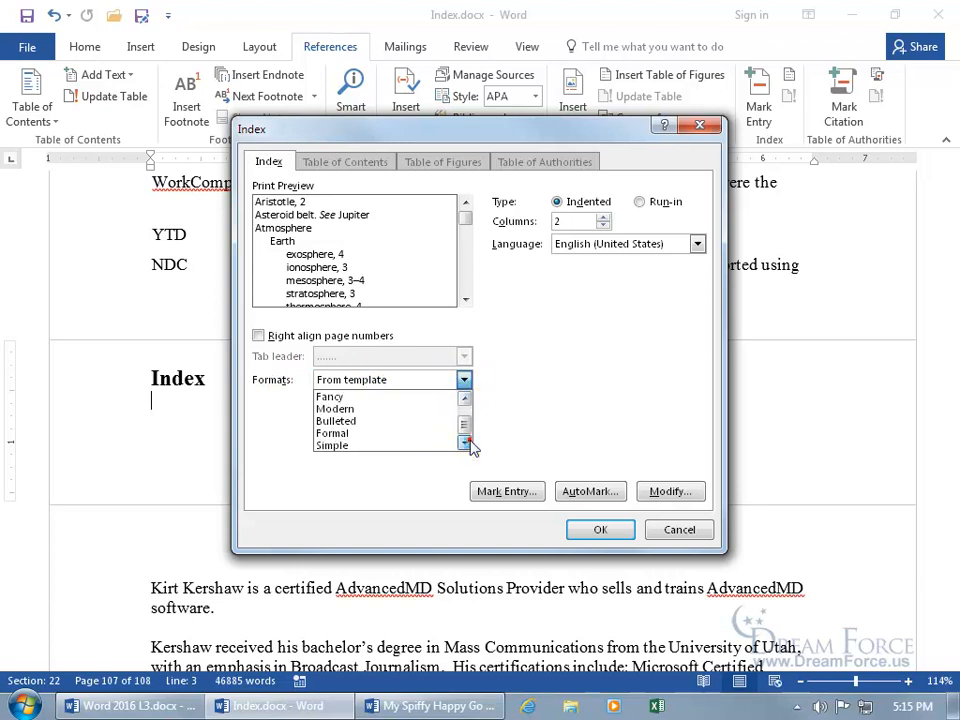
pyautogui.click(401, 397)
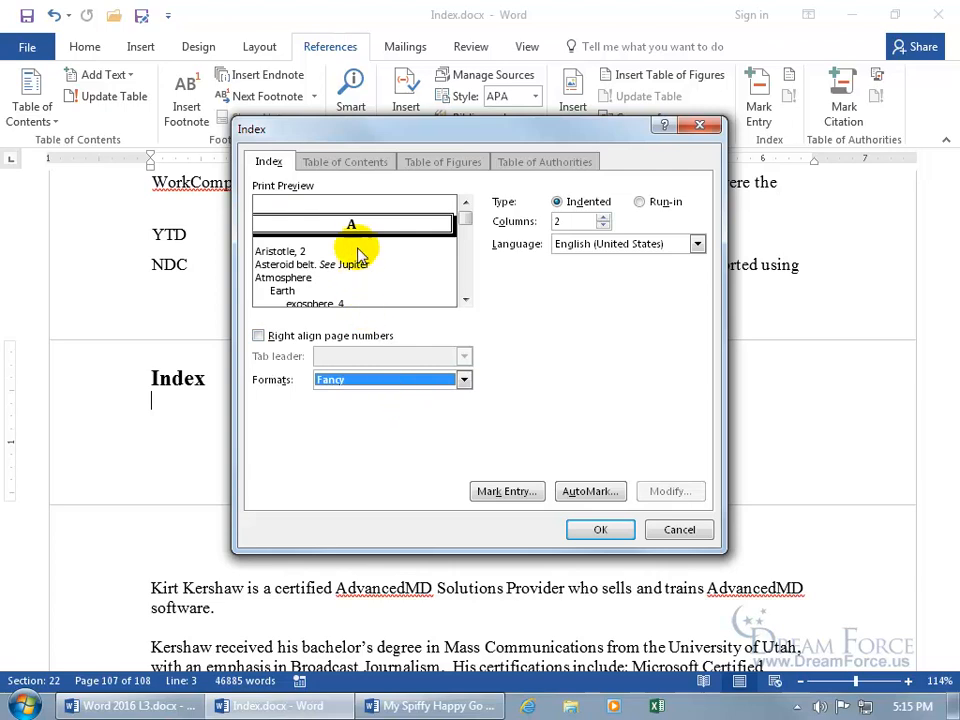
pyautogui.click(258, 336)
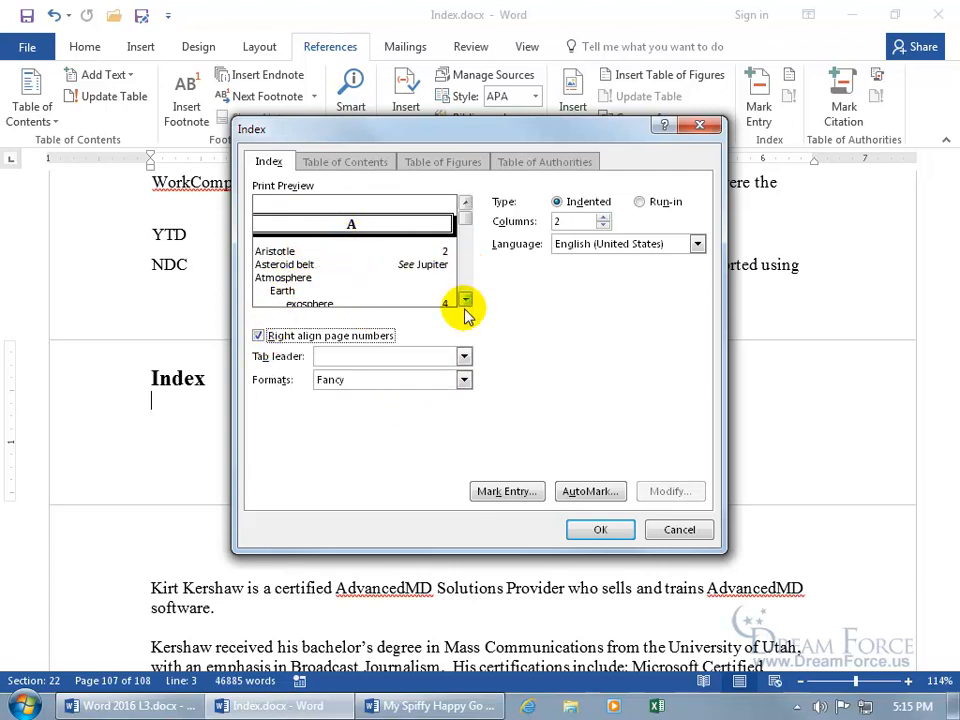
pyautogui.click(462, 357)
pyautogui.click(440, 387)
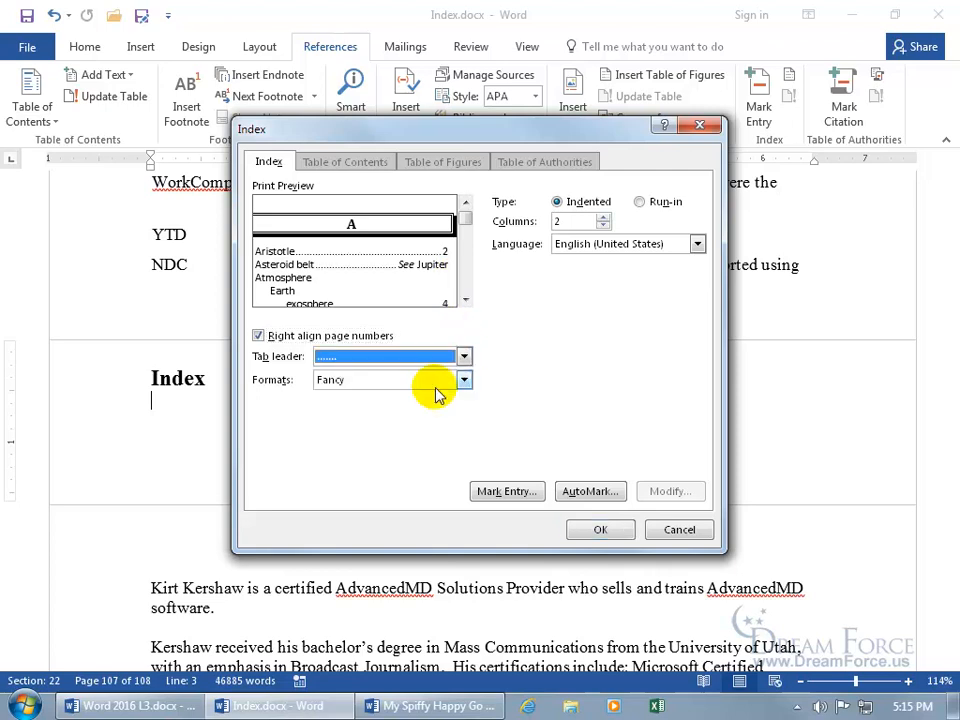
pyautogui.click(603, 530)
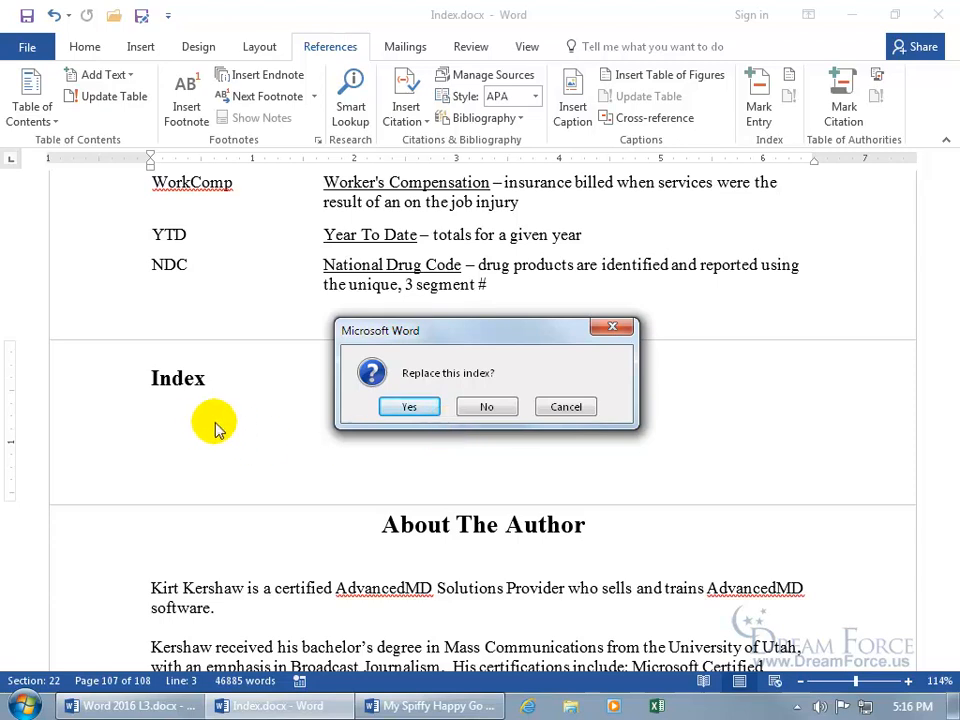
pyautogui.click(407, 408)
# Show the formatting marks and delete the Fancy index together with the blank line and section break beneath the Index heading.
pyautogui.scroll(-2, 407, 405)
pyautogui.scroll(15, 407, 405)
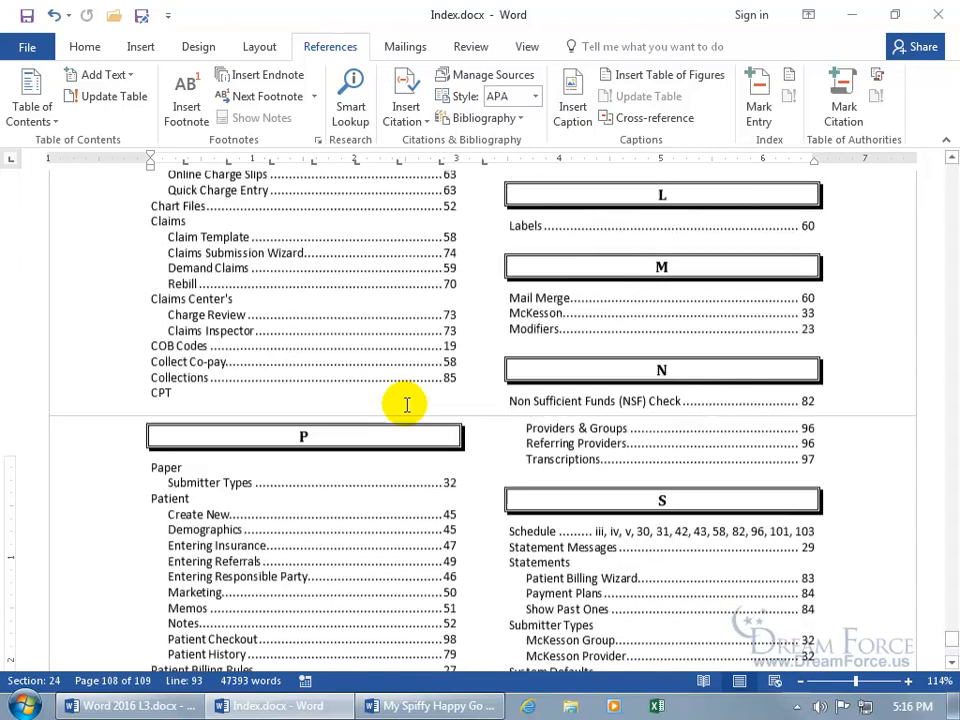
pyautogui.scroll(4, 407, 405)
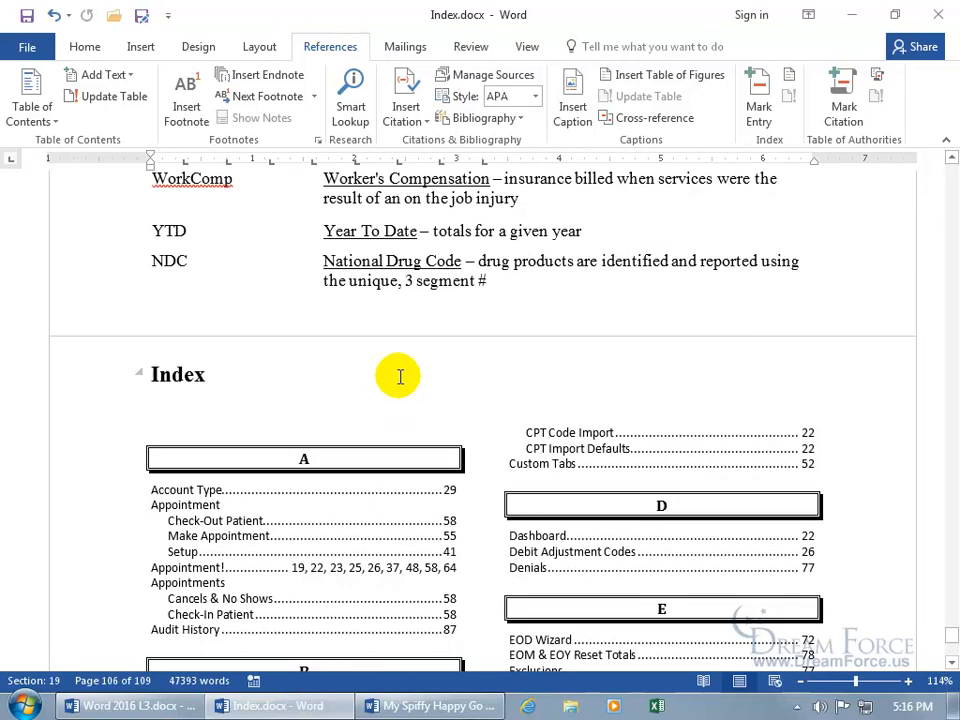
pyautogui.click(85, 47)
pyautogui.click(511, 88)
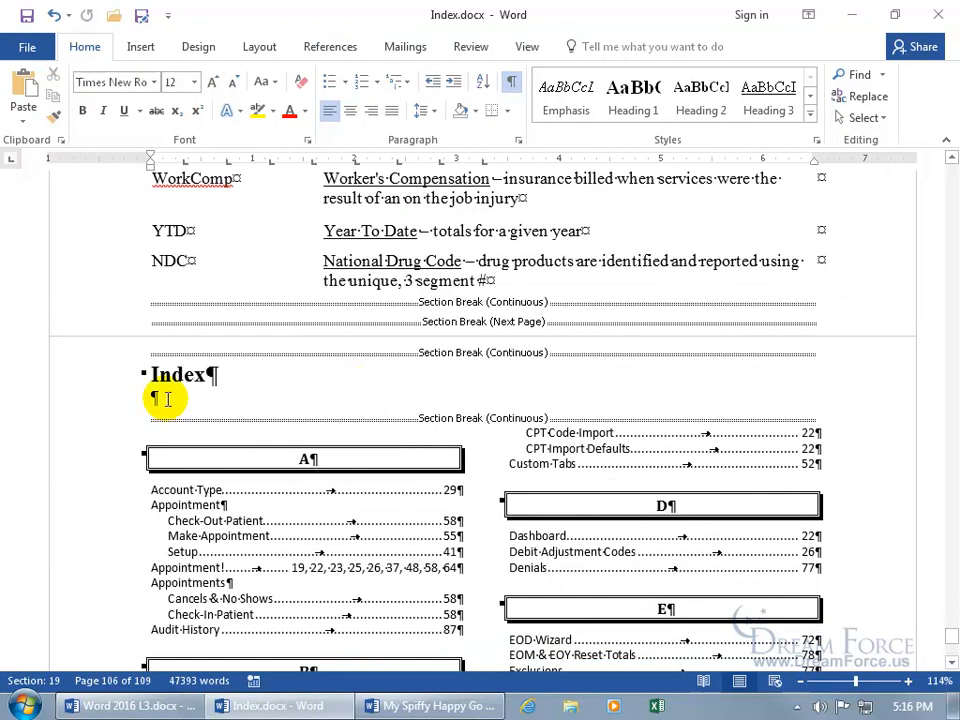
pyautogui.moveTo(152, 396); pyautogui.dragTo(441, 470)
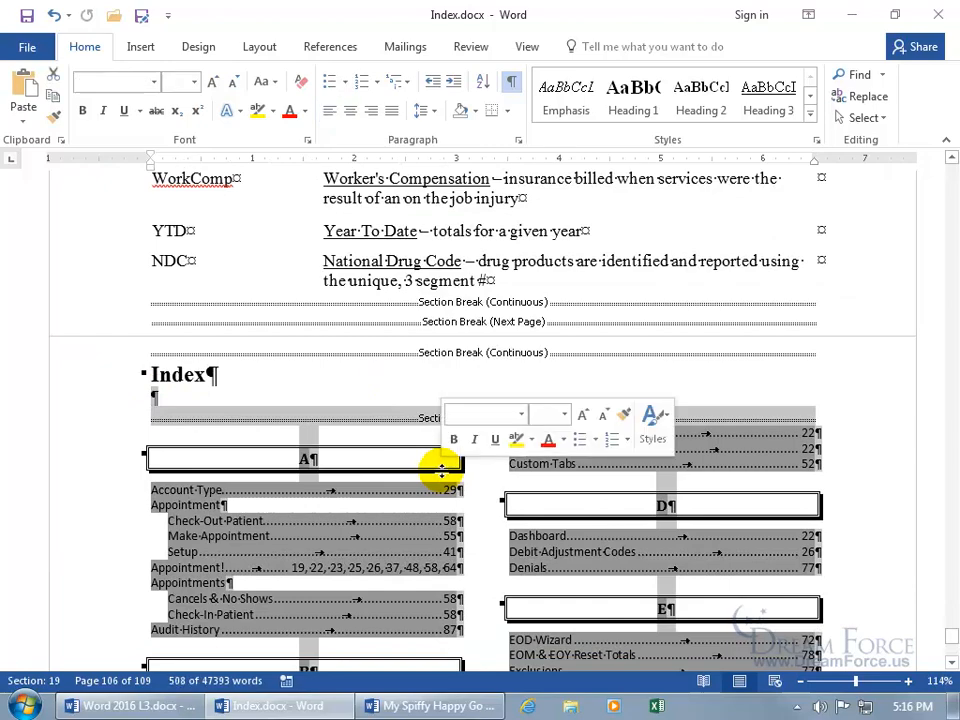
pyautogui.scroll(-20, 441, 470)
pyautogui.scroll(-15, 441, 470)
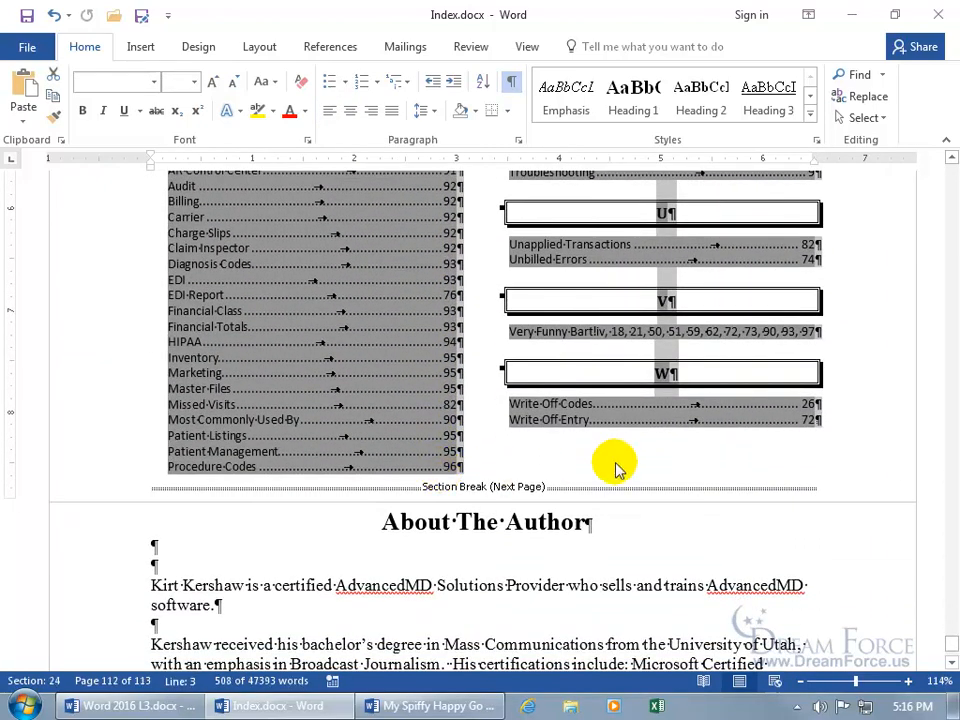
pyautogui.press('Delete')
pyautogui.scroll(2, 745, 436)
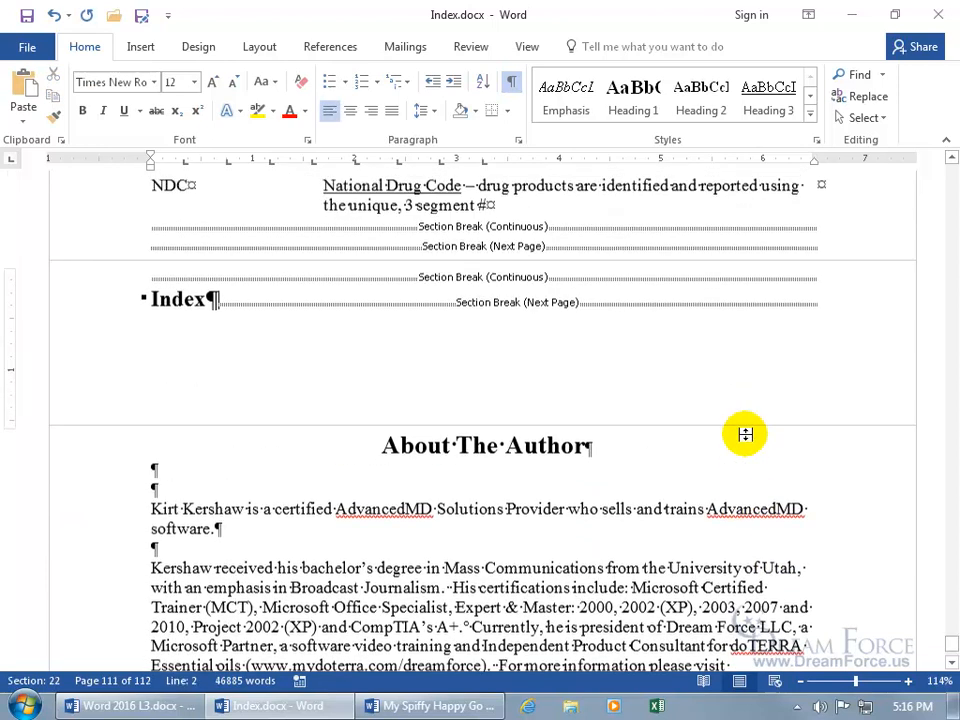
# Add two blank lines beneath the Index heading and place the insertion point on the first one.
pyautogui.press('Return')
pyautogui.press('Return')
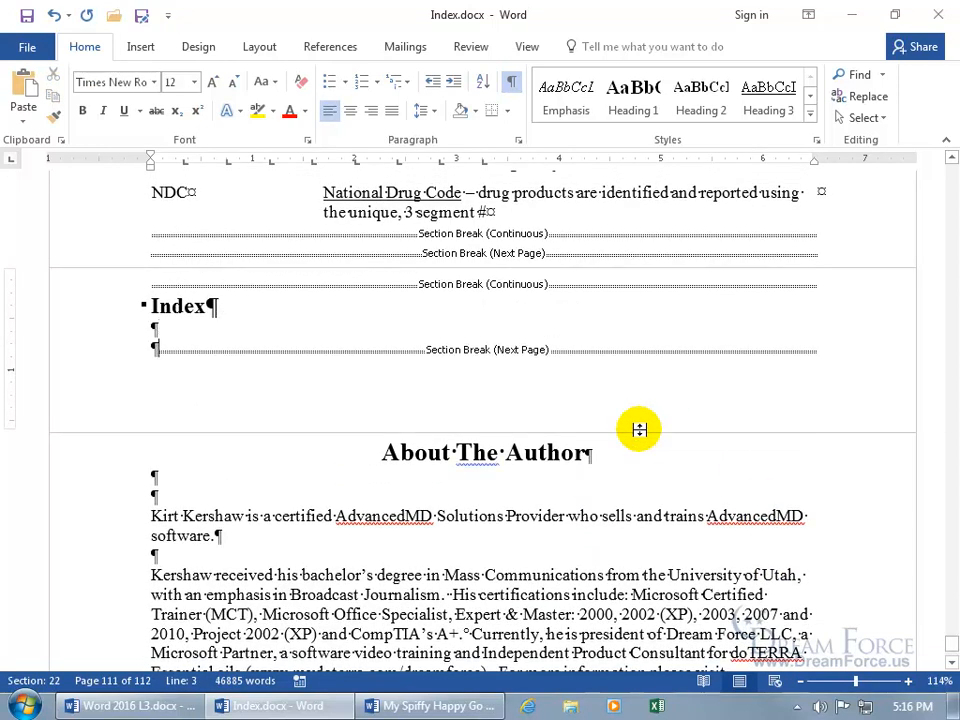
pyautogui.click(161, 328)
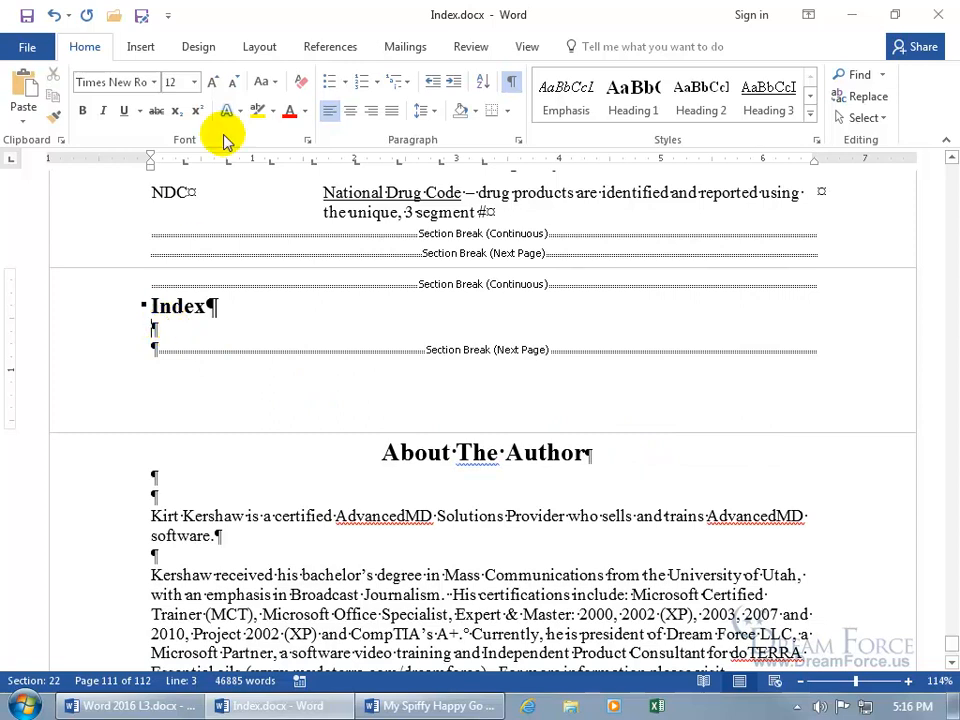
# Insert an index in the Classic format with right-aligned page numbers and a dotted tab leader beneath the Index heading.
pyautogui.click(327, 50)
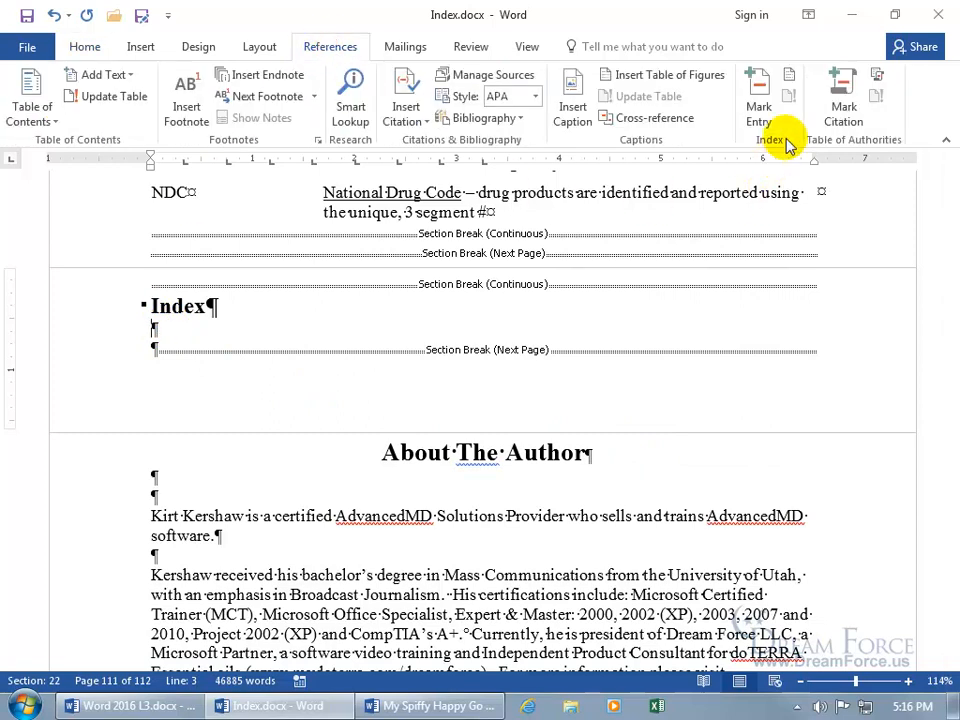
pyautogui.click(791, 80)
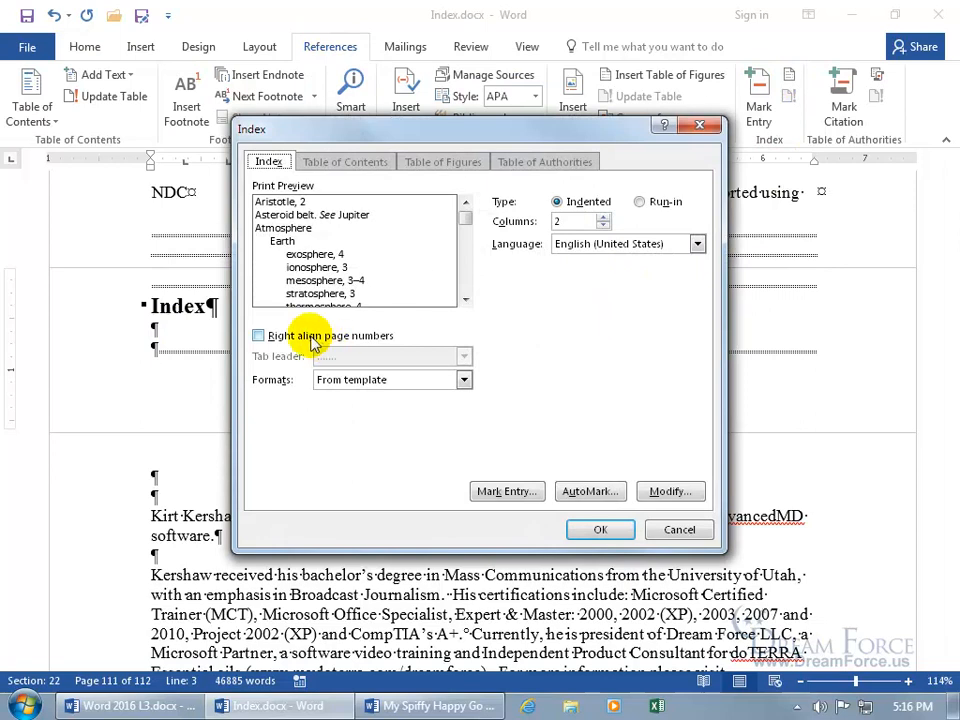
pyautogui.click(259, 336)
pyautogui.click(465, 381)
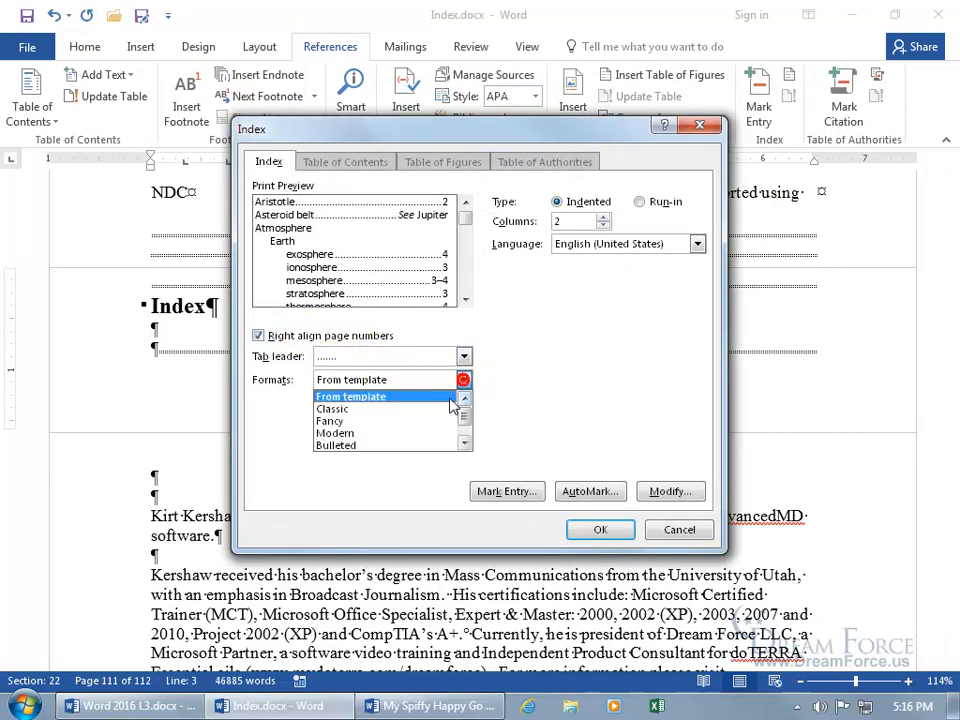
pyautogui.click(430, 411)
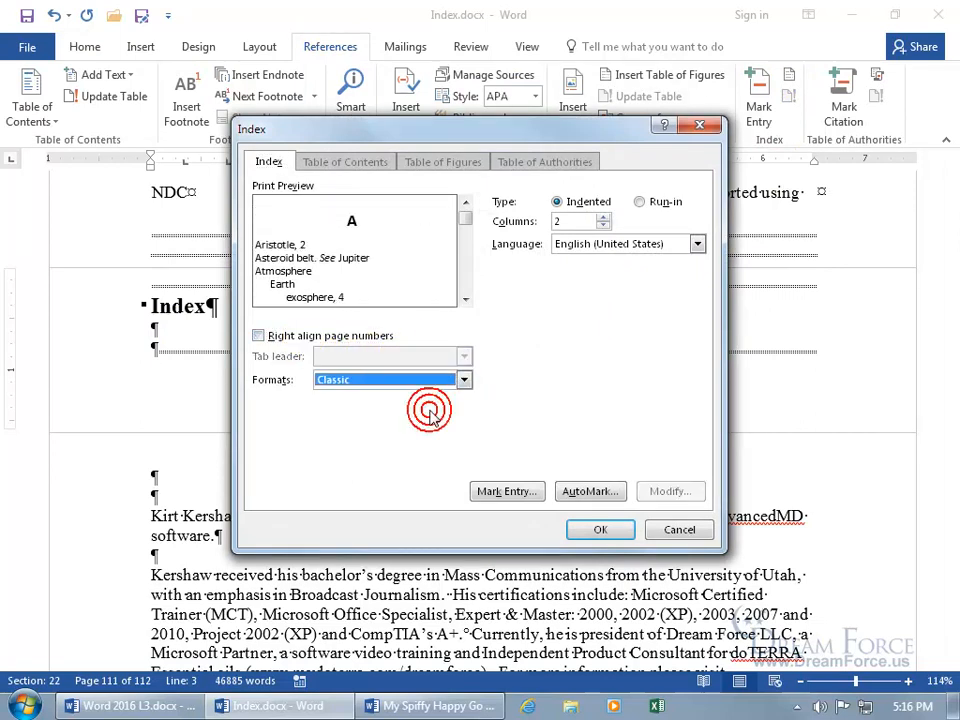
pyautogui.click(259, 336)
pyautogui.click(463, 356)
pyautogui.click(443, 389)
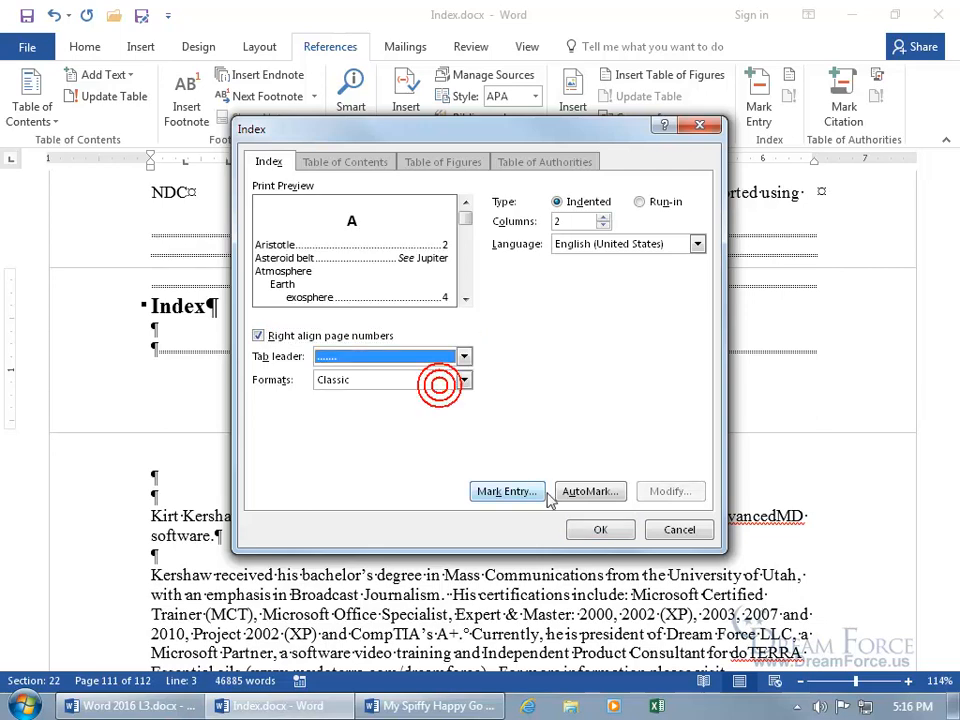
pyautogui.click(600, 530)
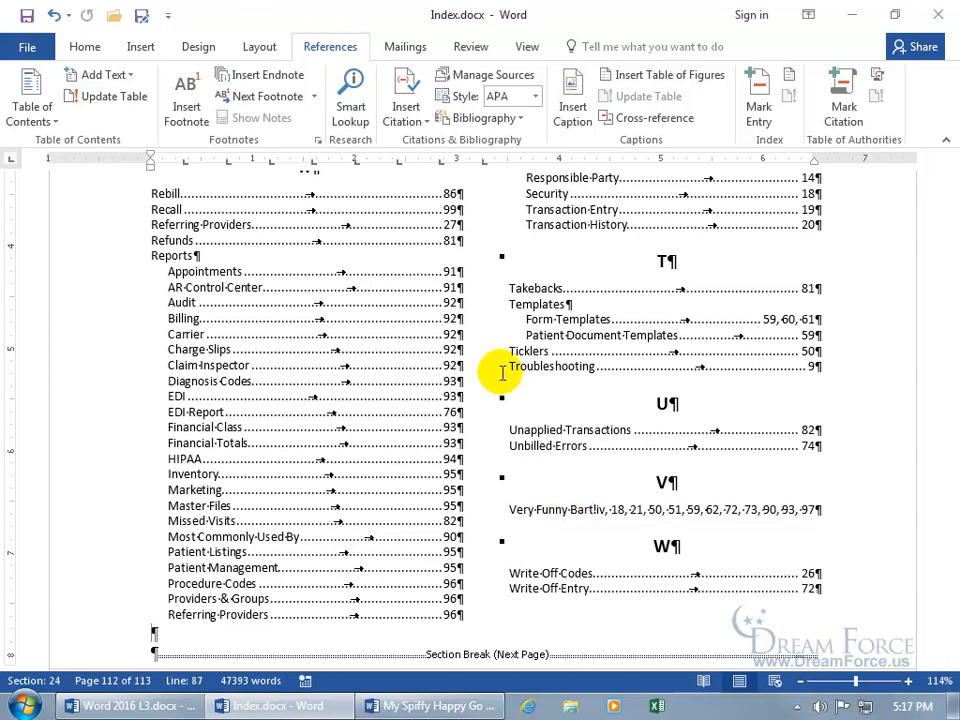
# Undo the Classic index insertion and hide the formatting marks.
pyautogui.click(53, 15)
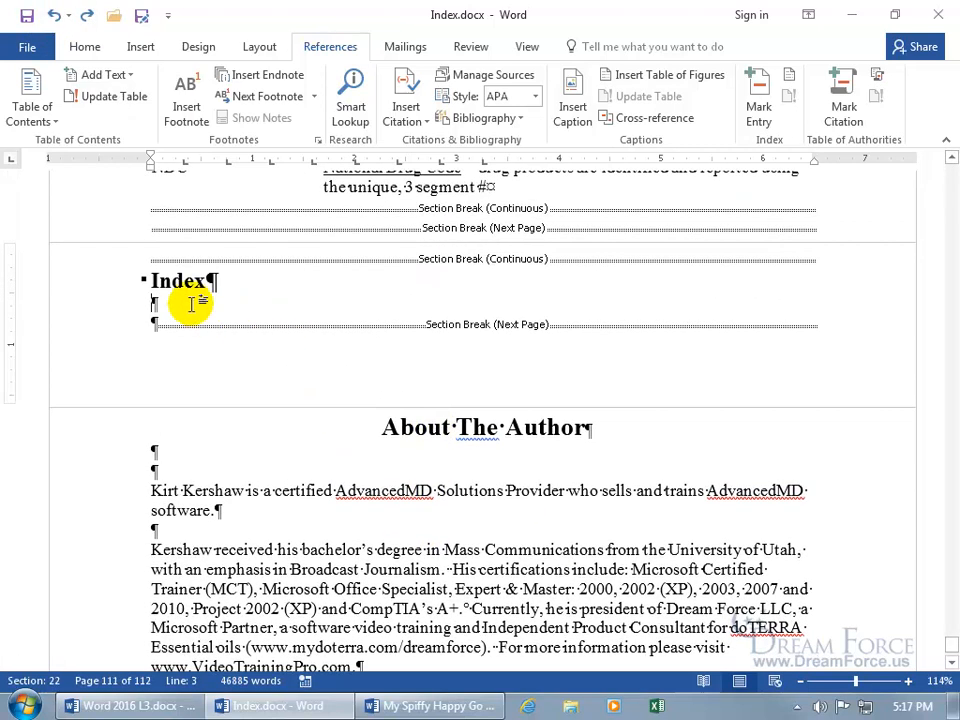
pyautogui.click(84, 46)
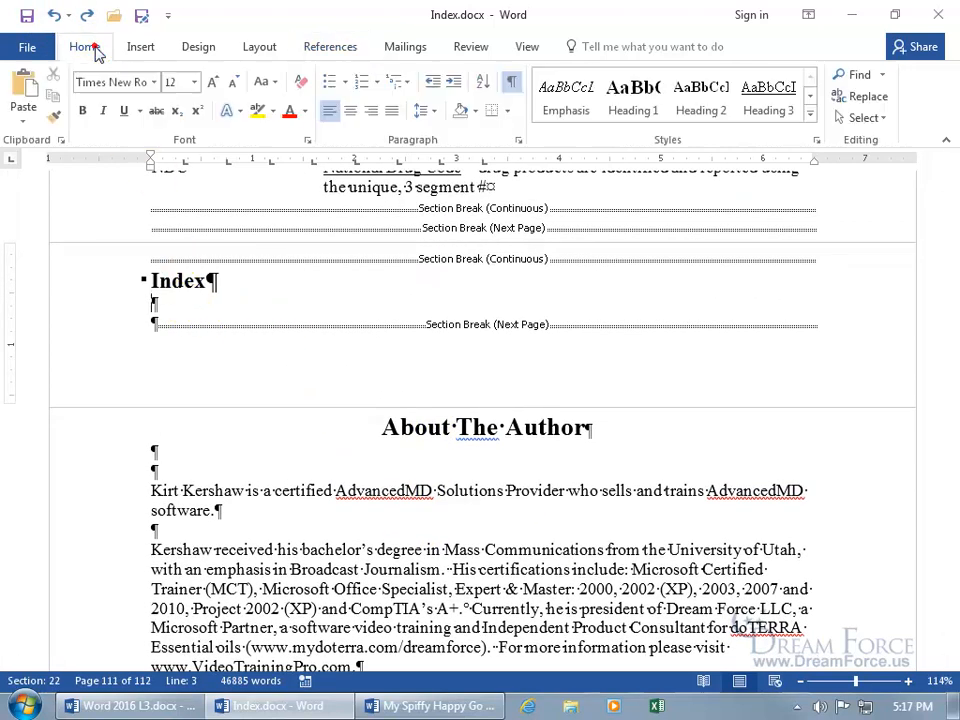
pyautogui.click(511, 84)
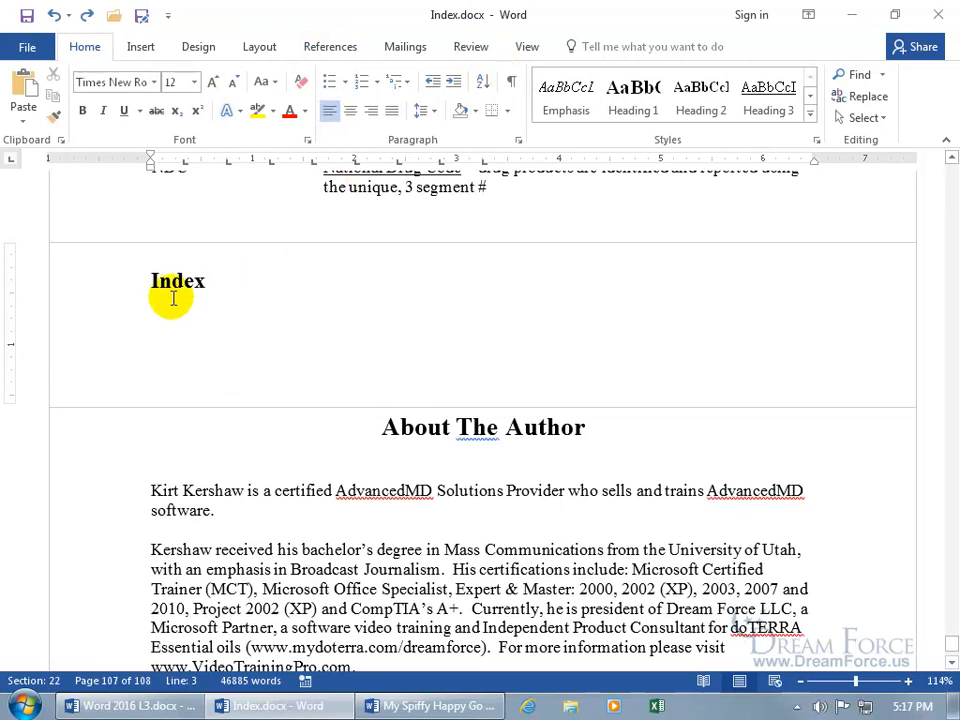
# Insert an index in the Modern format with right-aligned page numbers and a dotted tab leader beneath the Index heading.
pyautogui.click(338, 47)
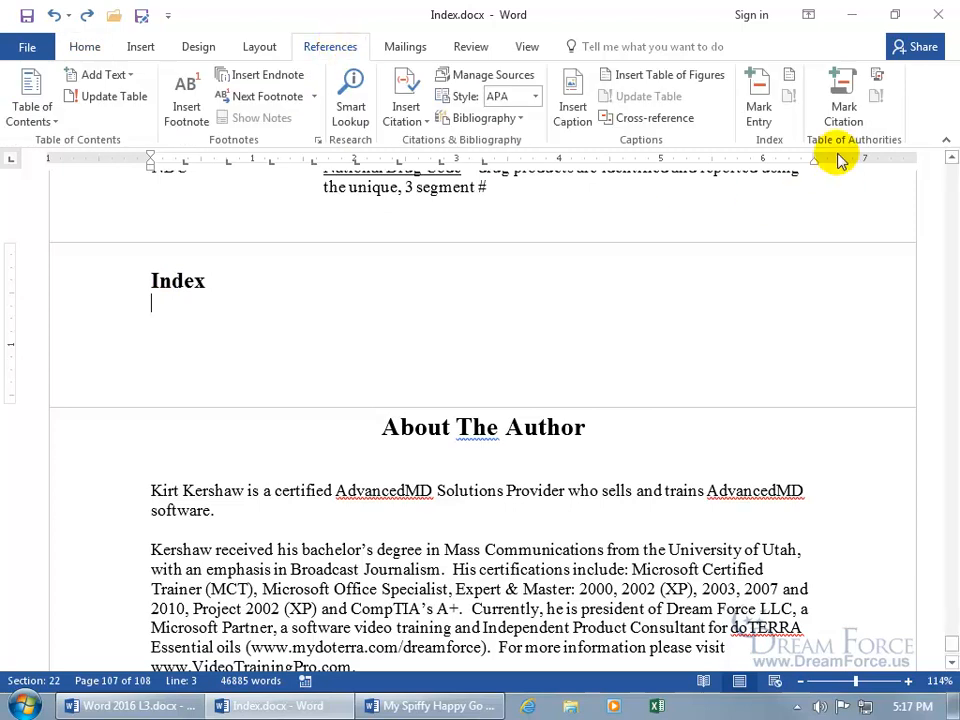
pyautogui.click(793, 80)
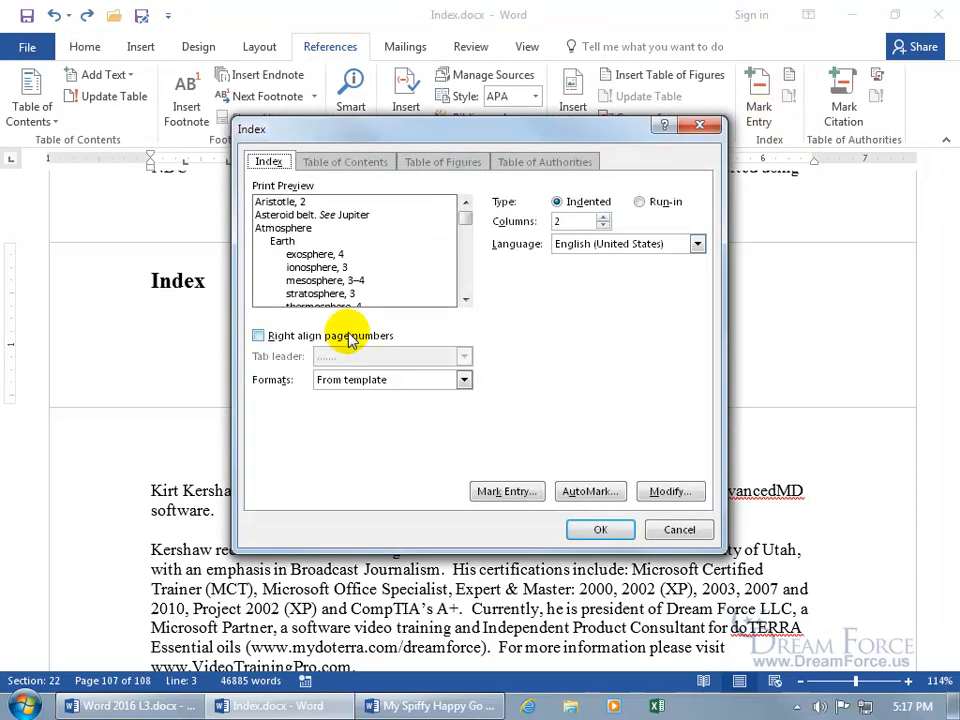
pyautogui.click(349, 380)
pyautogui.click(340, 432)
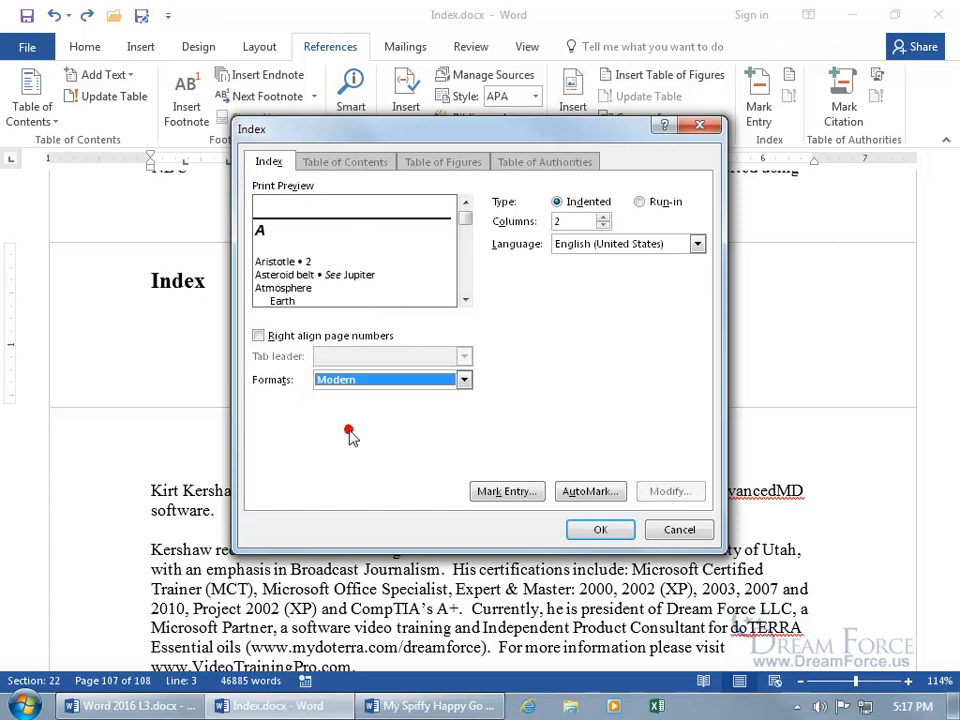
pyautogui.click(262, 336)
pyautogui.click(463, 357)
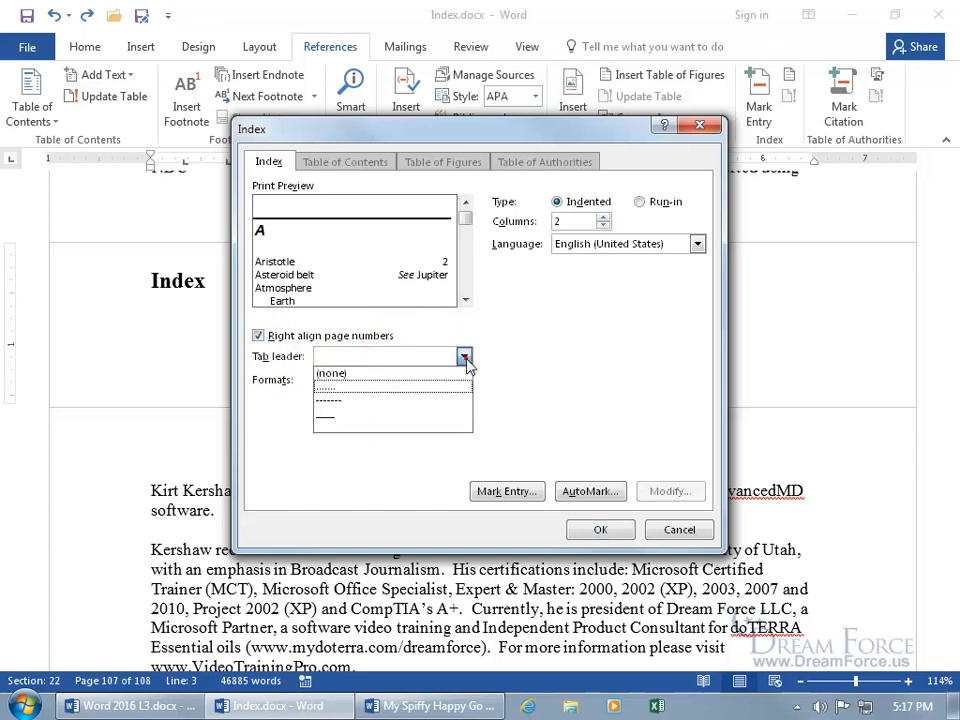
pyautogui.click(435, 388)
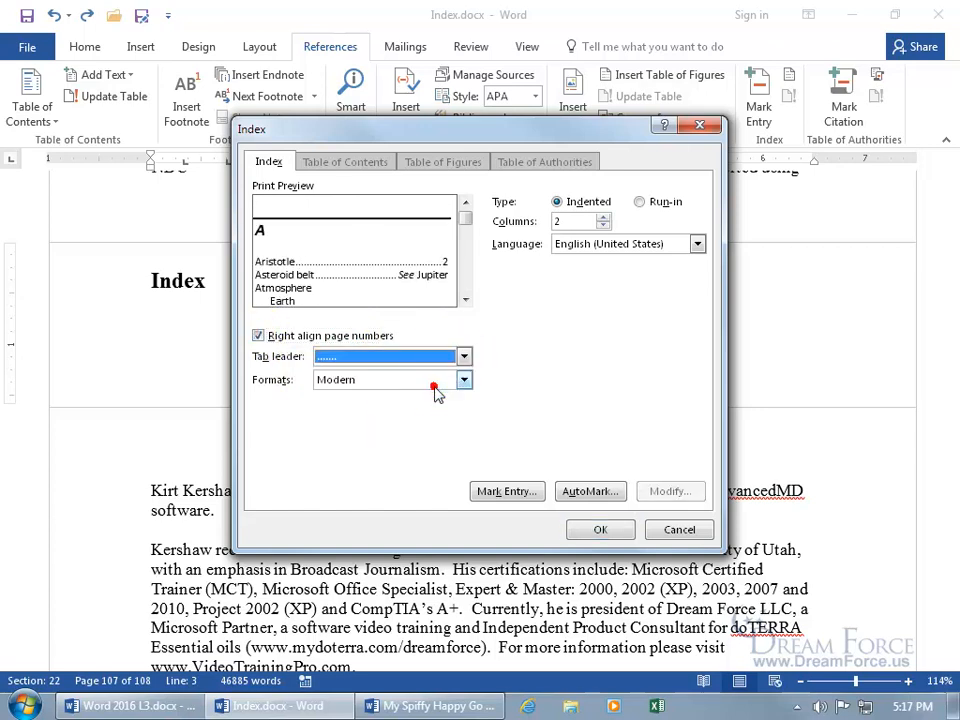
pyautogui.click(608, 529)
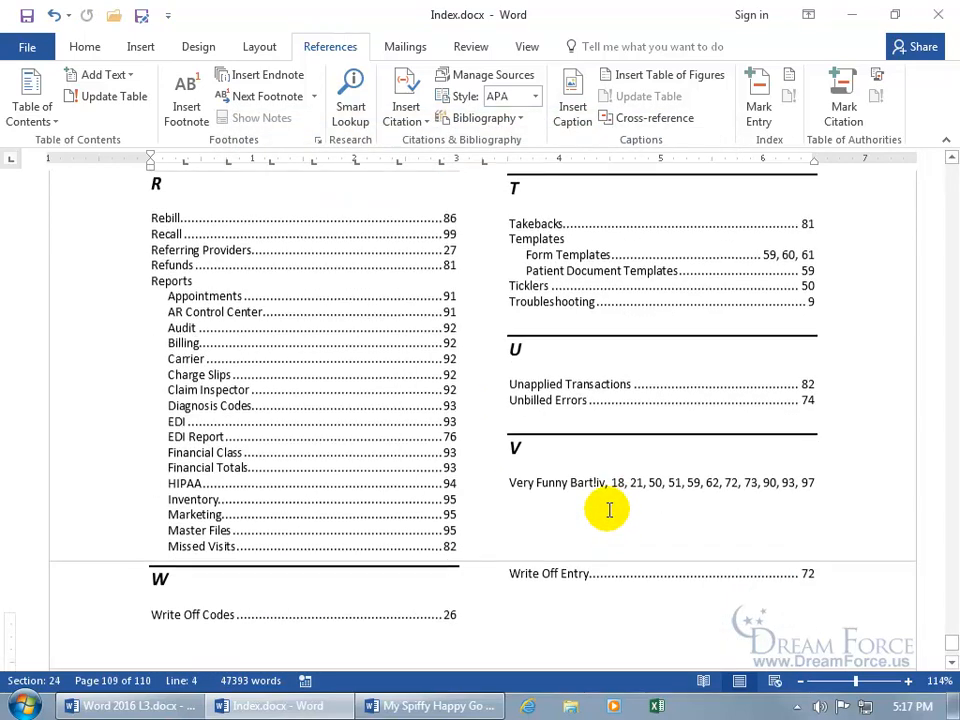
pyautogui.scroll(5, 609, 510)
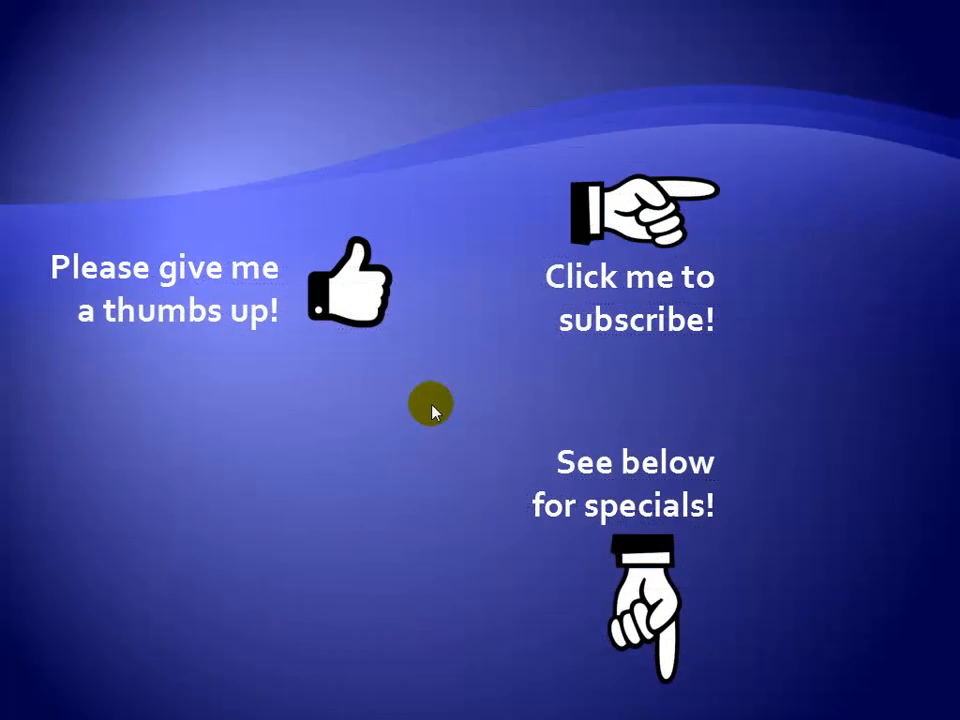